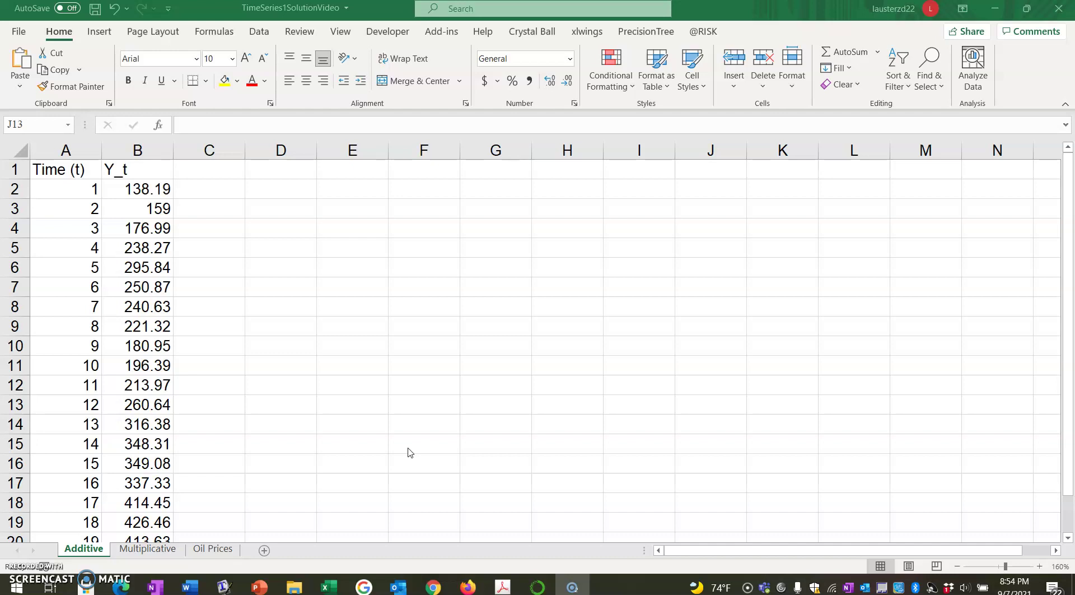
Extend the Time (t) column with periods 21 through 26 in cells A22 to A27
{"action": "scroll", "coordinate": [96, 328], "scroll_direction": "down", "scroll_amount": 1}
{"action": "scroll", "coordinate": [98, 334], "scroll_direction": "up", "scroll_amount": 1}
{"action": "scroll", "coordinate": [119, 386], "scroll_direction": "down", "scroll_amount": 2}
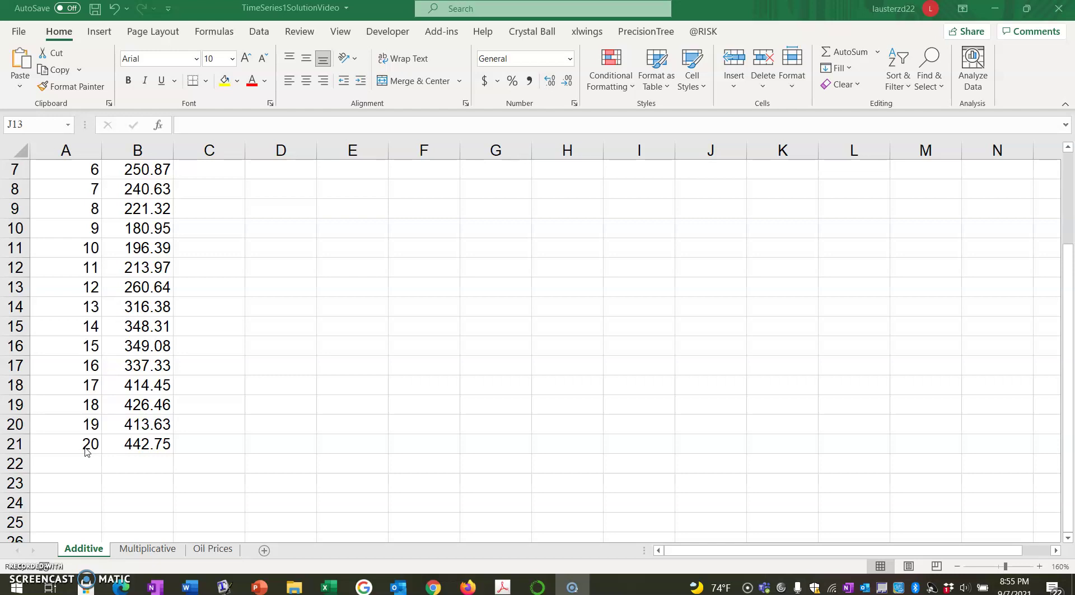
{"action": "left_click", "coordinate": [84, 465]}
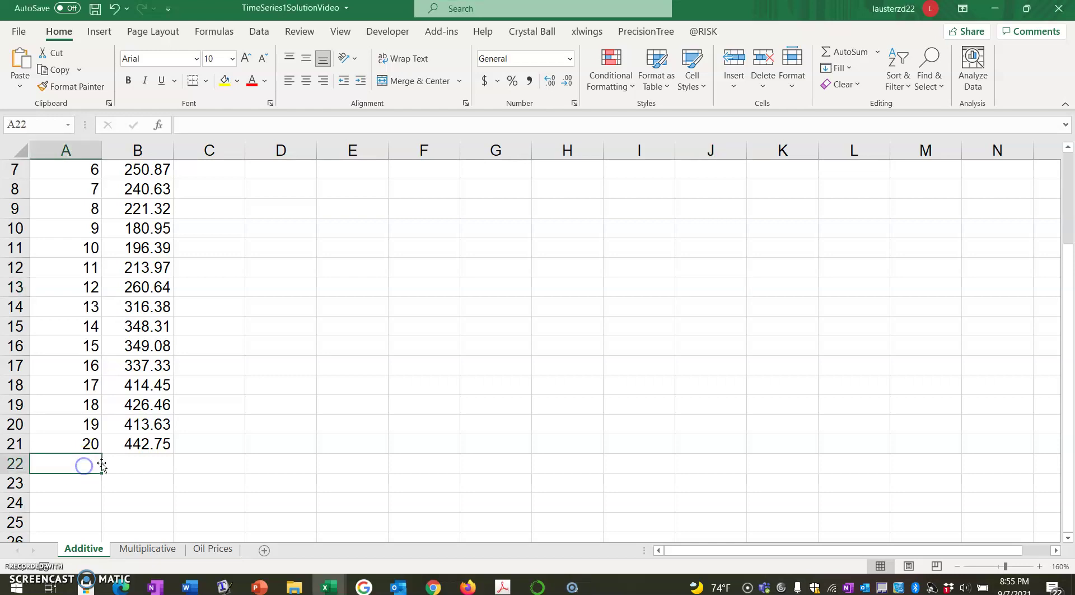
{"action": "type", "text": "21"}
{"action": "key", "text": "Return"}
{"action": "type", "text": "22"}
{"action": "key", "text": "Return"}
{"action": "type", "text": "23"}
{"action": "key", "text": "Return"}
{"action": "type", "text": "24"}
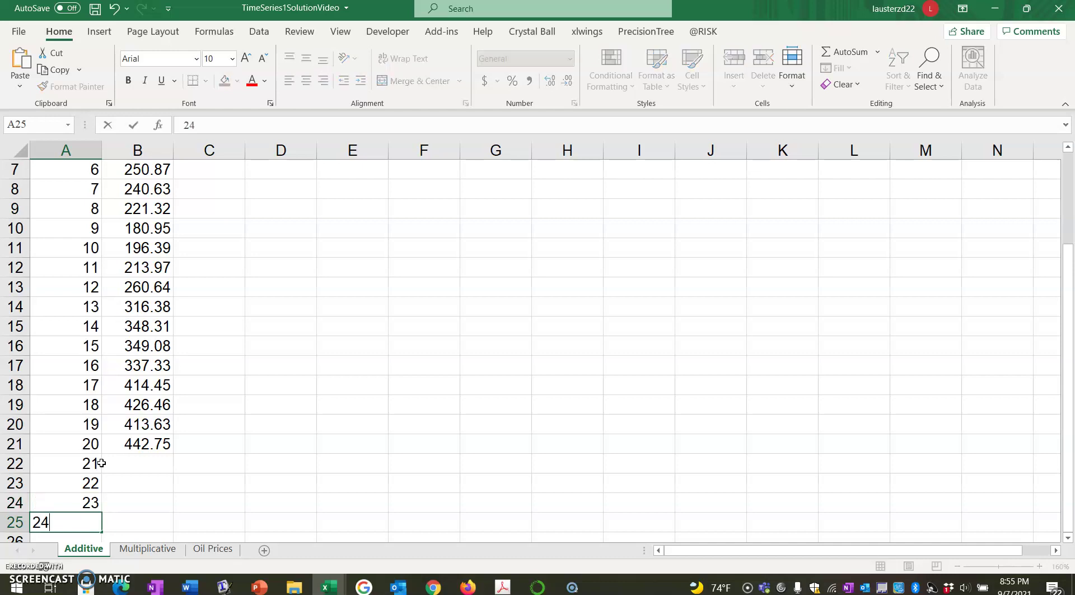
{"action": "key", "text": "Return"}
{"action": "type", "text": "25"}
{"action": "key", "text": "Return"}
{"action": "type", "text": "26"}
{"action": "left_click", "coordinate": [140, 449]}
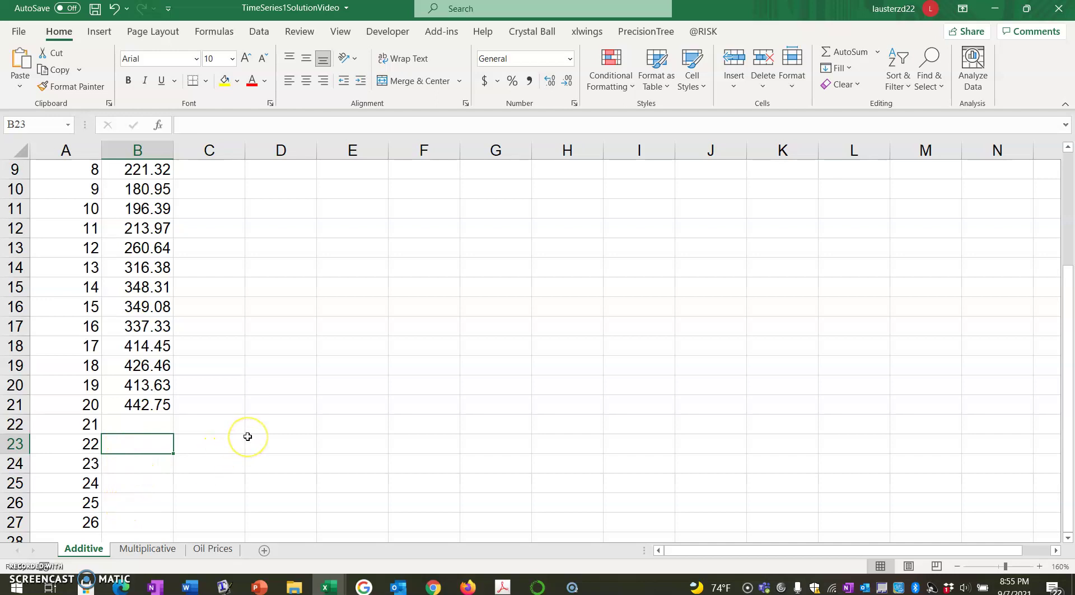
Label cell A29 "Autocorrelation" and widen column A to fit the text
{"action": "scroll", "coordinate": [248, 436], "scroll_direction": "down", "scroll_amount": 1}
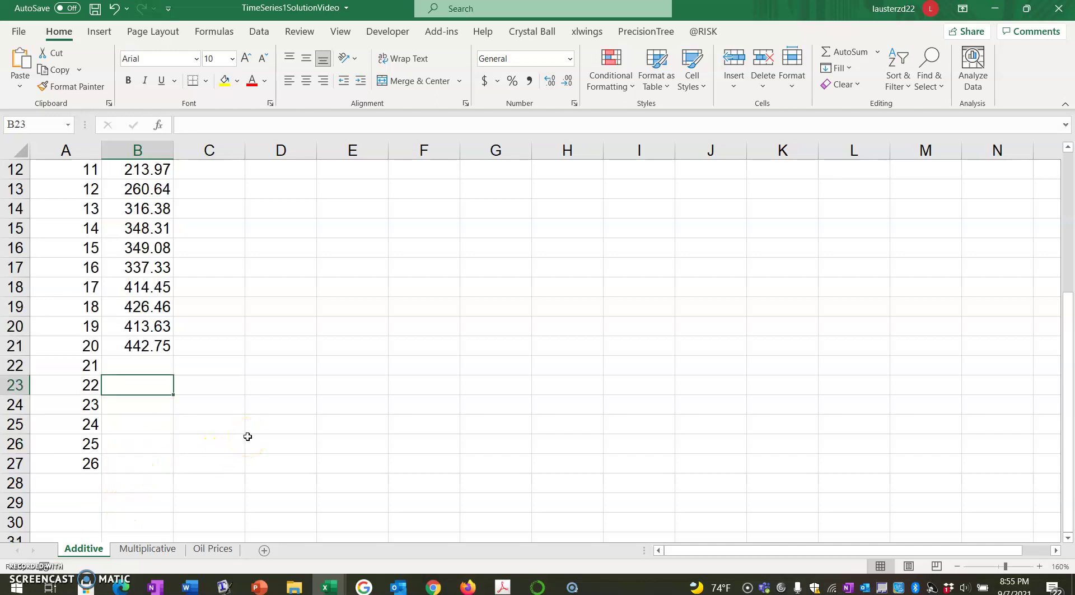
{"action": "left_click", "coordinate": [84, 500]}
{"action": "type", "text": "A"}
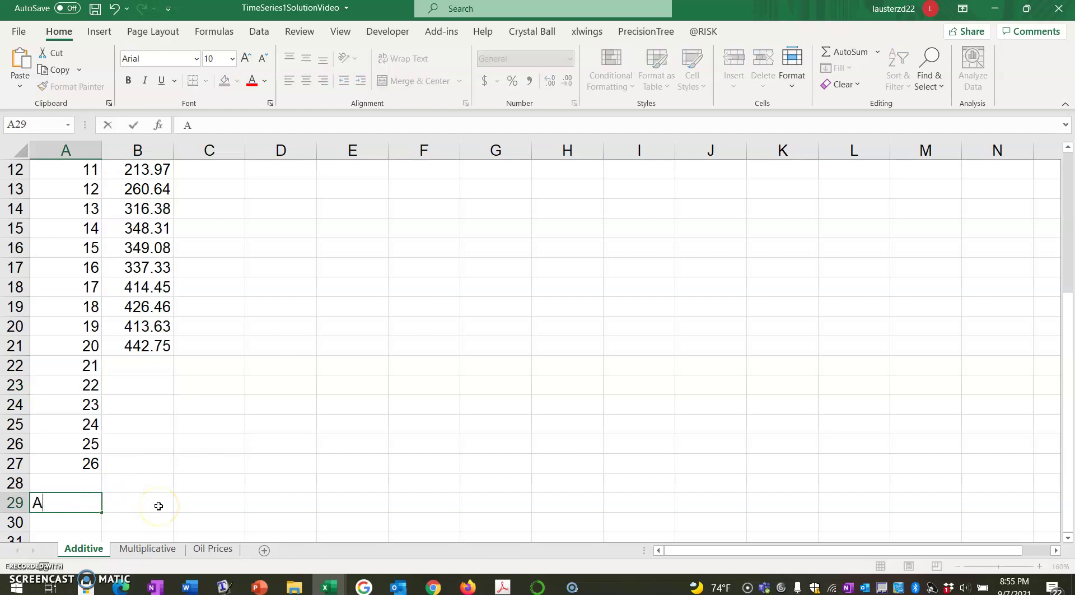
{"action": "type", "text": "utocorrelation"}
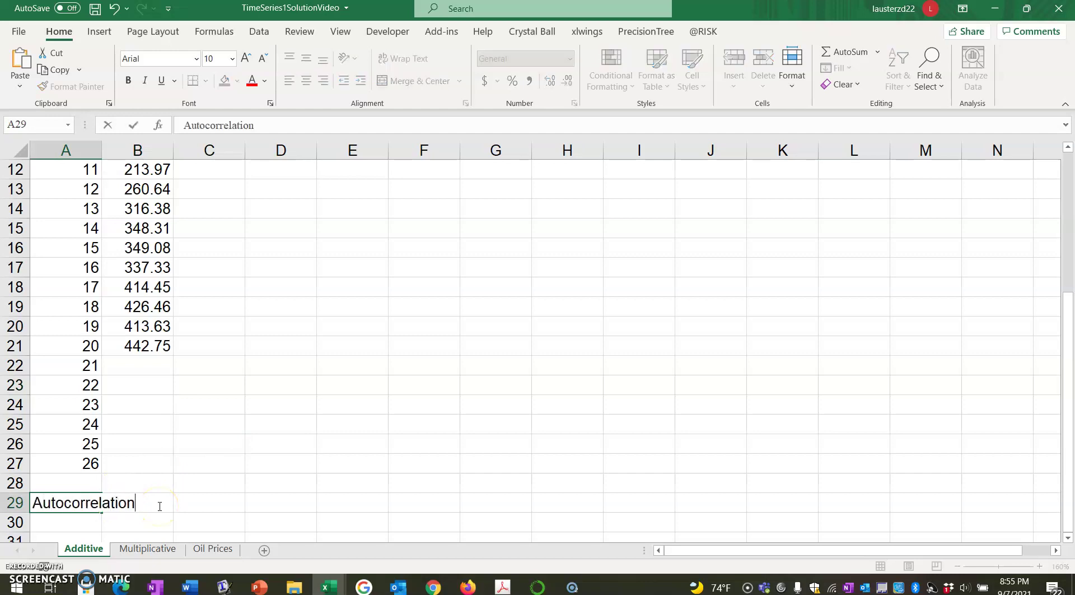
{"action": "key", "text": "Return"}
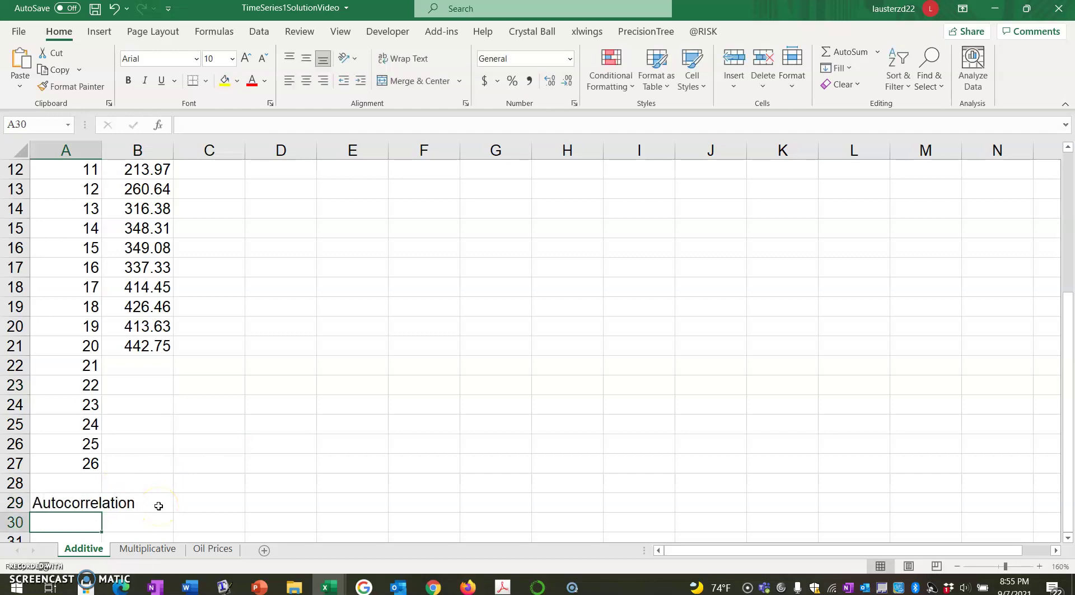
{"action": "double_click", "coordinate": [101, 152]}
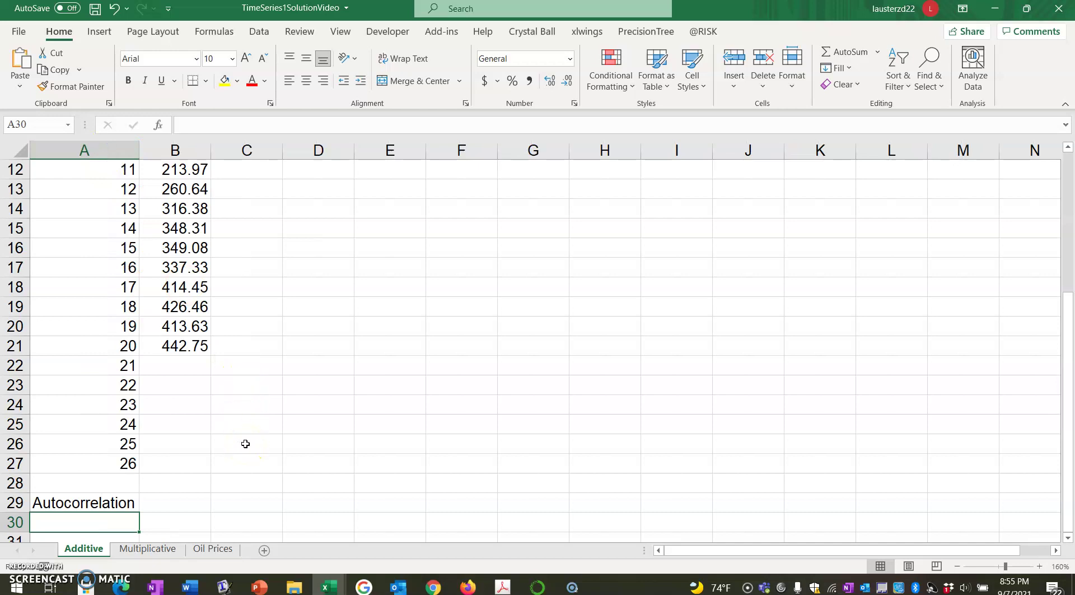
Calculate the lag-one autocorrelation of Y_t in B29 with =CORREL(B2:B20,B3:B21)
{"action": "left_click", "coordinate": [192, 502]}
{"action": "type", "text": "=COR"}
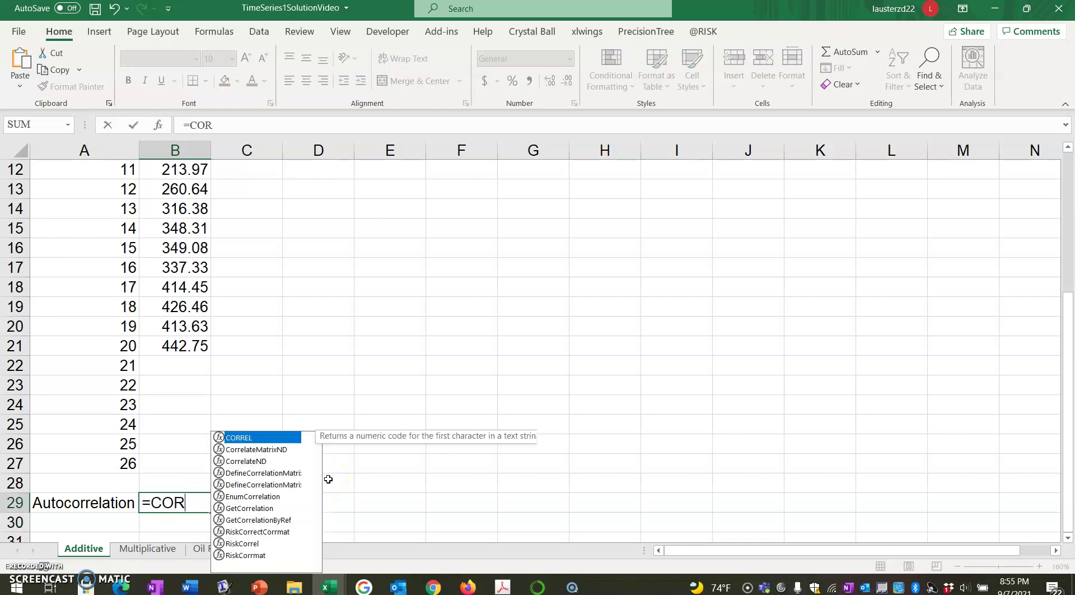
{"action": "type", "text": "REL("}
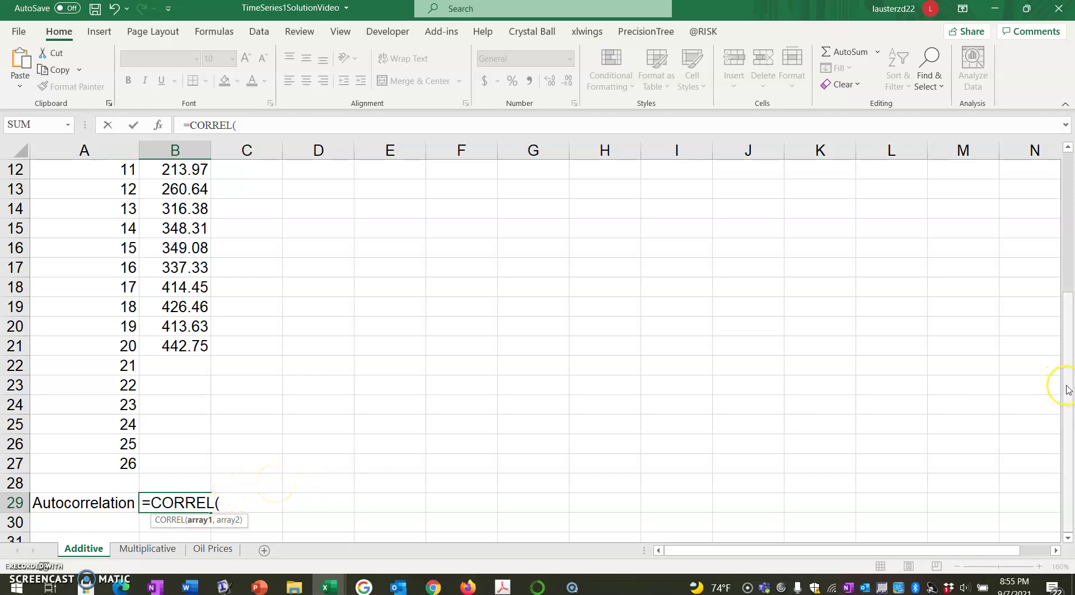
{"action": "left_click_drag", "start_coordinate": [1069, 390], "coordinate": [1068, 185]}
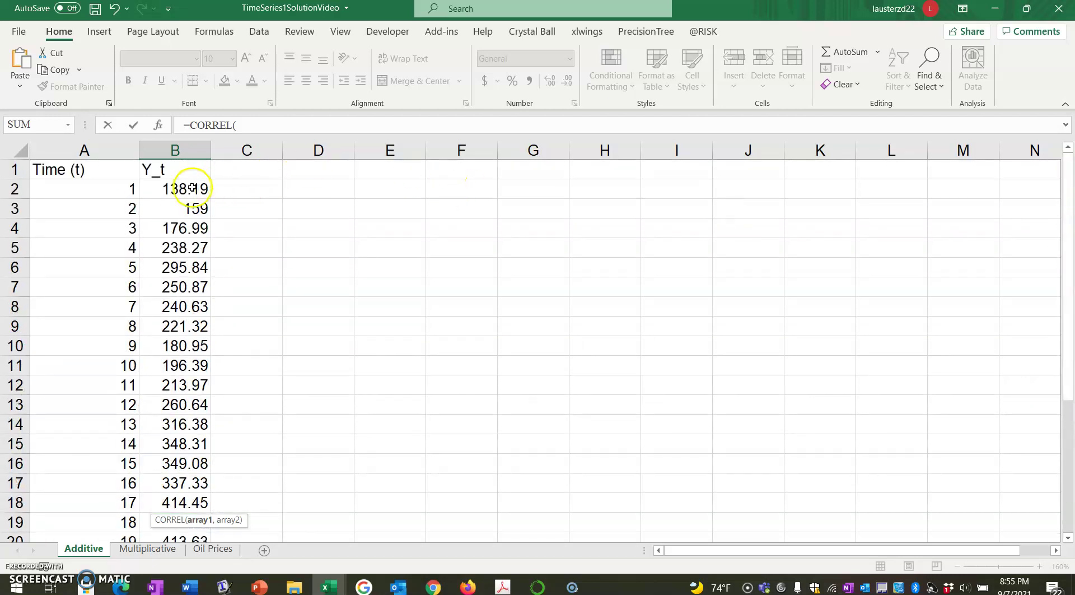
{"action": "left_click_drag", "start_coordinate": [193, 186], "coordinate": [190, 403]}
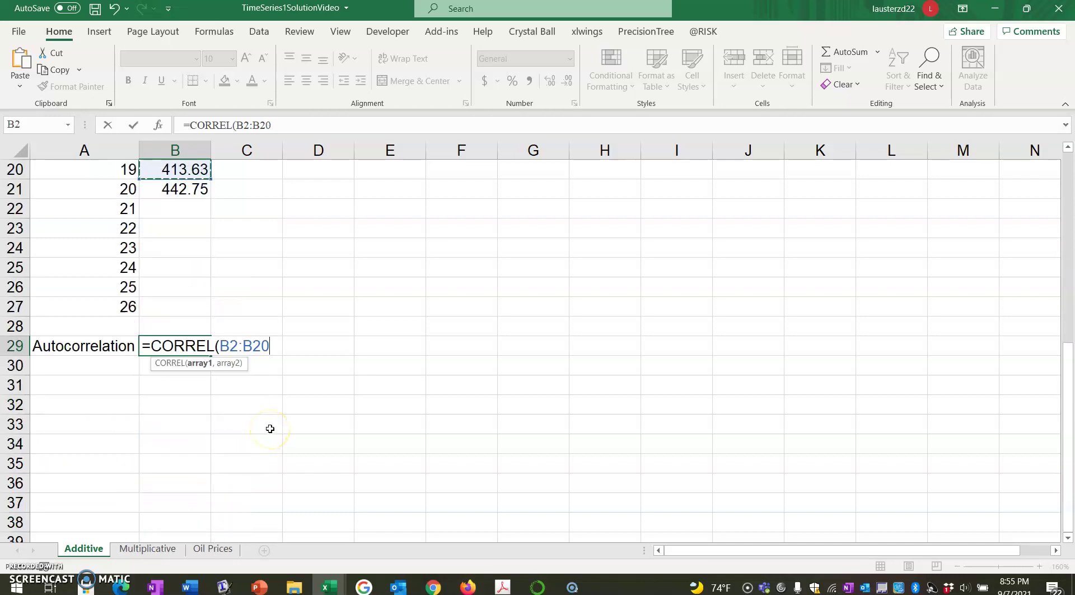
{"action": "type", "text": ","}
{"action": "scroll", "coordinate": [270, 428], "scroll_direction": "up", "scroll_amount": 6}
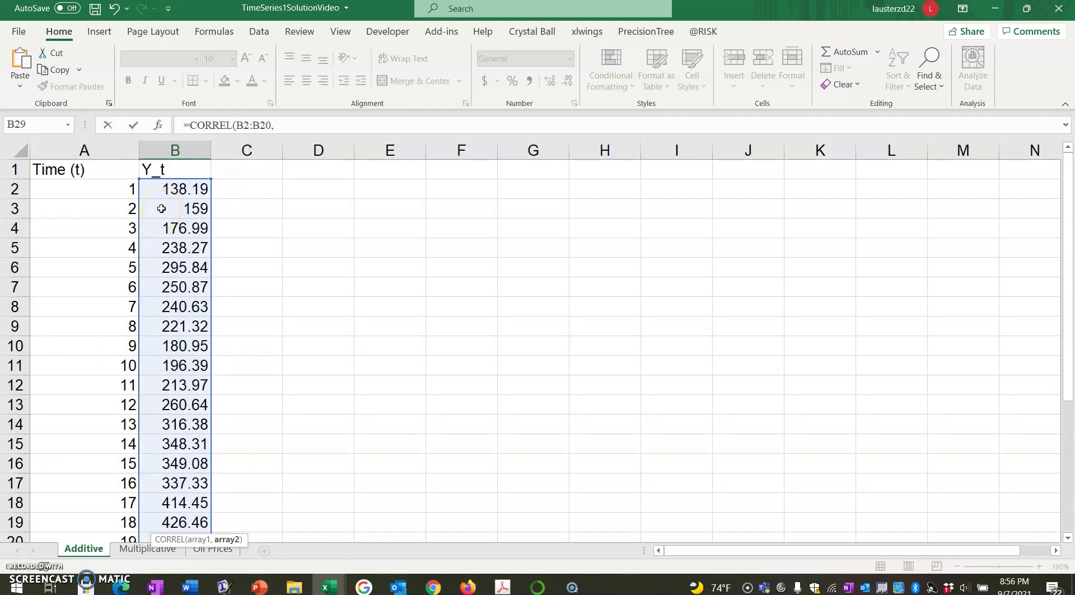
{"action": "left_click_drag", "start_coordinate": [161, 209], "coordinate": [163, 469]}
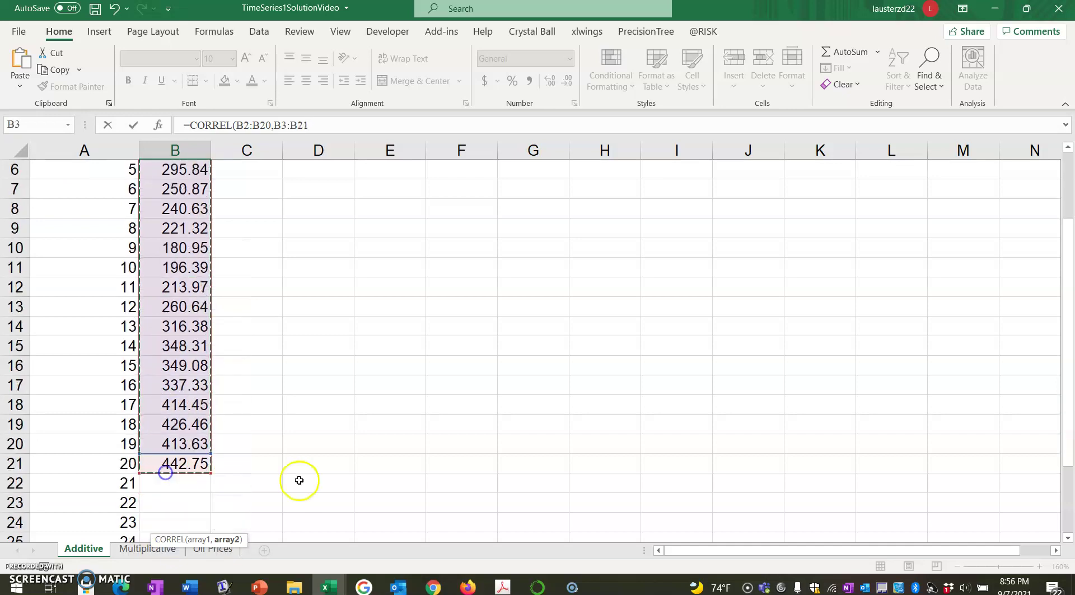
{"action": "scroll", "coordinate": [375, 472], "scroll_direction": "down", "scroll_amount": 5}
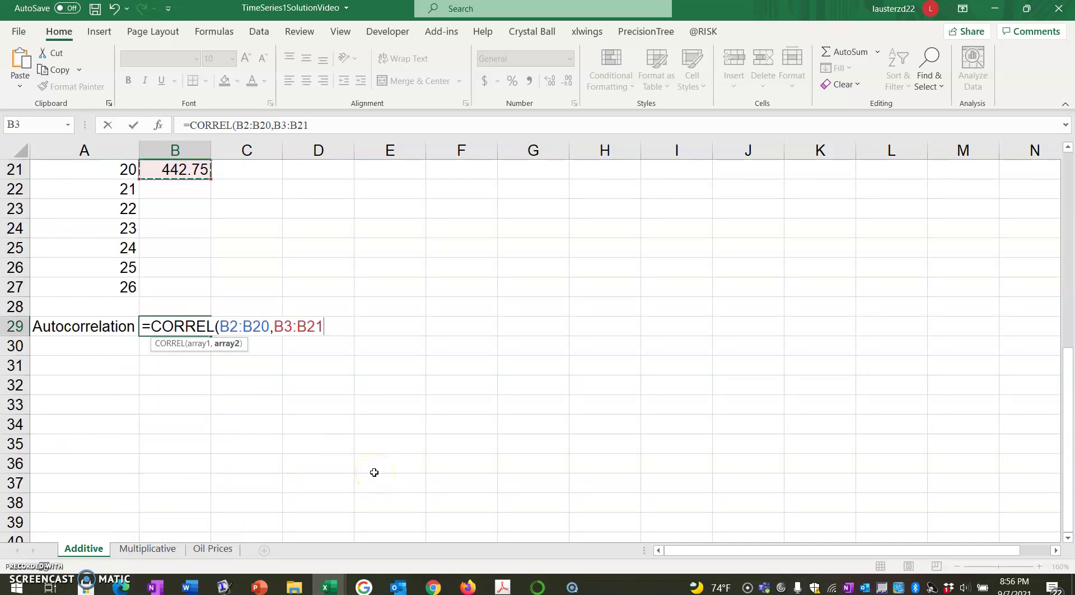
{"action": "type", "text": ")"}
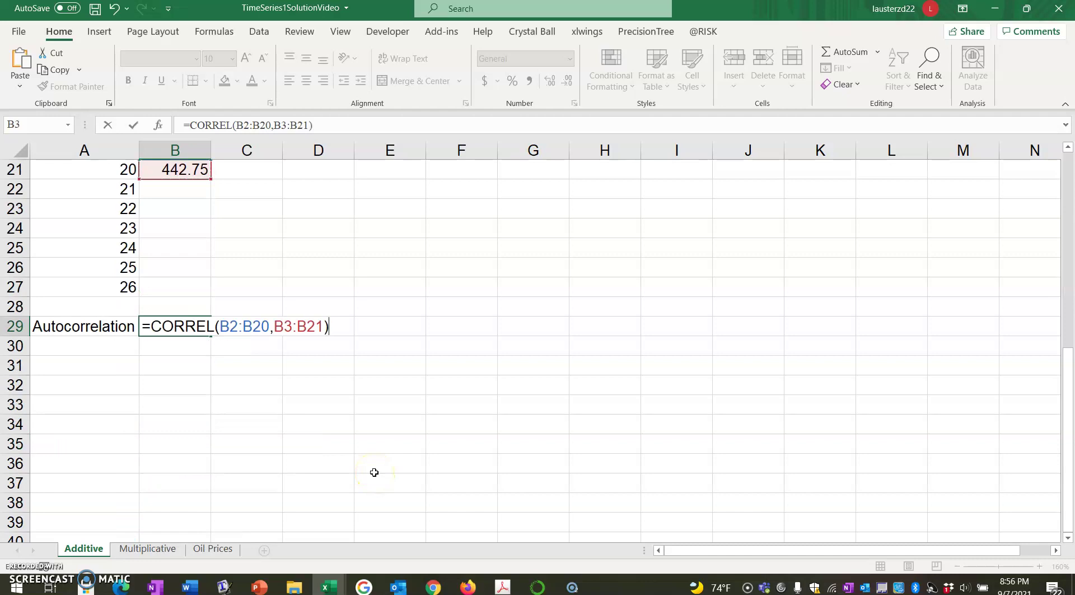
{"action": "key", "text": "Return"}
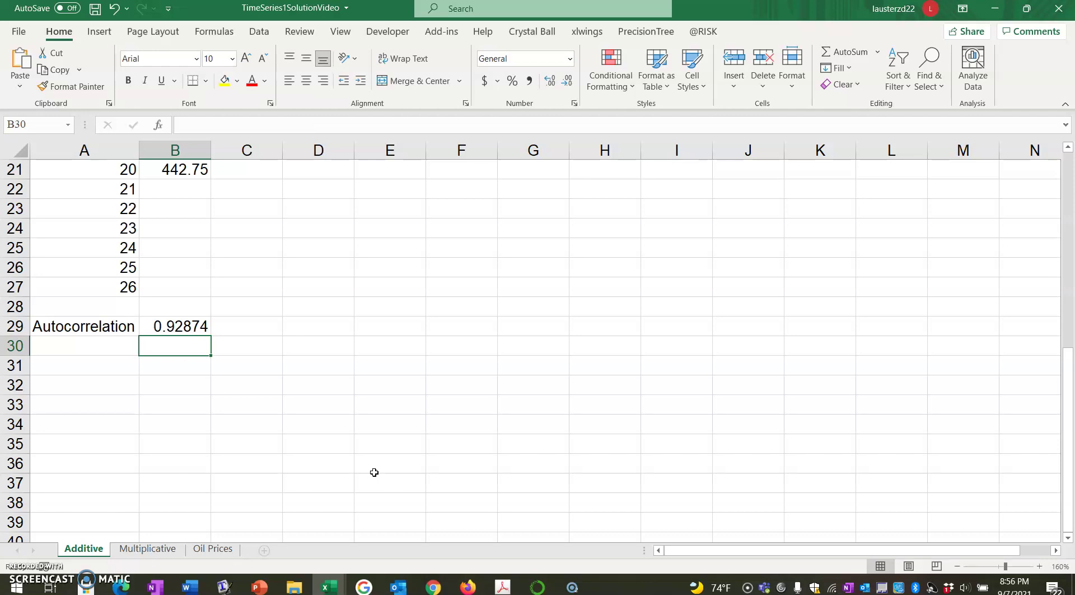
Label cell A30 "Durbin Watson" and widen column A slightly
{"action": "key", "text": "Left"}
{"action": "type", "text": "D"}
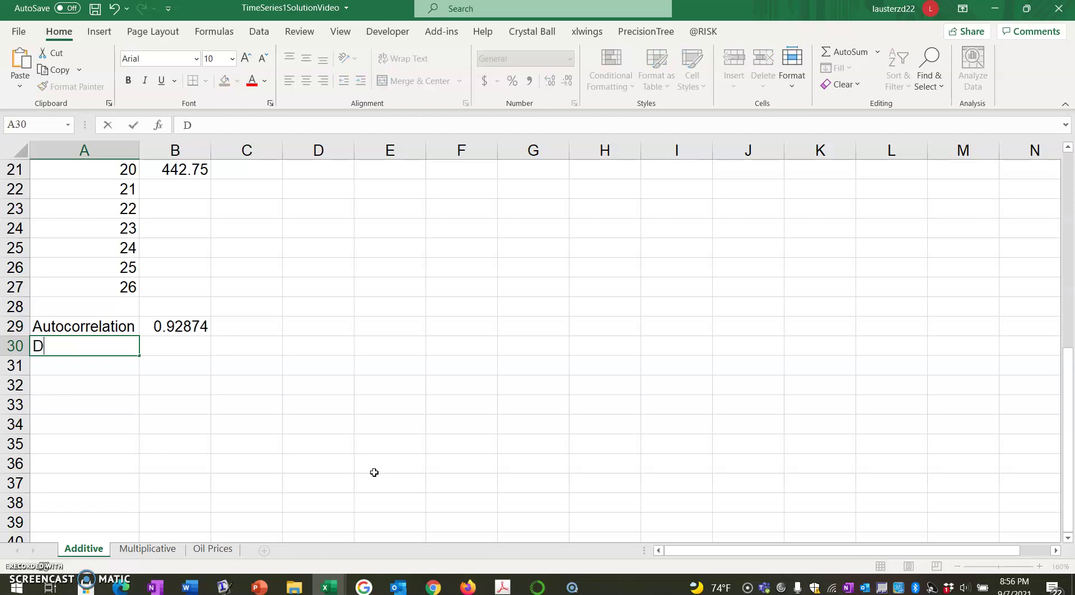
{"action": "type", "text": "urbin Watson"}
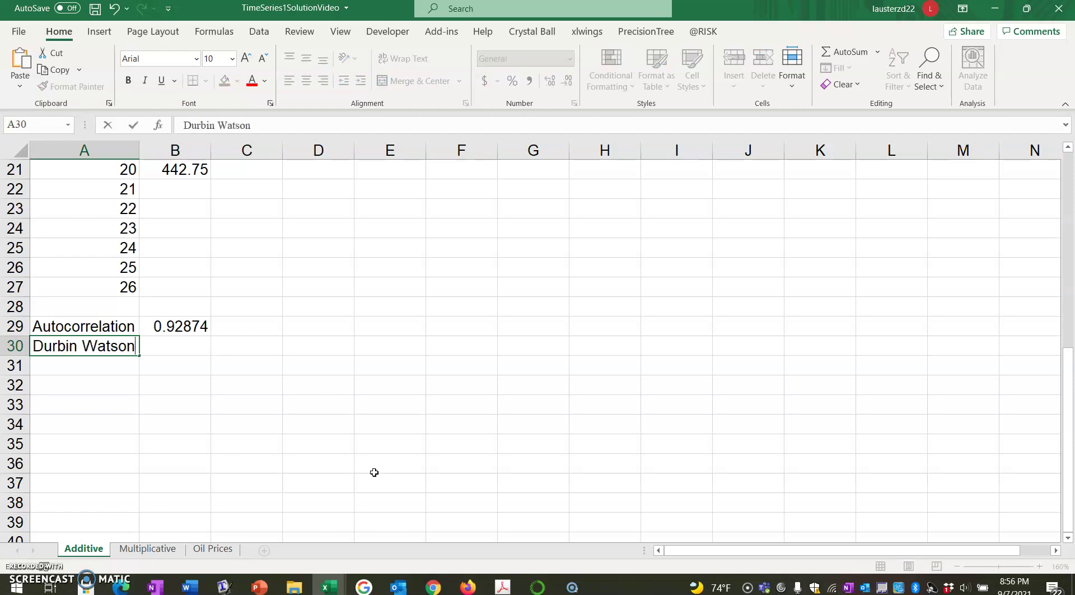
{"action": "key", "text": "Return"}
{"action": "left_click_drag", "start_coordinate": [140, 150], "coordinate": [145, 150]}
Calculate the Durbin Watson statistic in B30 with =B29*sqrt(20)
{"action": "left_click", "coordinate": [195, 343]}
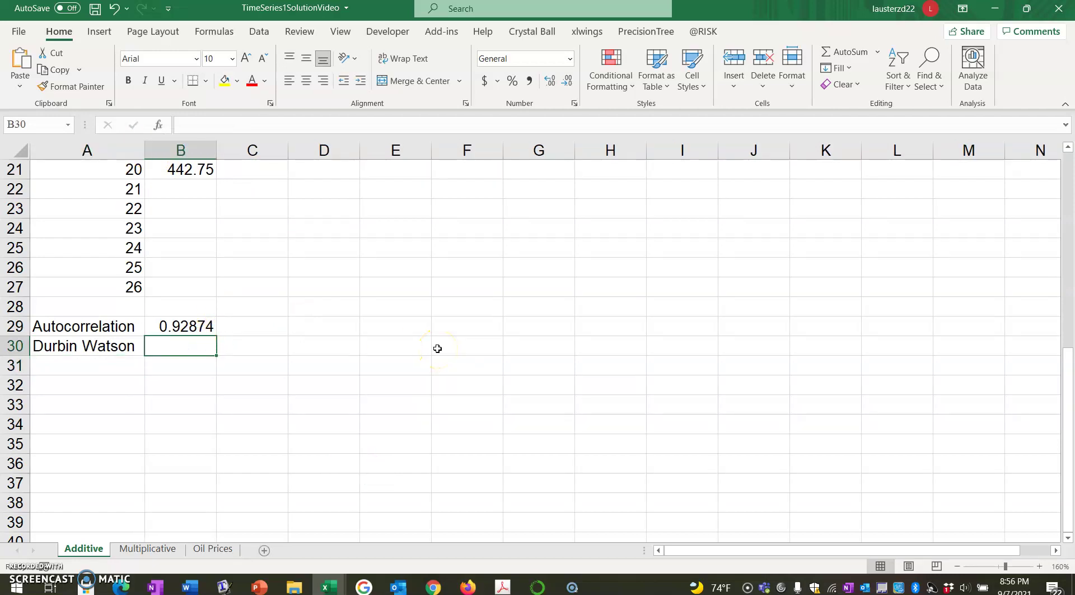
{"action": "type", "text": "="}
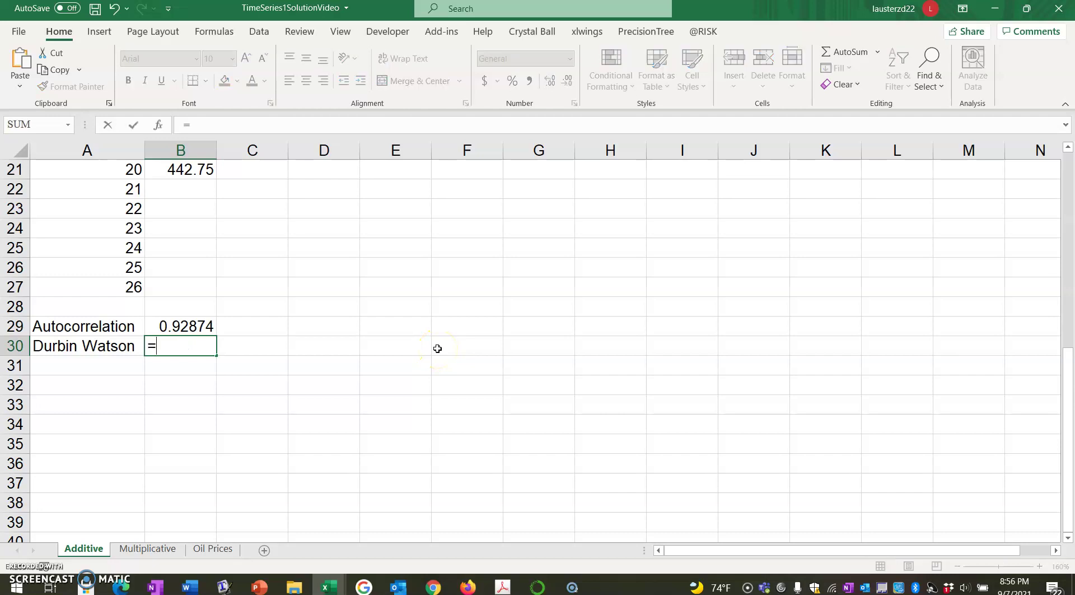
{"action": "key", "text": "Up"}
{"action": "type", "text": "*sqrt"}
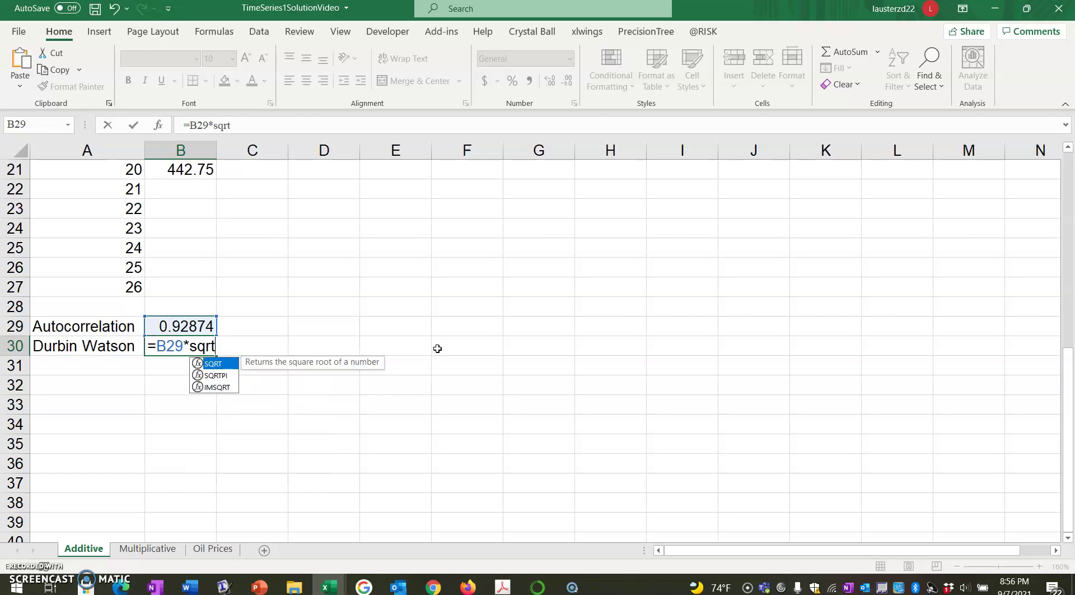
{"action": "type", "text": "(20)"}
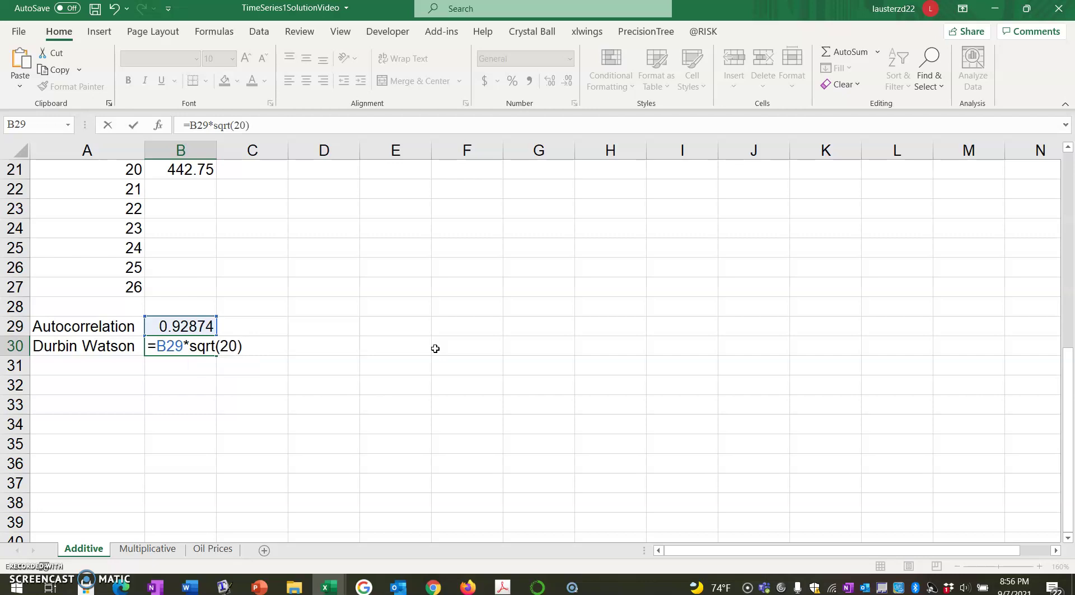
{"action": "key", "text": "Return"}
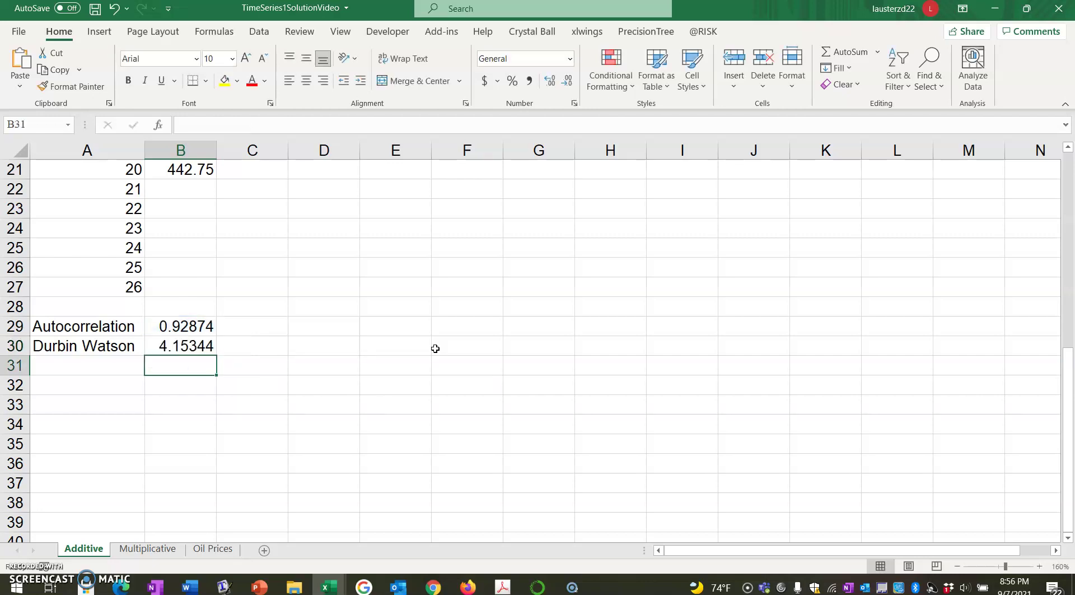
Enter the note "DW > 2 in absolute value, autocorrelation is present" in cell A31
{"action": "key", "text": "Left"}
{"action": "type", "text": "DW"}
{"action": "type", "text": " >"}
{"action": "type", "text": " 2"}
{"action": "type", "text": " in abso"}
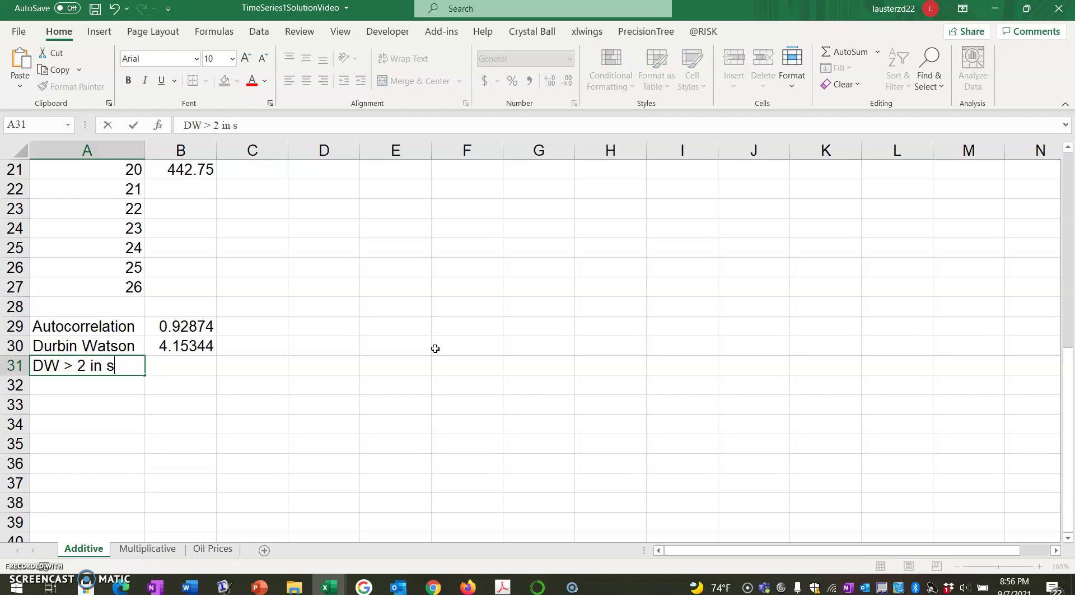
{"action": "type", "text": "lute value"}
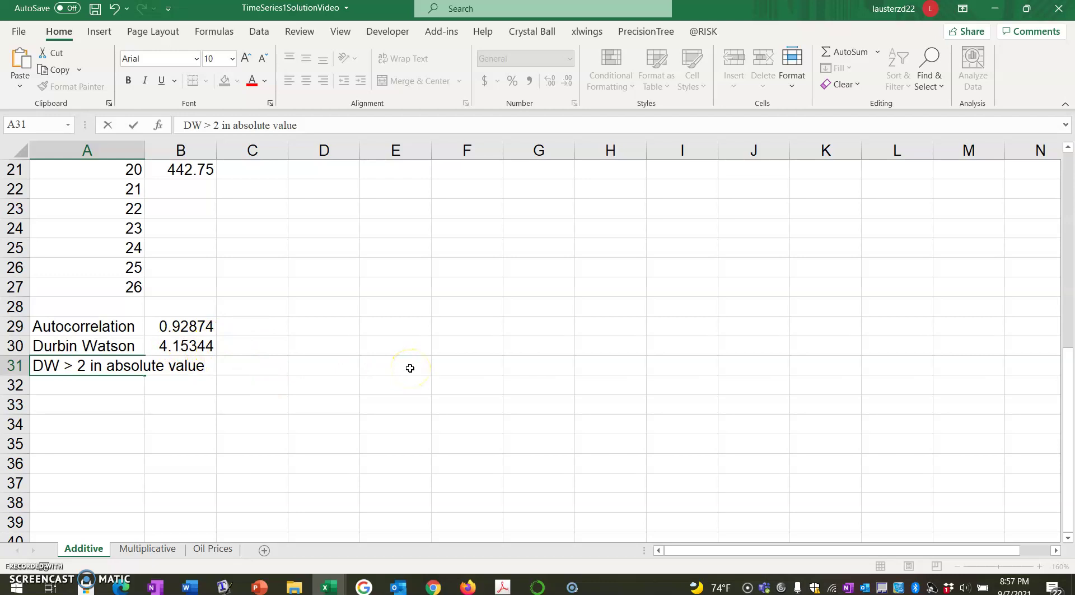
{"action": "type", "text": ", autocorrela"}
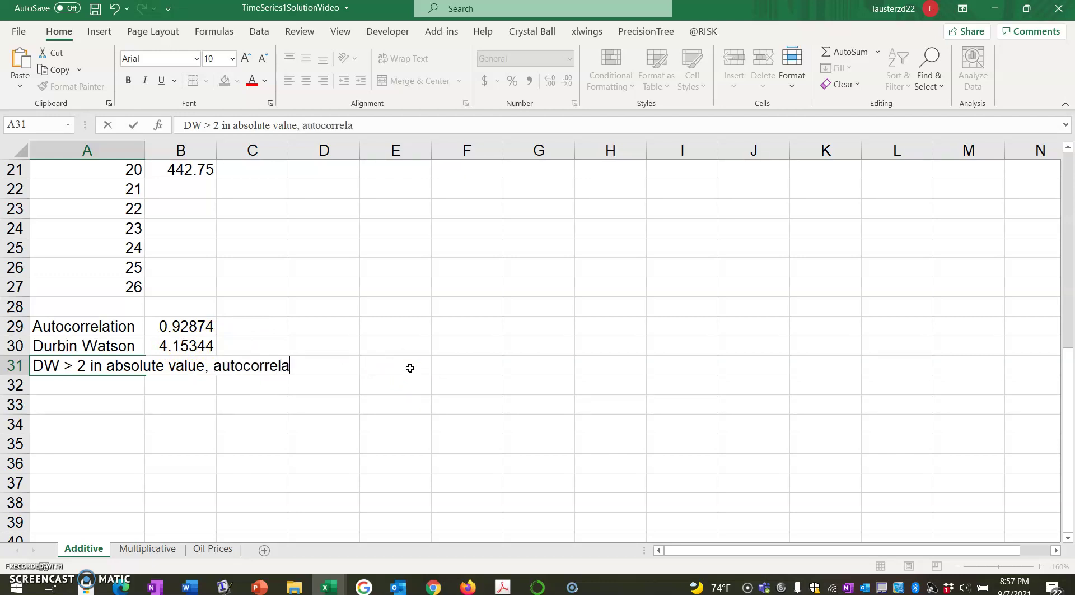
{"action": "type", "text": "tion is present"}
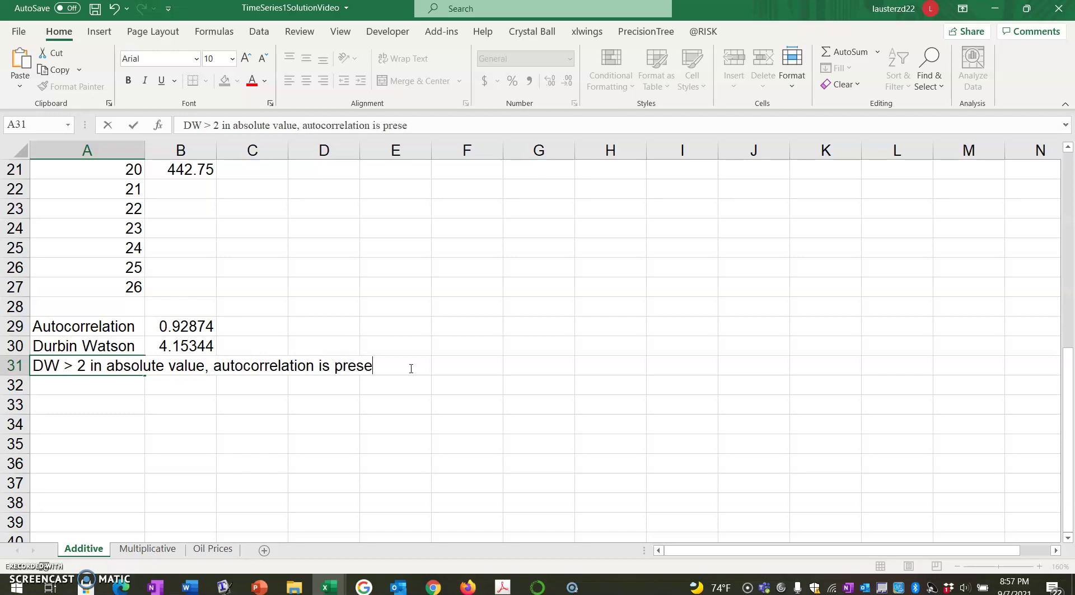
{"action": "key", "text": "Return"}
Add the column heading "Diff" in cell C1 beside Y_t
{"action": "scroll", "coordinate": [323, 367], "scroll_direction": "up", "scroll_amount": 2}
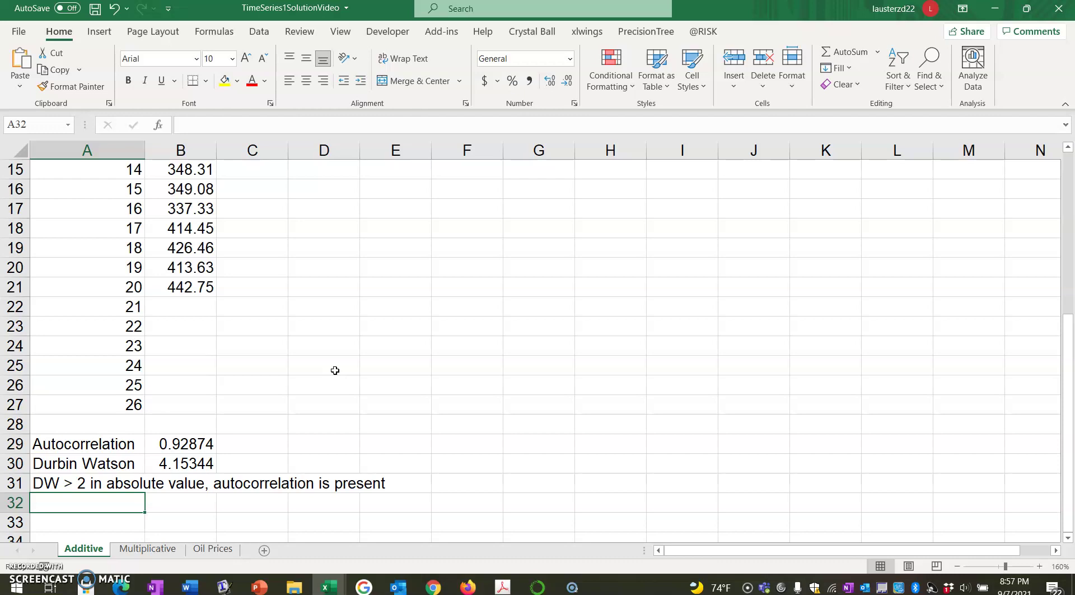
{"action": "scroll", "coordinate": [335, 370], "scroll_direction": "up", "scroll_amount": 10}
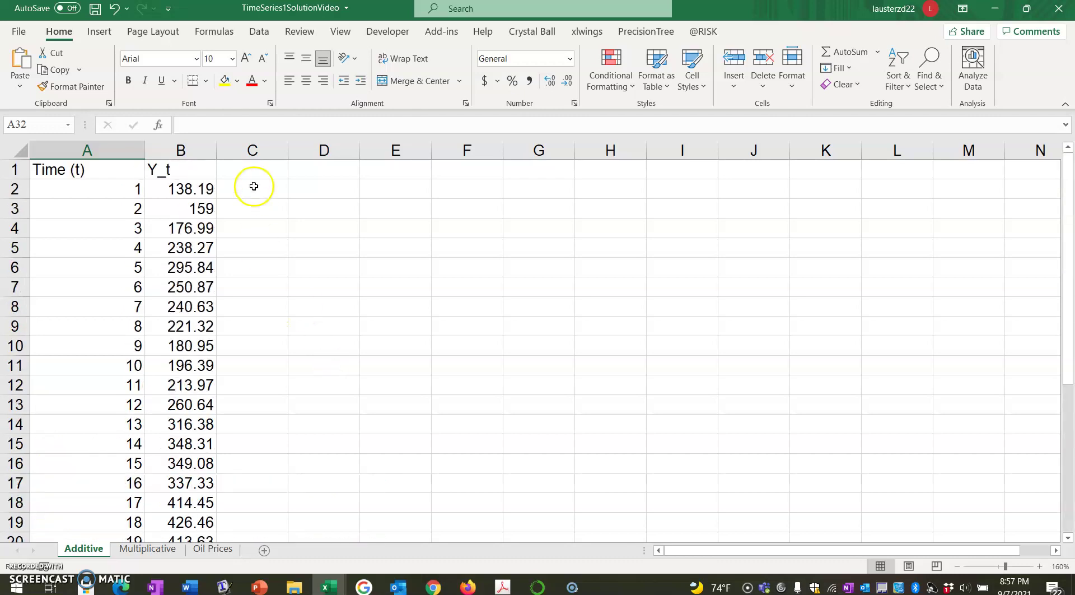
{"action": "left_click", "coordinate": [252, 173]}
{"action": "type", "text": "Diff"}
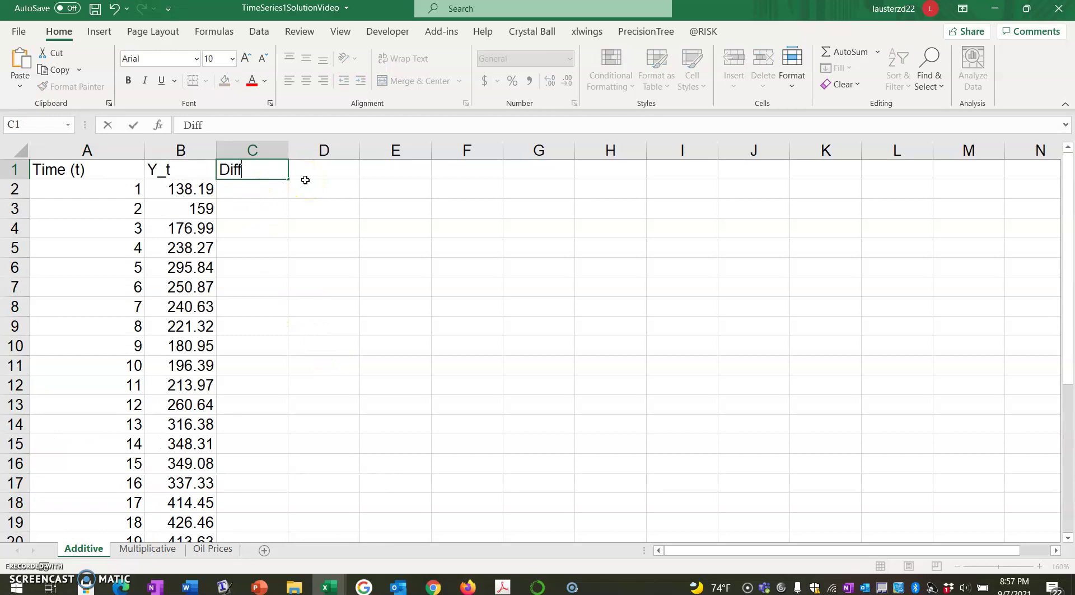
{"action": "key", "text": "Return"}
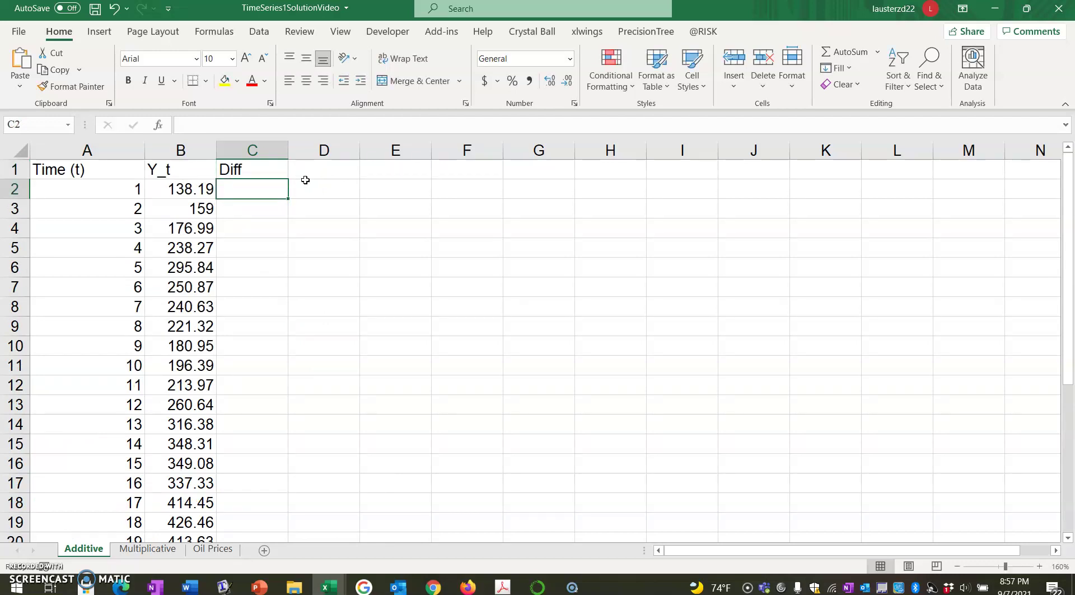
Calculate the first difference of Y_t in cell C3 with the formula =B3-B2
{"action": "key", "text": "Down"}
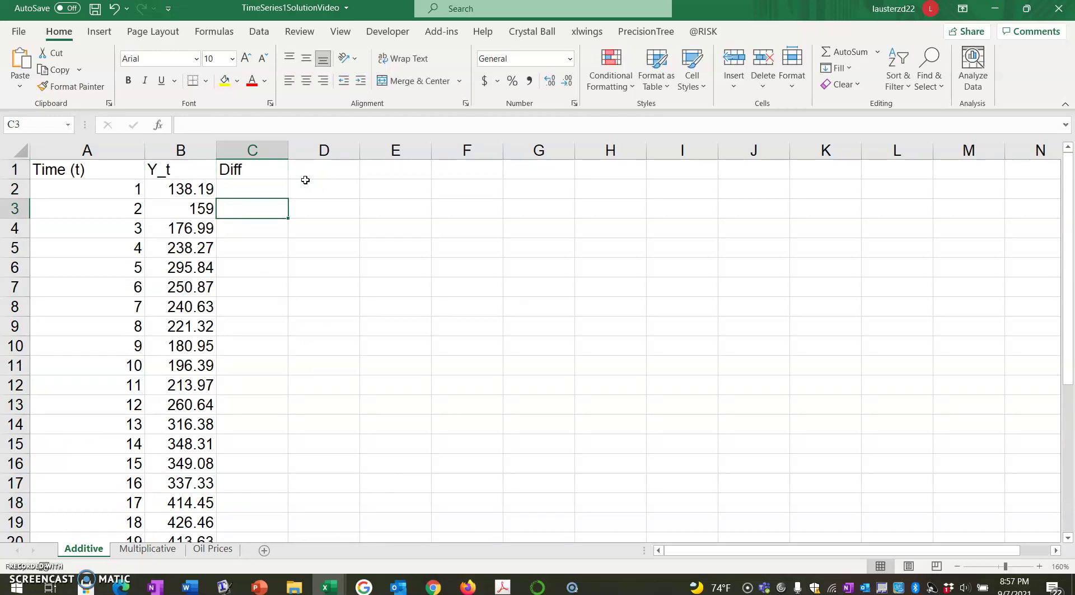
{"action": "type", "text": "="}
{"action": "key", "text": "Left"}
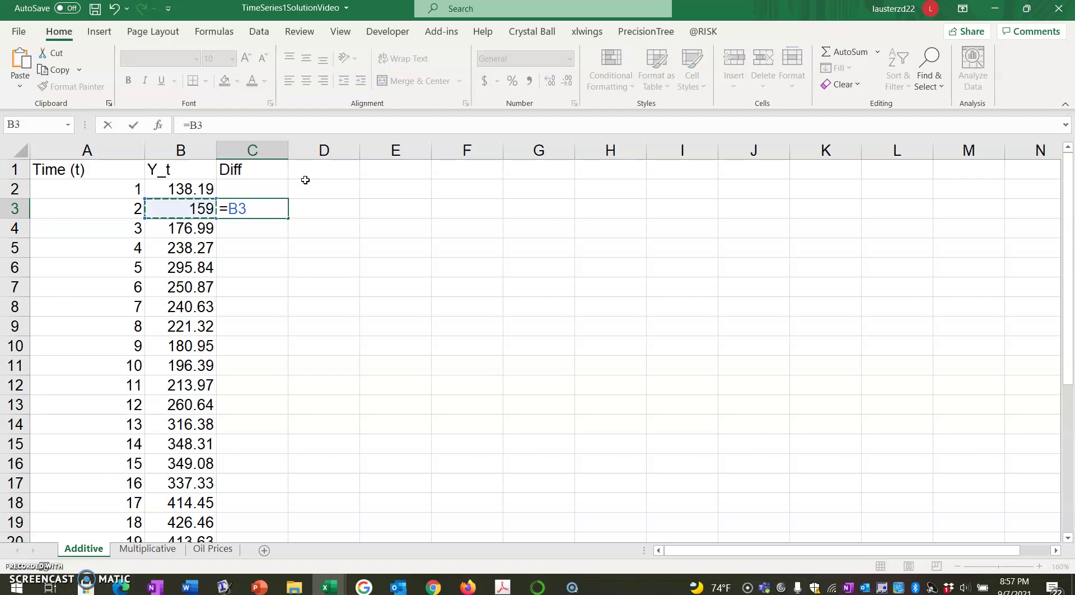
{"action": "type", "text": "-"}
{"action": "key", "text": "Up"}
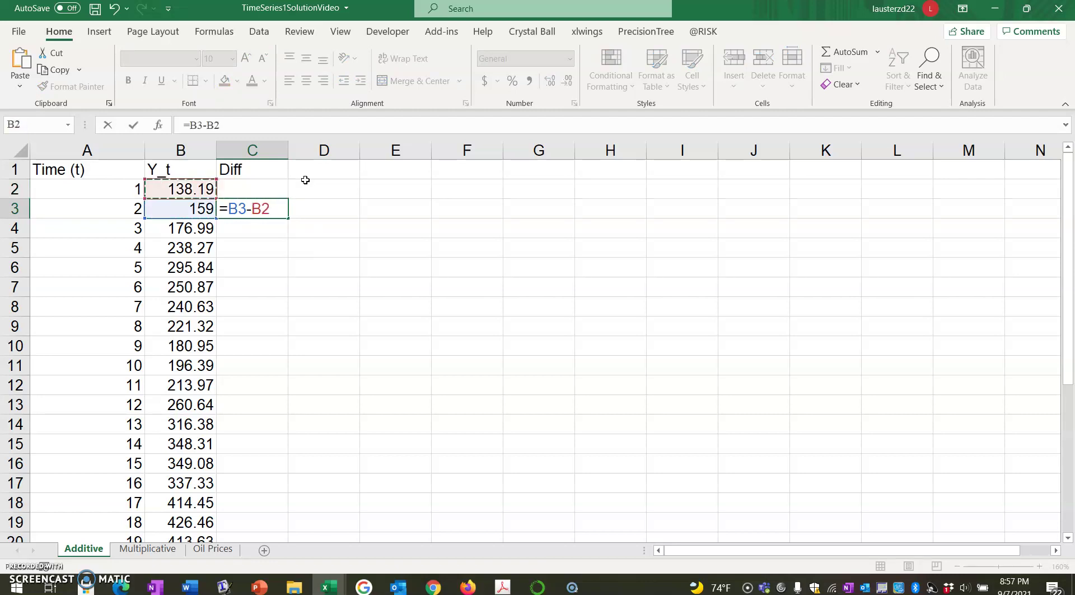
{"action": "key", "text": "Return"}
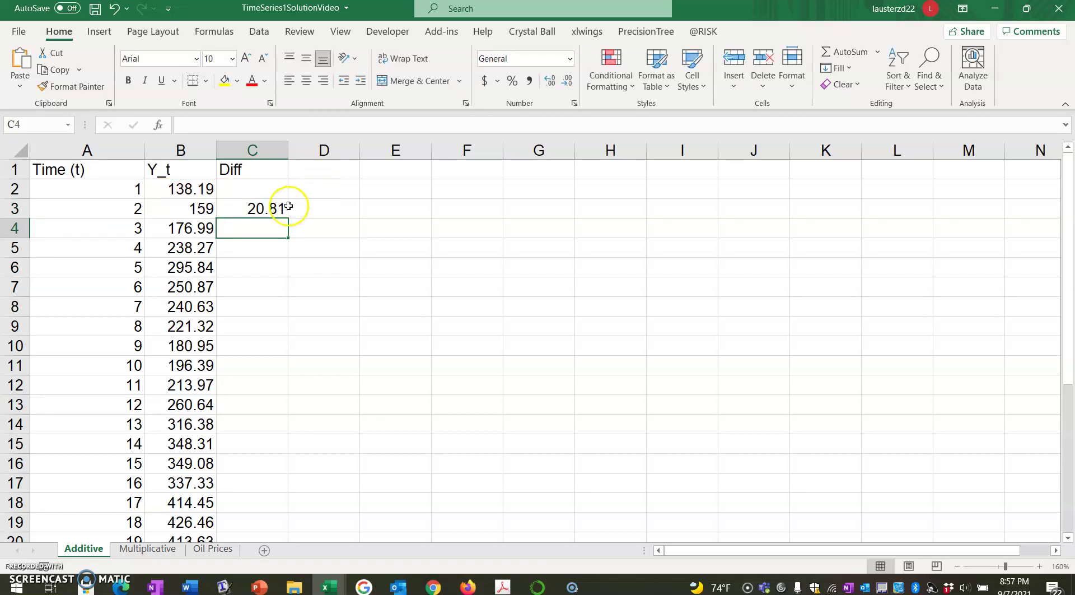
Fill the difference formula from C3 down through C21
{"action": "left_click", "coordinate": [278, 207]}
{"action": "left_click_drag", "start_coordinate": [286, 218], "coordinate": [266, 492]}
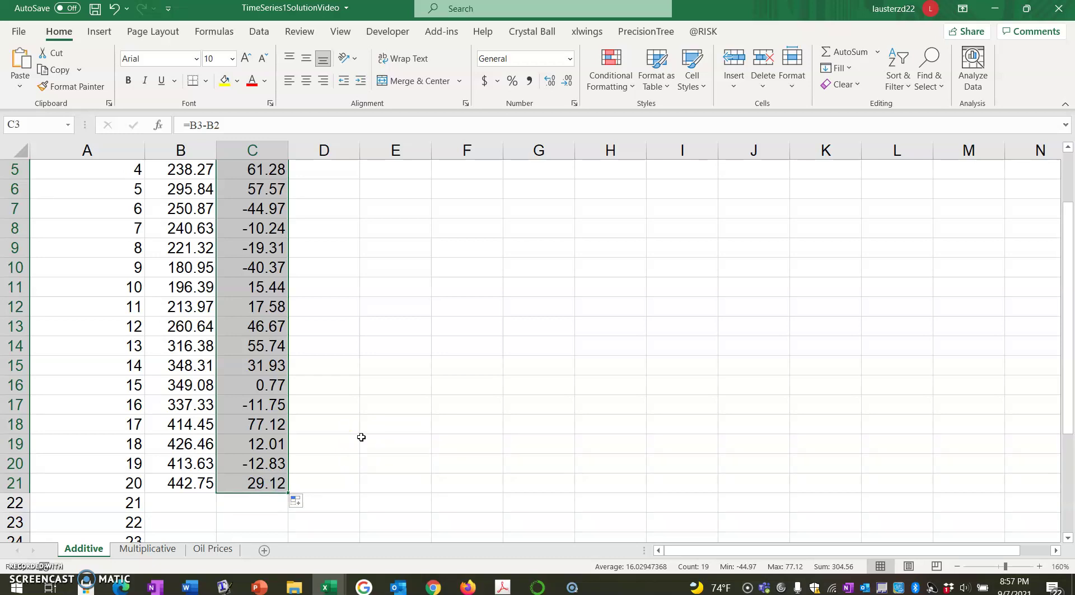
{"action": "scroll", "coordinate": [361, 436], "scroll_direction": "up", "scroll_amount": 2}
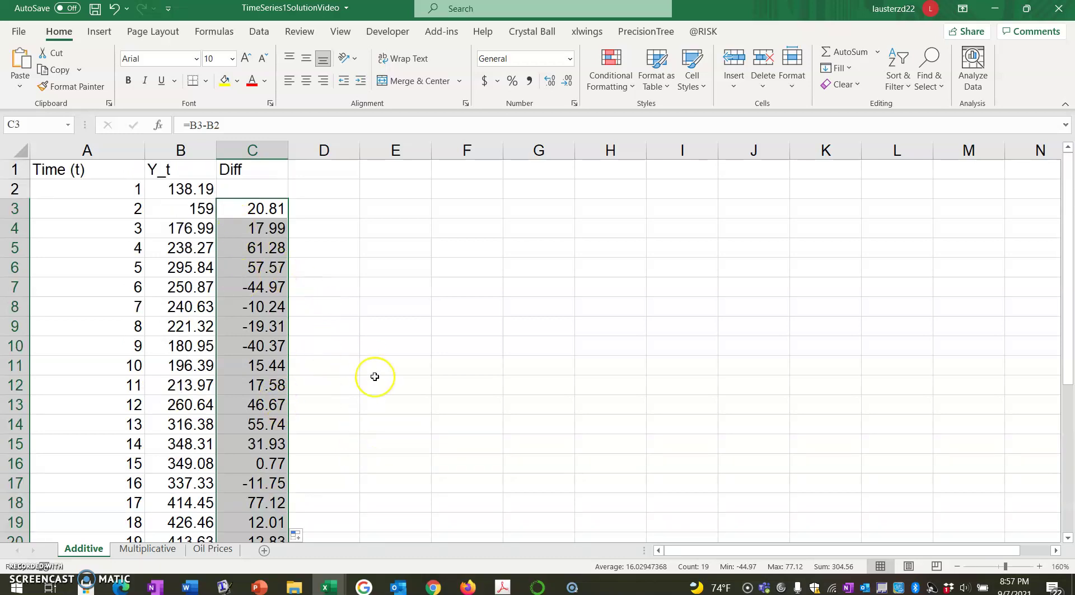
Calculate the autocorrelation of the differences in C29 with =correl(C3:C20,C4:C21)
{"action": "scroll", "coordinate": [374, 377], "scroll_direction": "down", "scroll_amount": 5}
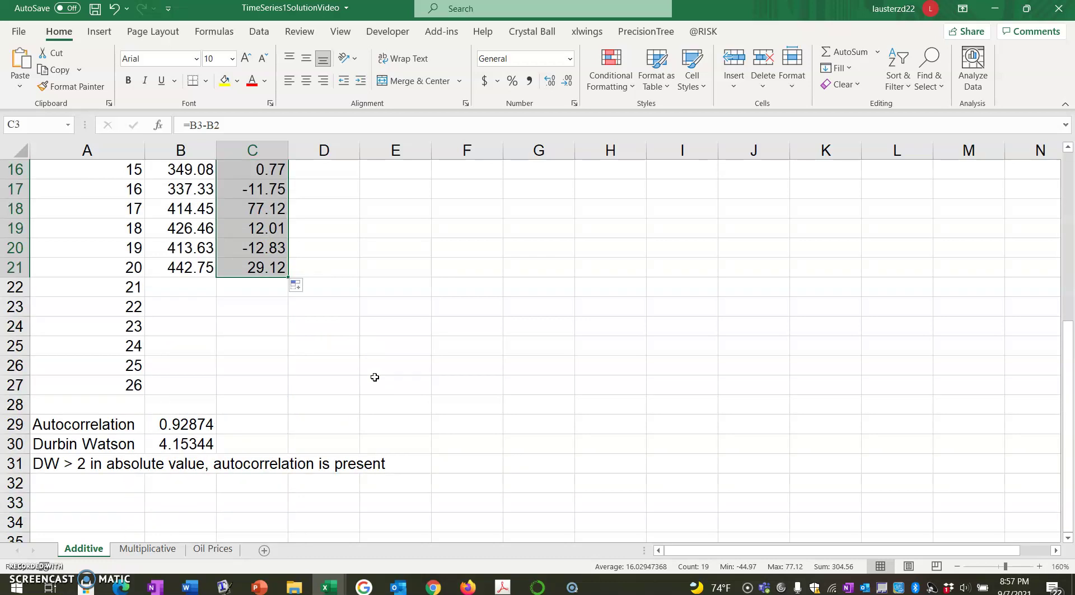
{"action": "left_click", "coordinate": [269, 423]}
{"action": "type", "text": "="}
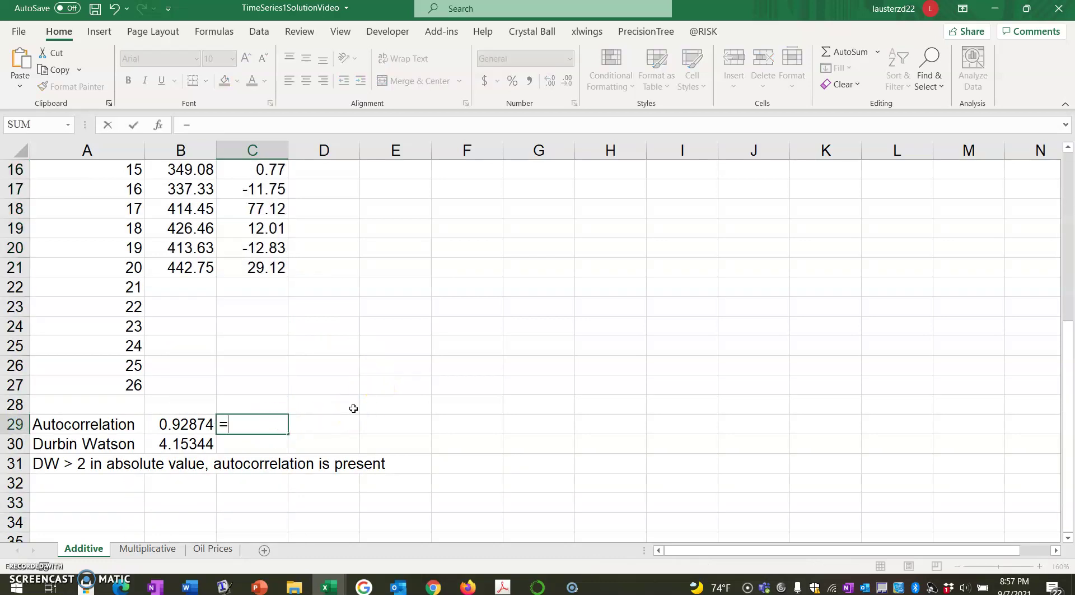
{"action": "type", "text": "correl"}
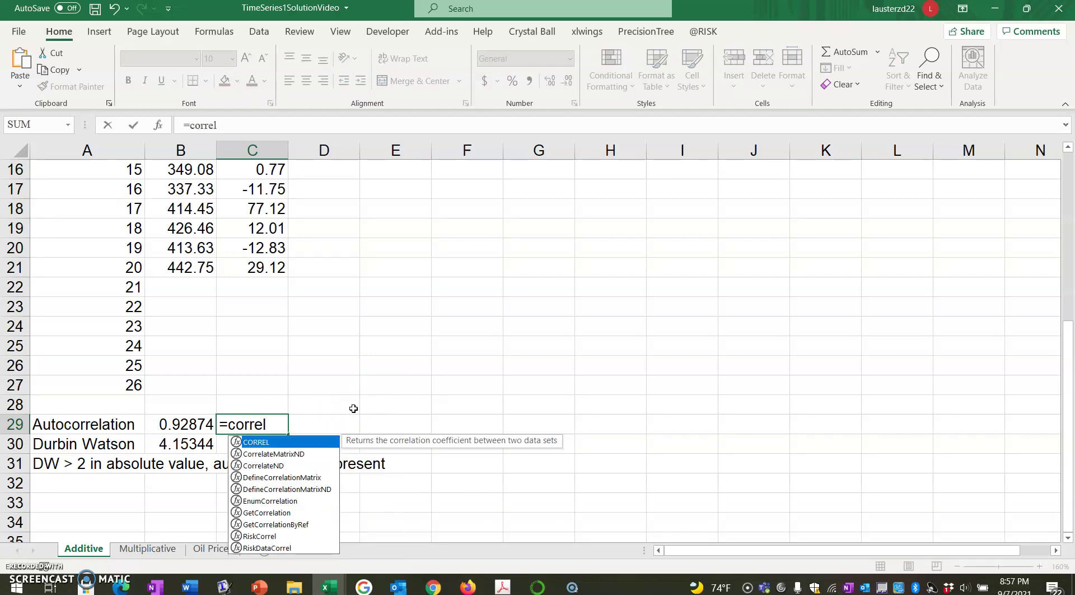
{"action": "type", "text": "("}
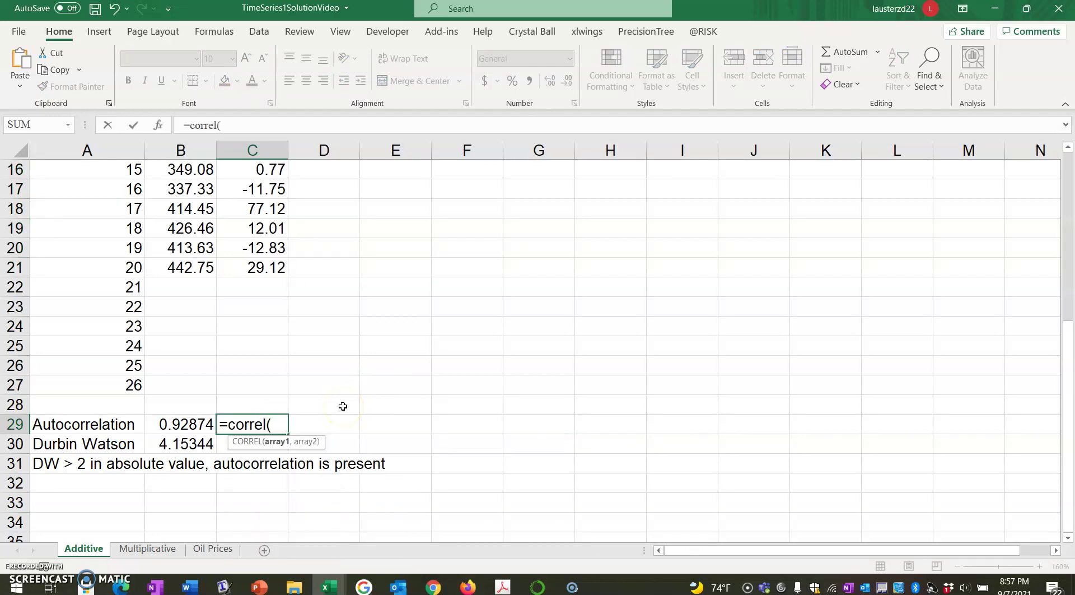
{"action": "scroll", "coordinate": [310, 367], "scroll_direction": "up", "scroll_amount": 5}
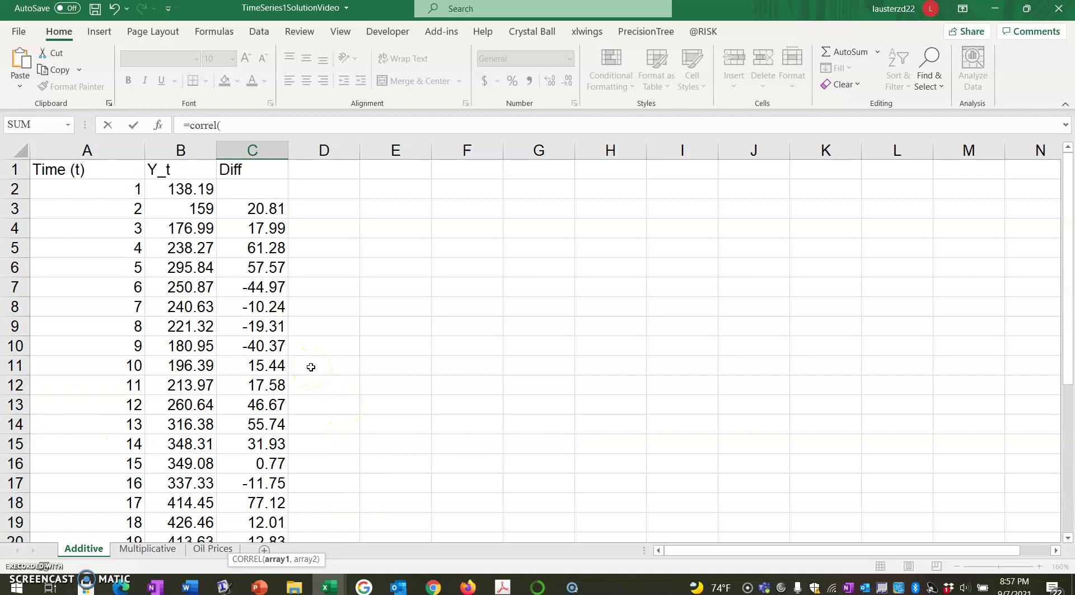
{"action": "mouse_move", "coordinate": [263, 208]}
{"action": "left_mouse_down"}
{"action": "mouse_move", "coordinate": [253, 518]}
{"action": "mouse_move", "coordinate": [261, 447]}
{"action": "left_mouse_up"}
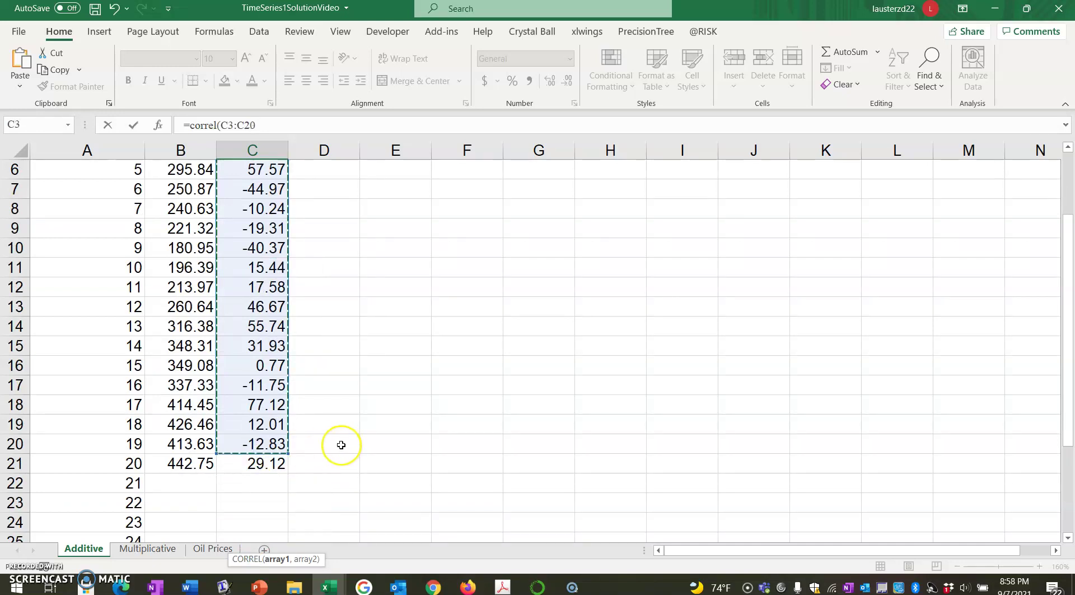
{"action": "scroll", "coordinate": [341, 445], "scroll_direction": "down", "scroll_amount": 4}
{"action": "type", "text": ","}
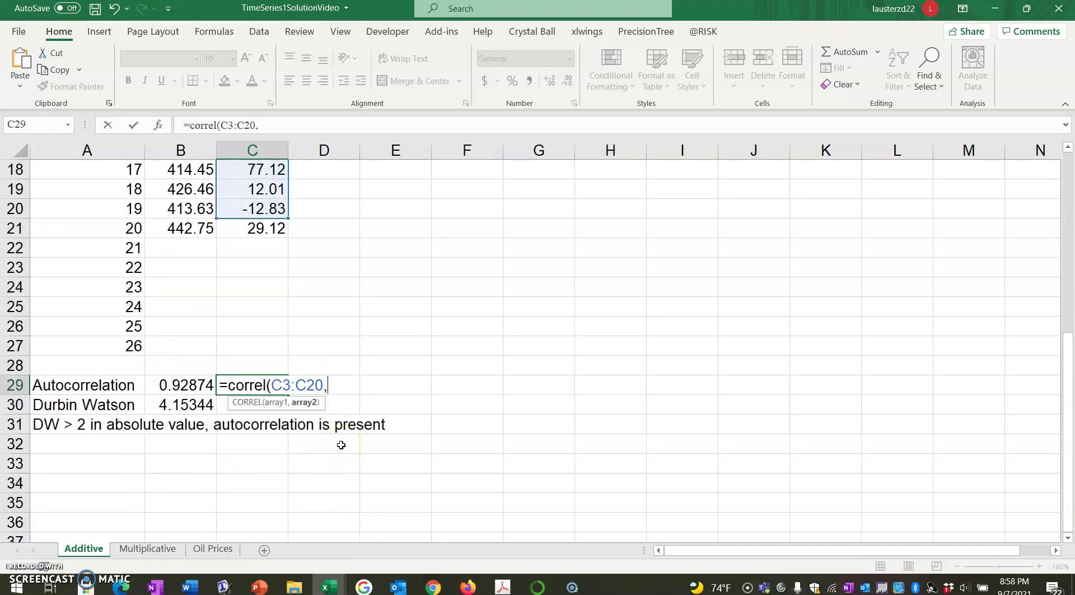
{"action": "scroll", "coordinate": [341, 445], "scroll_direction": "up", "scroll_amount": 6}
{"action": "left_click_drag", "start_coordinate": [262, 228], "coordinate": [271, 463]}
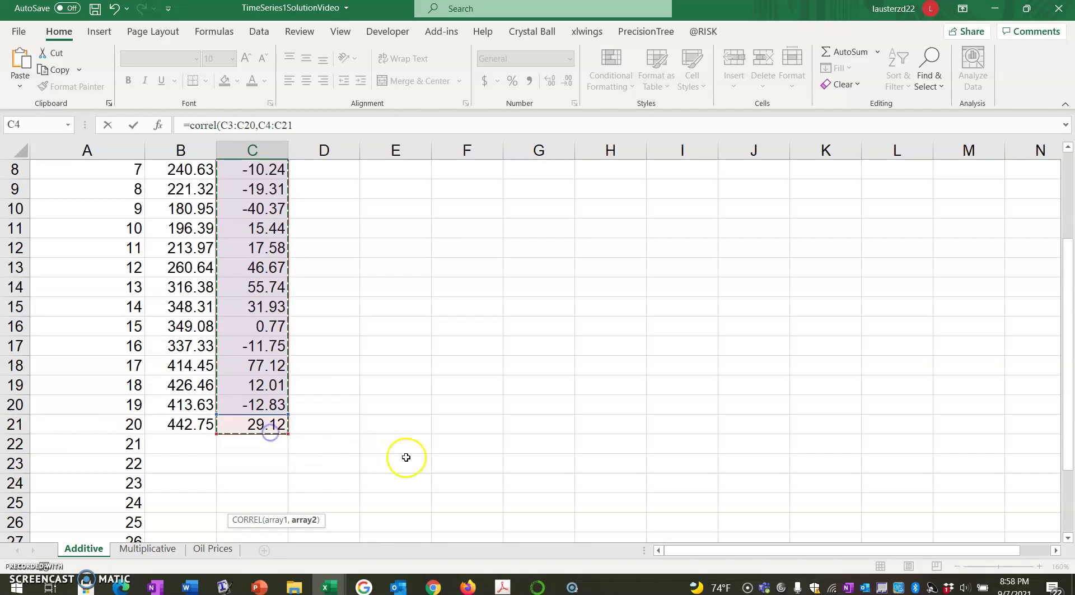
{"action": "scroll", "coordinate": [401, 455], "scroll_direction": "down", "scroll_amount": 3}
{"action": "type", "text": ")"}
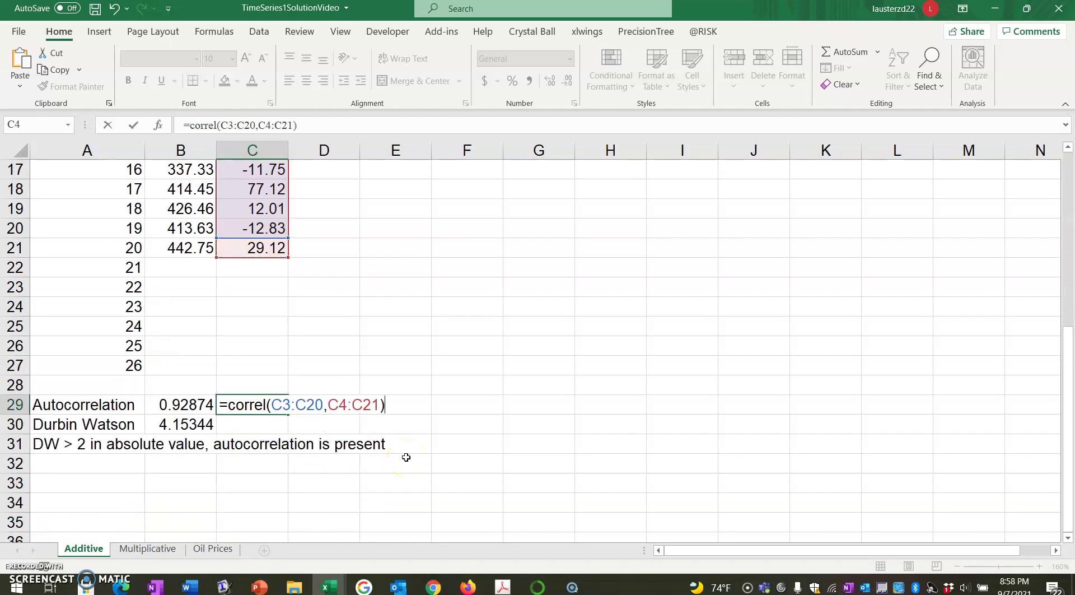
{"action": "scroll", "coordinate": [393, 457], "scroll_direction": "down", "scroll_amount": 1}
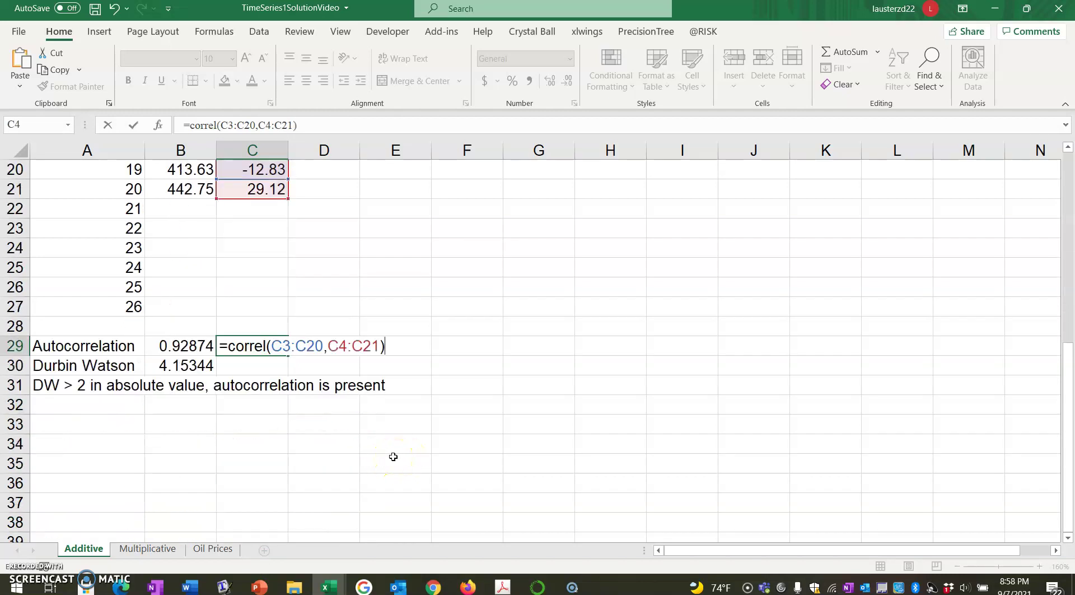
{"action": "key", "text": "Return"}
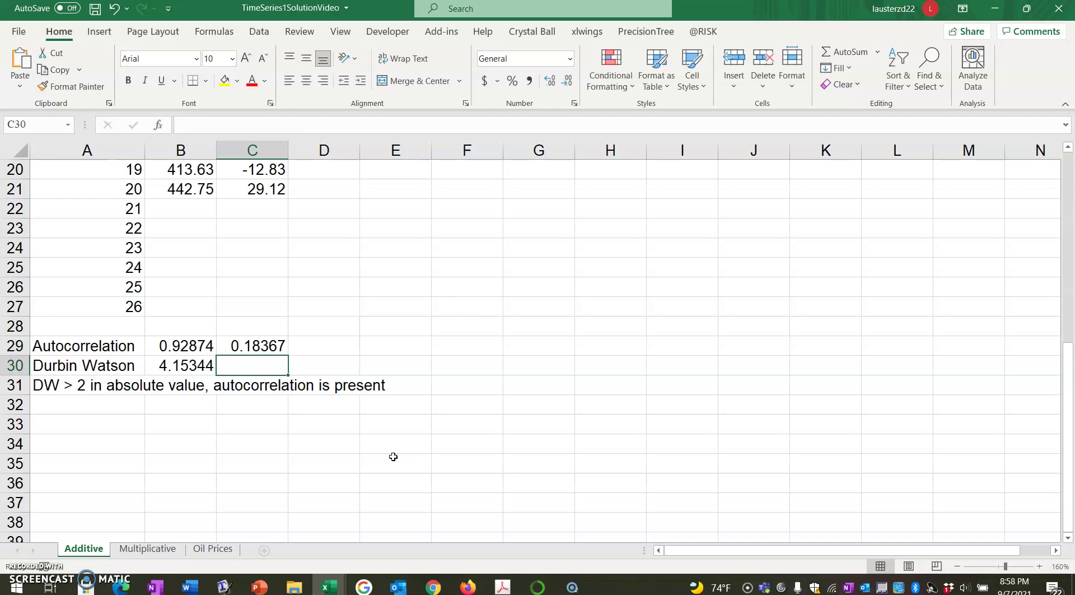
Calculate the Durbin Watson statistic for the differences in C30 with =C29*sqrt(19)
{"action": "key", "text": "Up"}
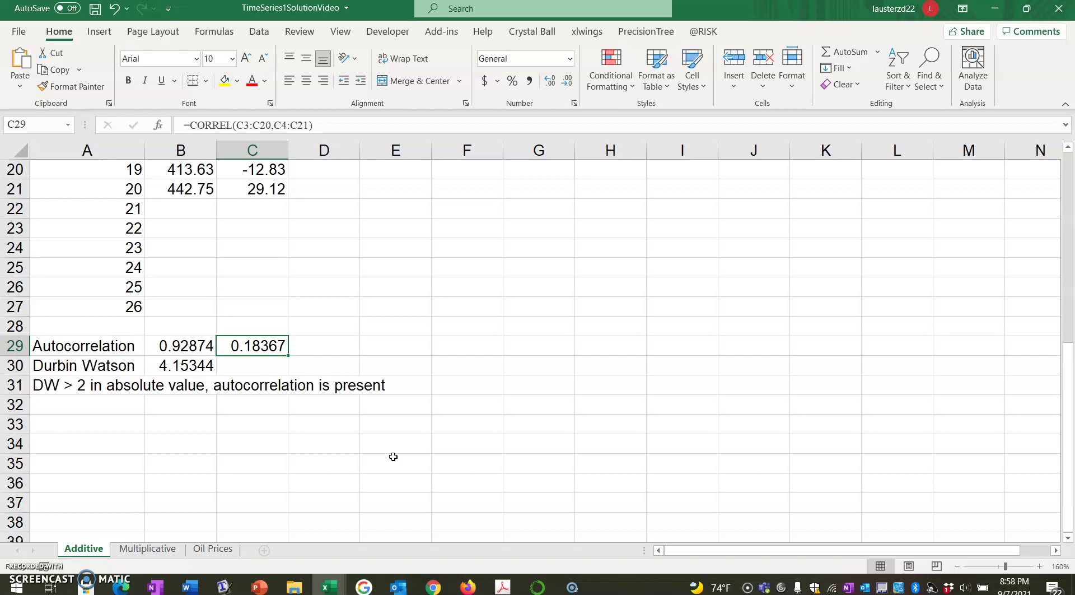
{"action": "key", "text": "Down"}
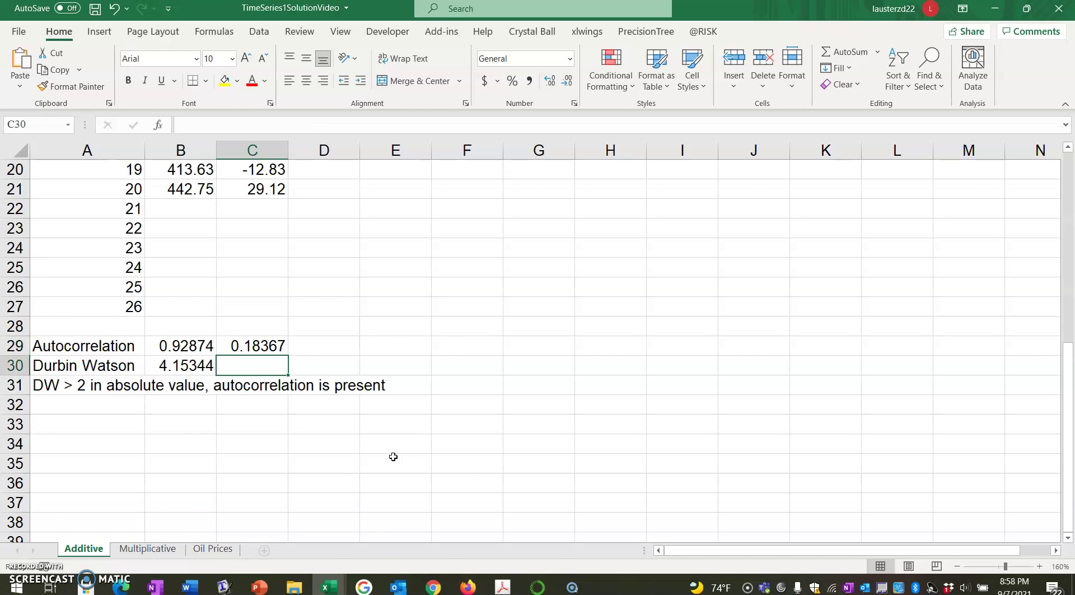
{"action": "type", "text": "="}
{"action": "key", "text": "Up"}
{"action": "type", "text": "*sqrt"}
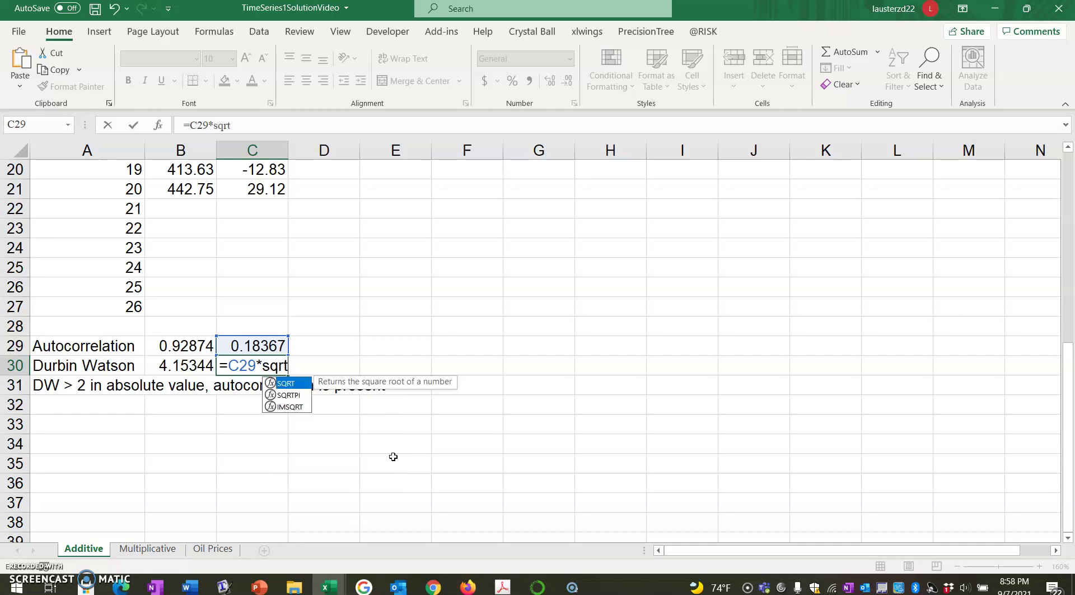
{"action": "type", "text": "(19)"}
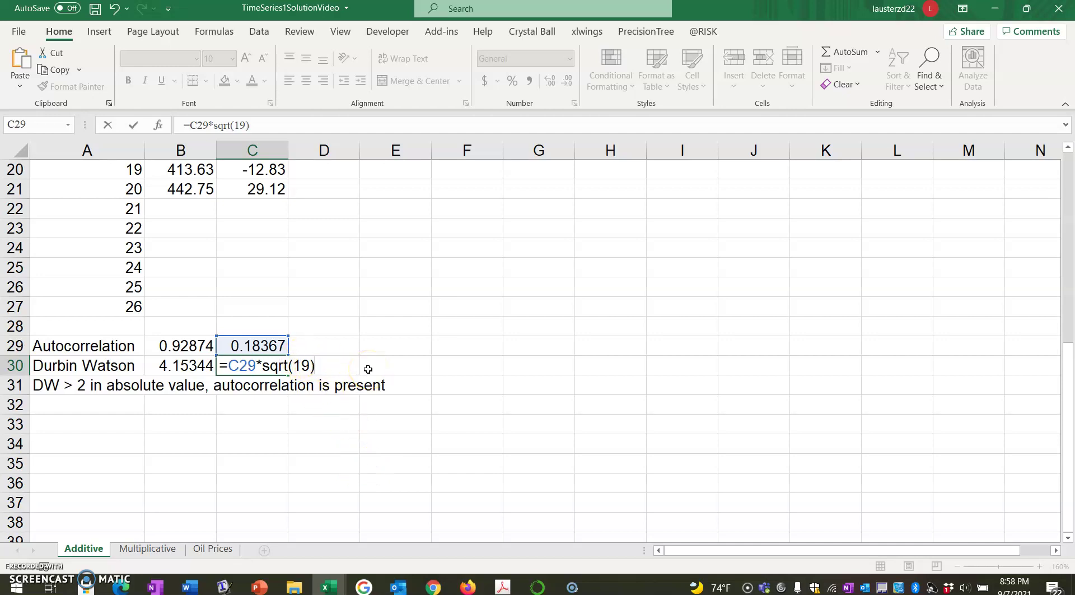
{"action": "key", "text": "Return"}
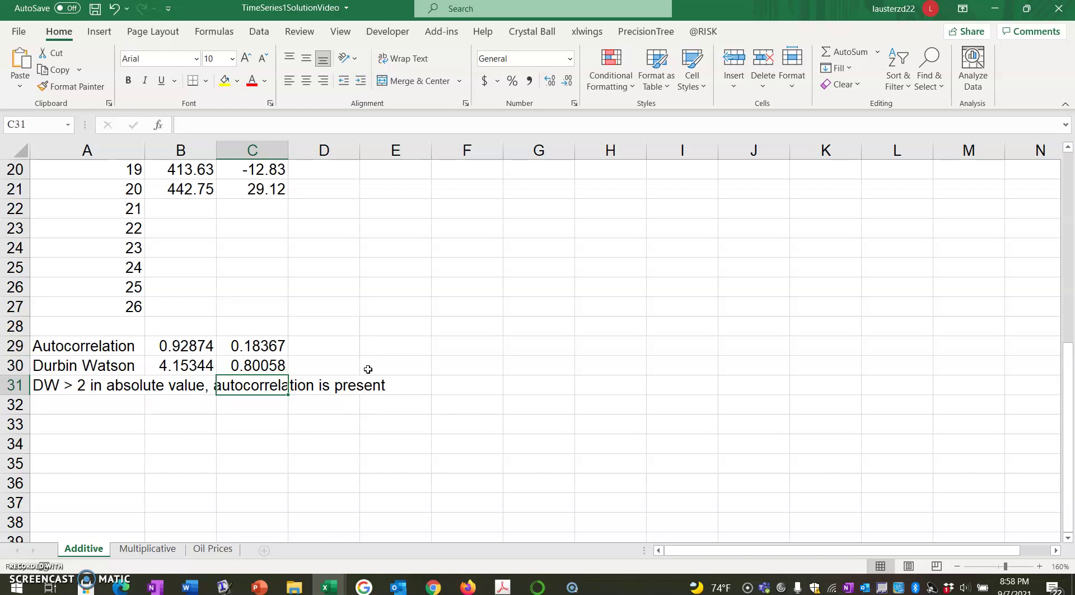
Enter the note "DW < 2 in absolute value, no autocorrelation" in cell A32
{"action": "key", "text": "Left"}
{"action": "key", "text": "Left"}
{"action": "key", "text": "Down"}
{"action": "key", "text": "Down"}
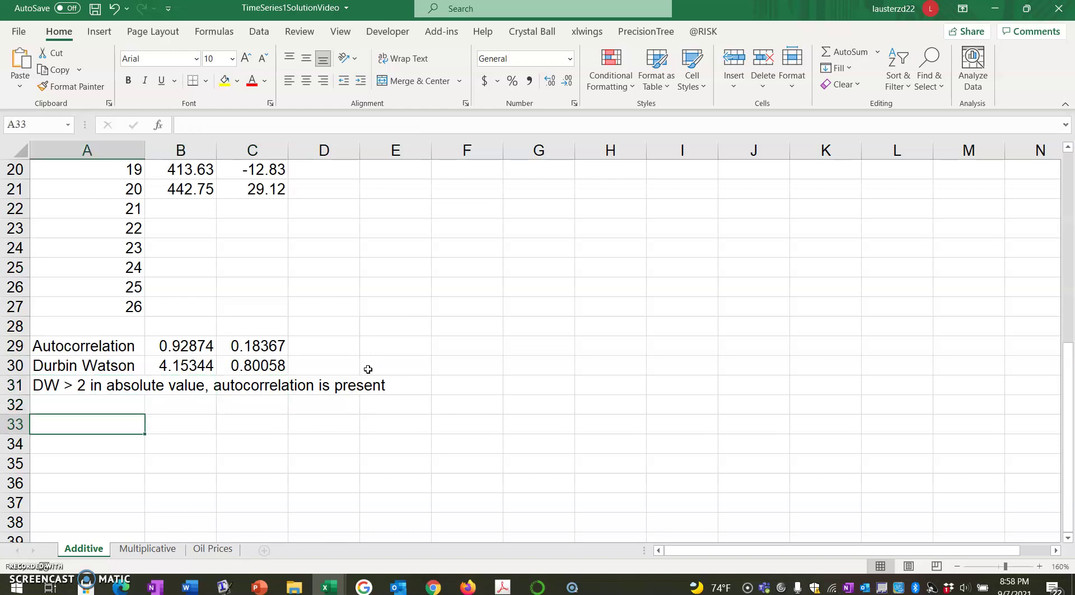
{"action": "type", "text": "D"}
{"action": "key", "text": "BackSpace"}
{"action": "key", "text": "Up"}
{"action": "type", "text": "DW"}
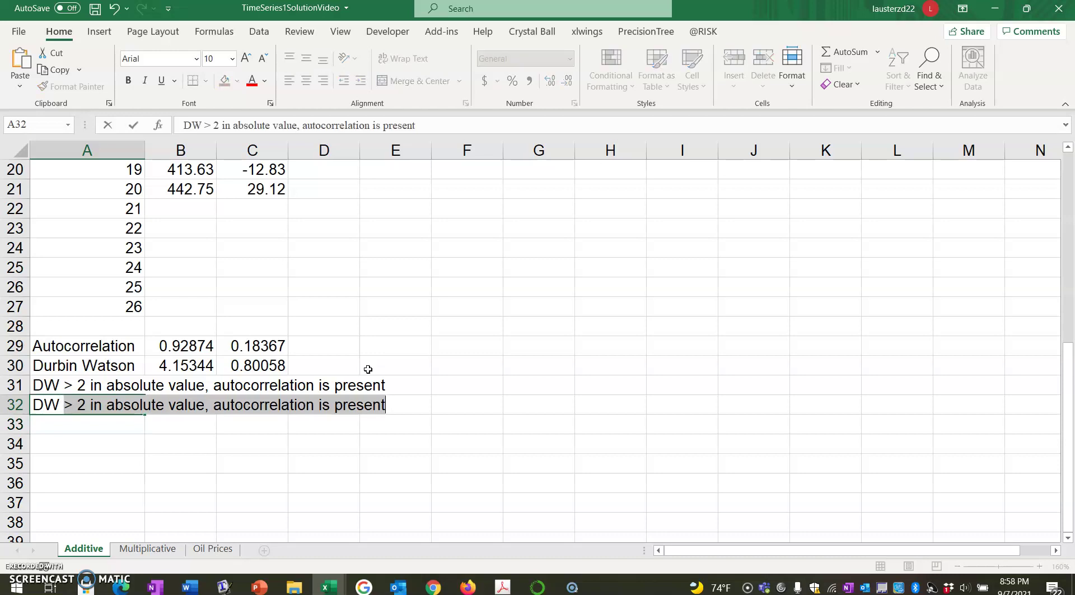
{"action": "type", "text": " < 2 in absolute"}
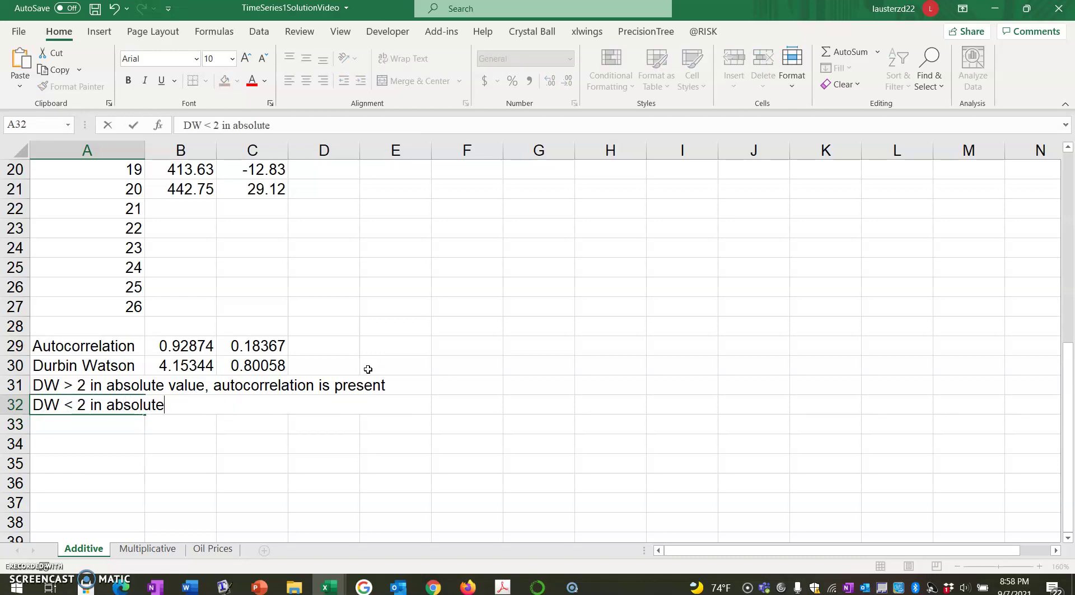
{"action": "type", "text": " val"}
{"action": "key", "text": "BackSpace"}
{"action": "type", "text": "alue, no autocorrelation"}
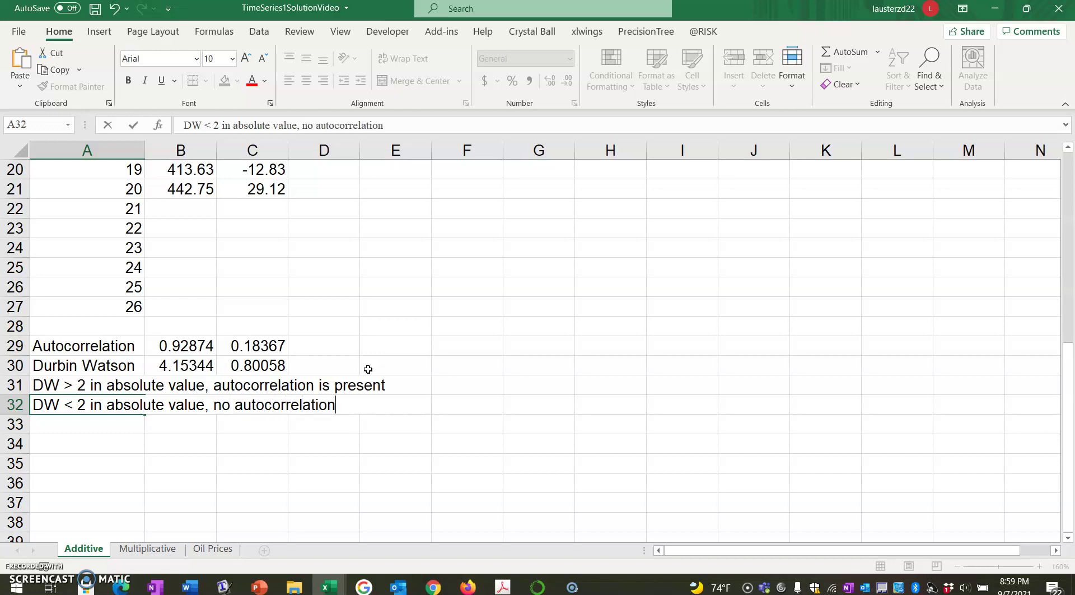
{"action": "key", "text": "Return"}
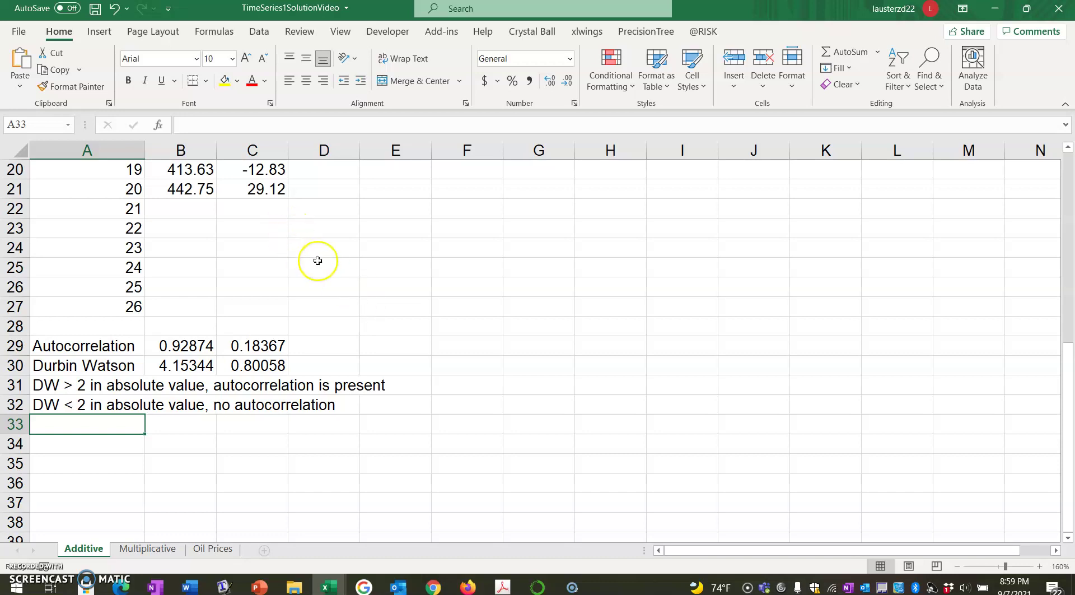
Label cell B33 "Mean" and cell B34 "St Dev"
{"action": "scroll", "coordinate": [317, 260], "scroll_direction": "up", "scroll_amount": 1}
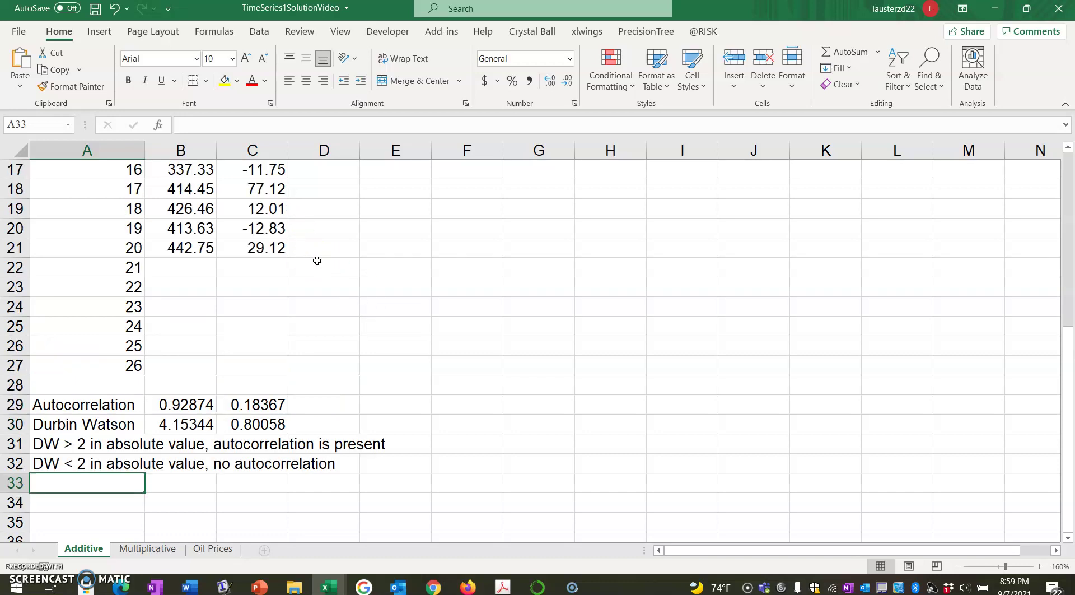
{"action": "left_click", "coordinate": [264, 266]}
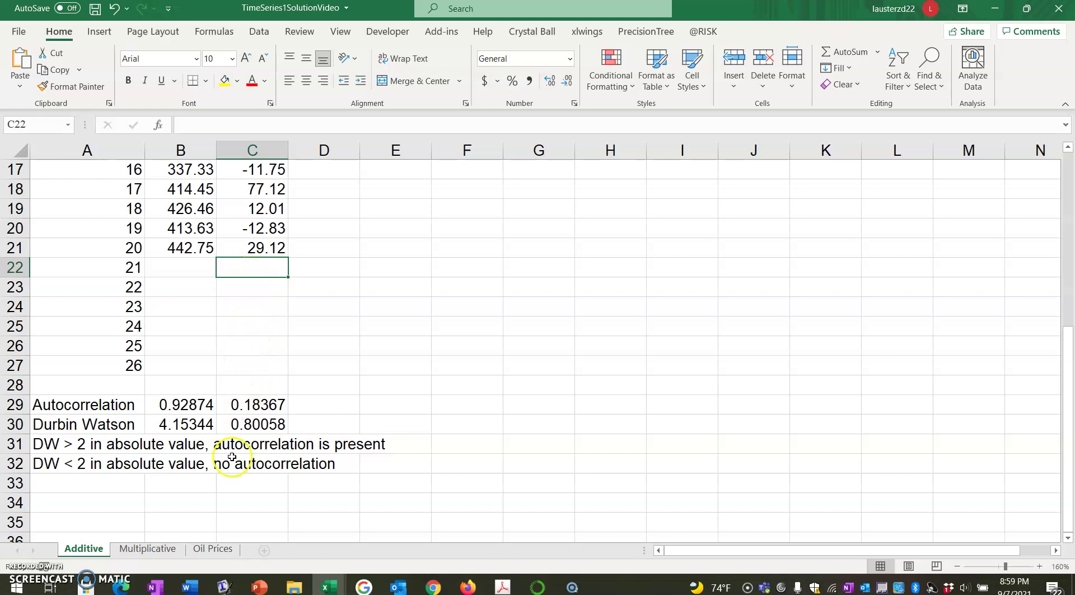
{"action": "left_click", "coordinate": [192, 479]}
{"action": "type", "text": "Mean"}
{"action": "key", "text": "Return"}
{"action": "type", "text": "St Dev"}
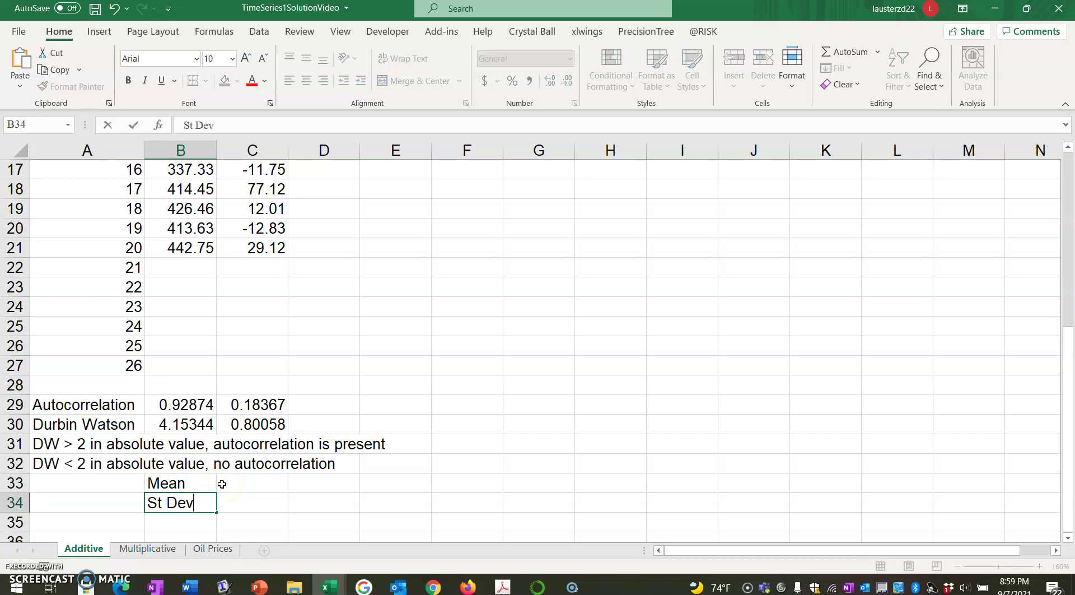
{"action": "key", "text": "Return"}
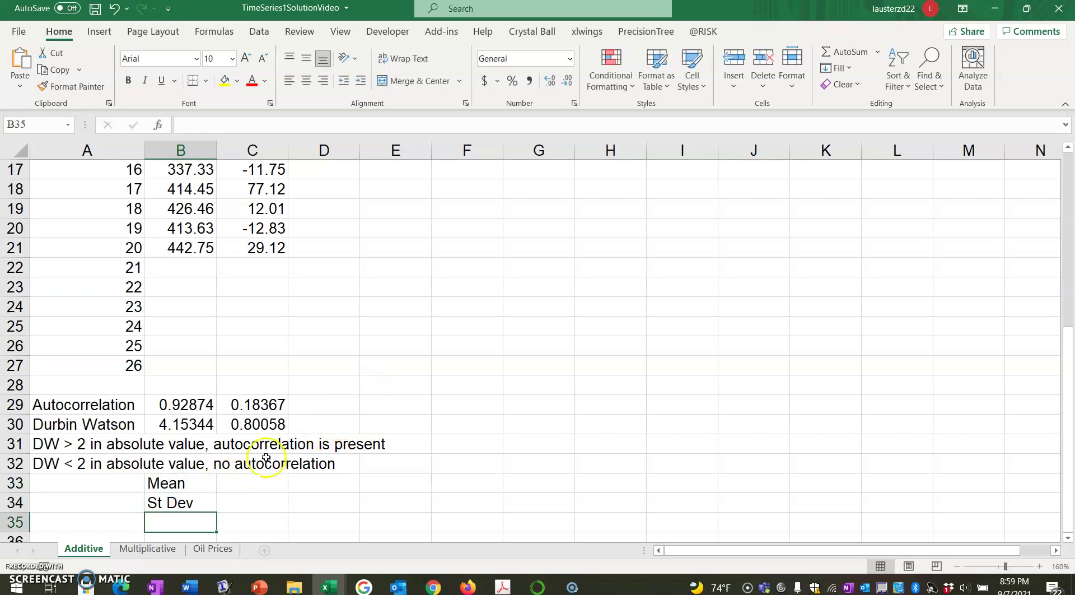
Calculate the mean of the differences in C33 with =AVERAGE(C3:C21)
{"action": "left_click", "coordinate": [253, 488]}
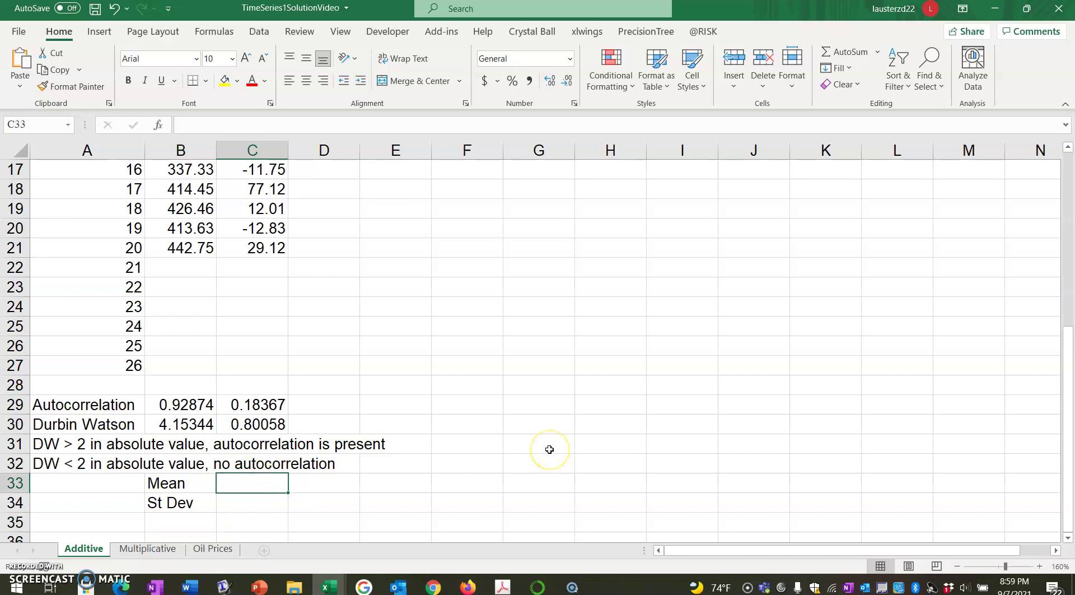
{"action": "type", "text": "=AV"}
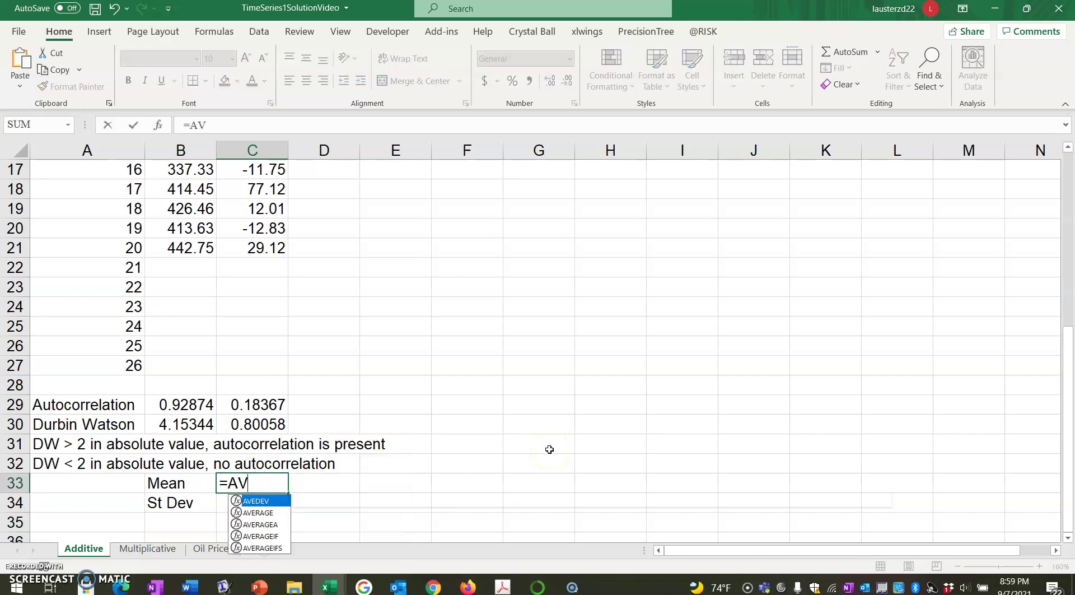
{"action": "type", "text": "ERAGE("}
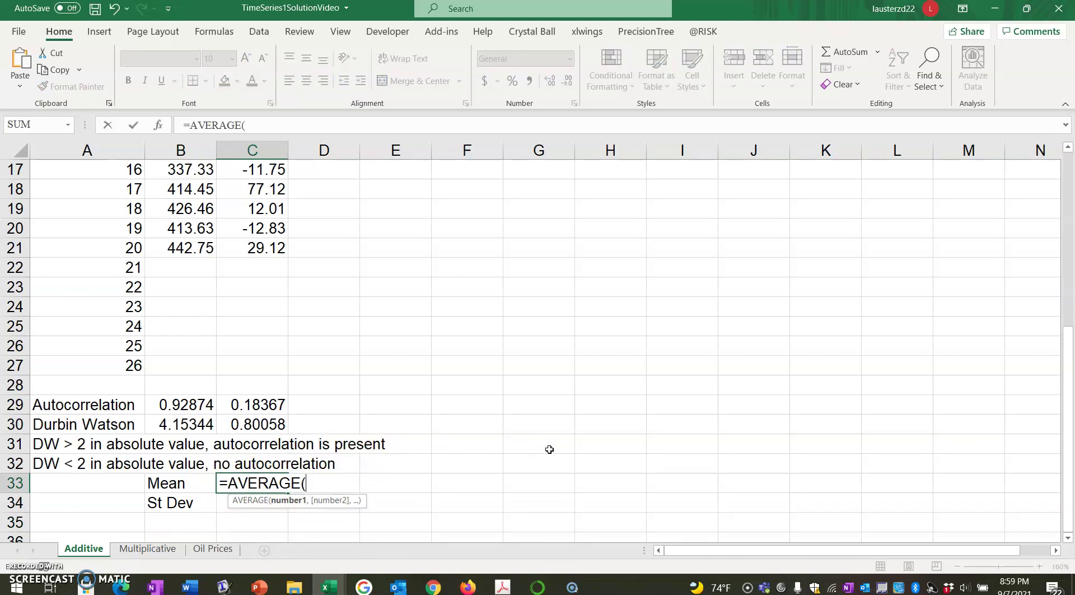
{"action": "left_click_drag", "start_coordinate": [269, 248], "coordinate": [265, 216]}
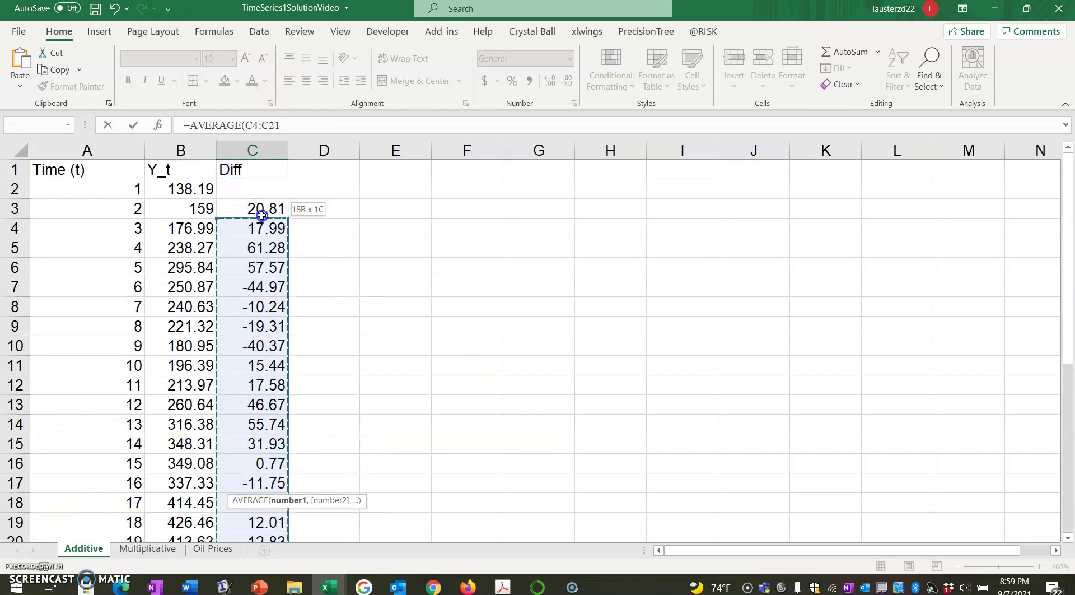
{"action": "key", "text": "Return"}
Calculate the sample standard deviation of the differences in C34 with =STDEV.S(C3:C21)
{"action": "scroll", "coordinate": [395, 269], "scroll_direction": "down", "scroll_amount": 2}
{"action": "type", "text": "=STDEV"}
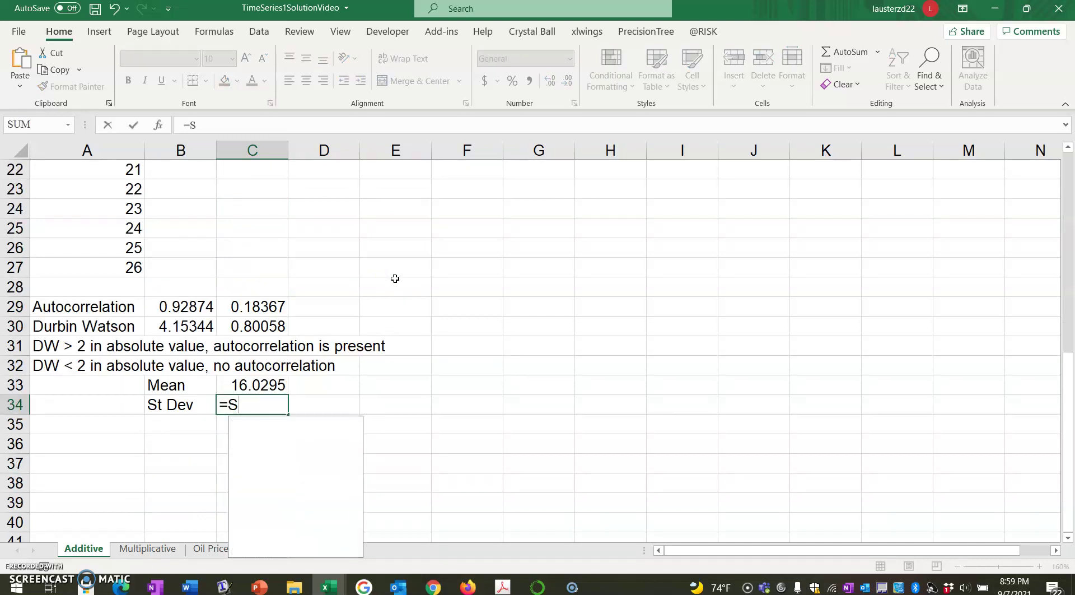
{"action": "type", "text": ".S("}
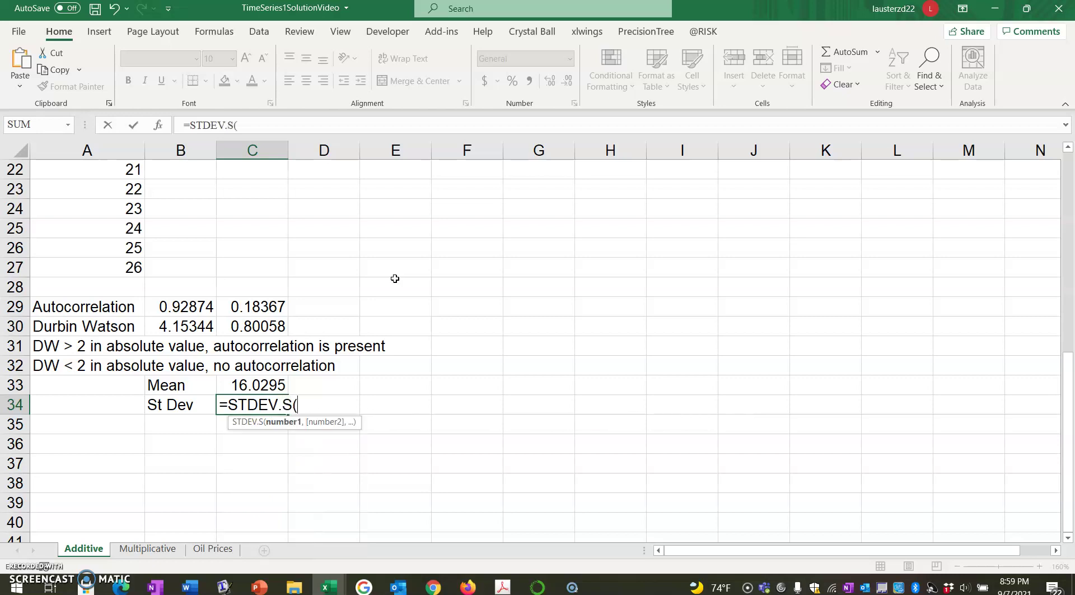
{"action": "scroll", "coordinate": [395, 278], "scroll_direction": "up", "scroll_amount": 7}
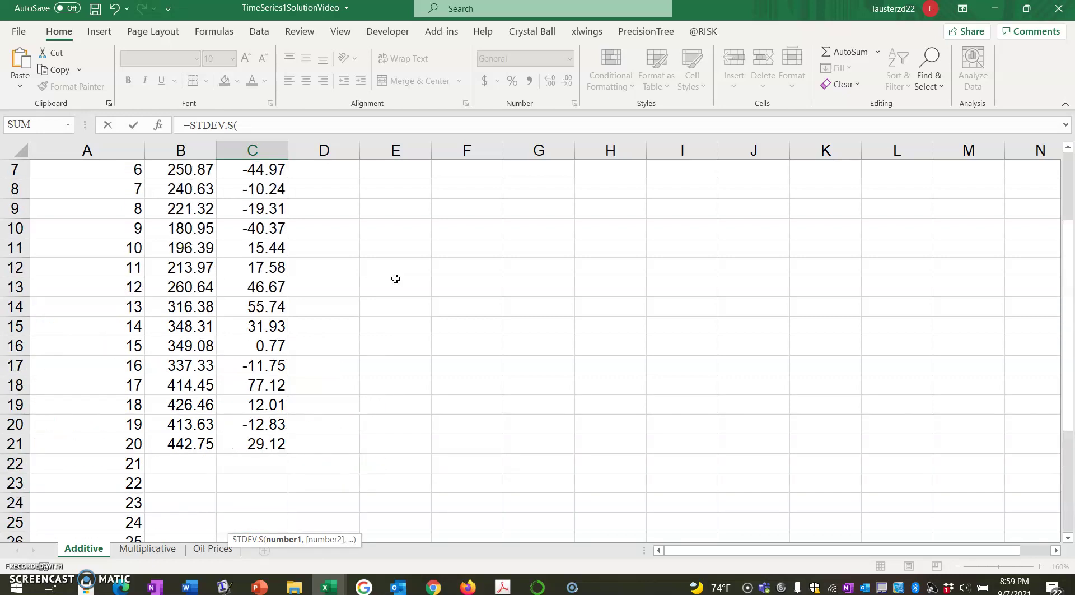
{"action": "left_click", "coordinate": [263, 209]}
{"action": "left_click_drag", "start_coordinate": [263, 208], "coordinate": [272, 491]}
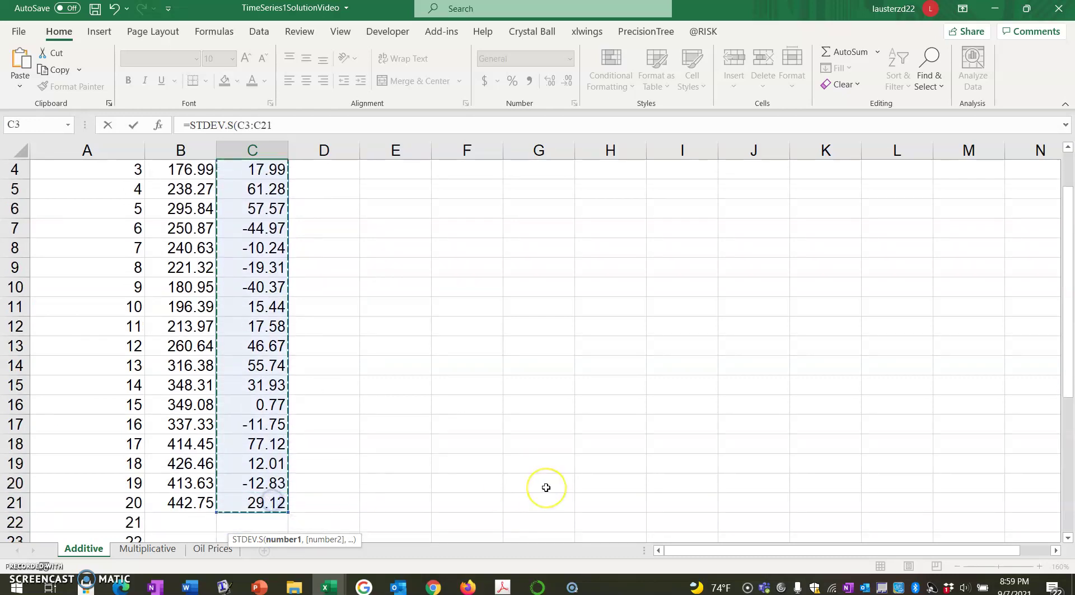
{"action": "key", "text": "Return"}
{"action": "scroll", "coordinate": [546, 487], "scroll_direction": "down", "scroll_amount": 1}
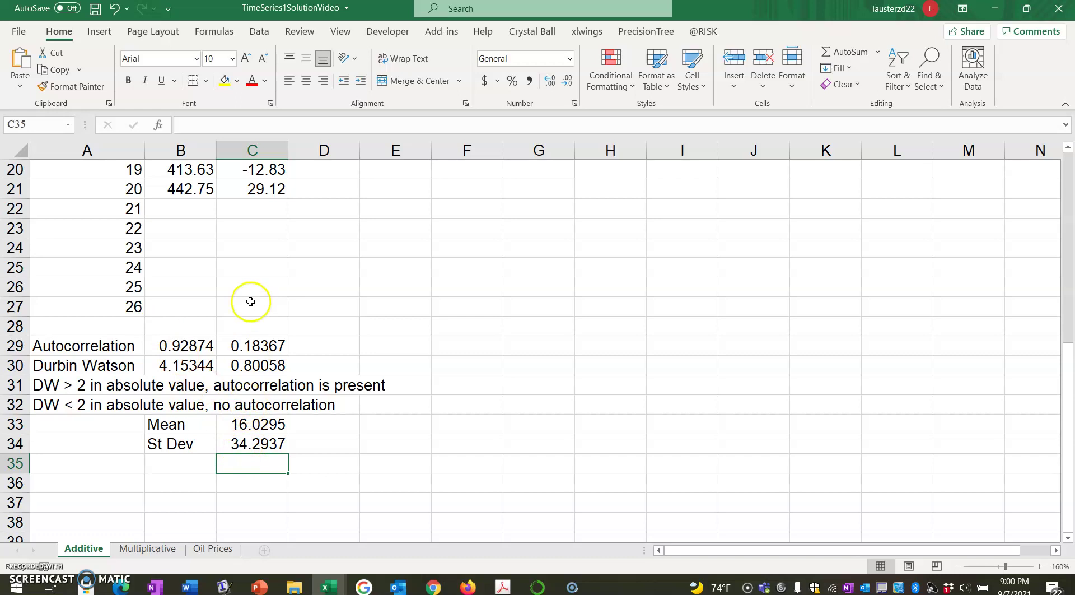
{"action": "left_click", "coordinate": [276, 210]}
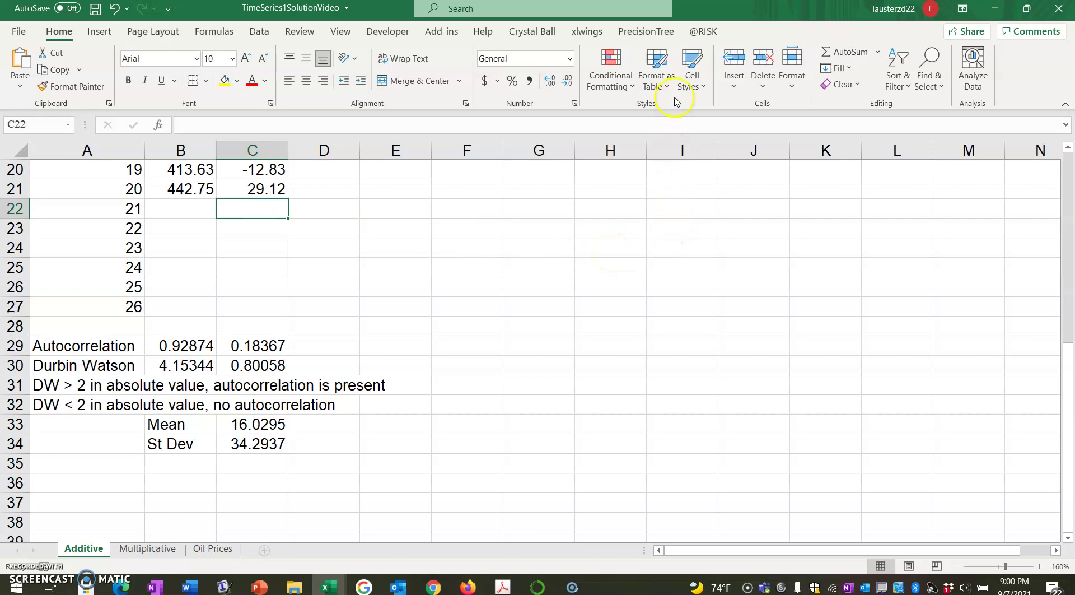
{"action": "left_click", "coordinate": [703, 31]}
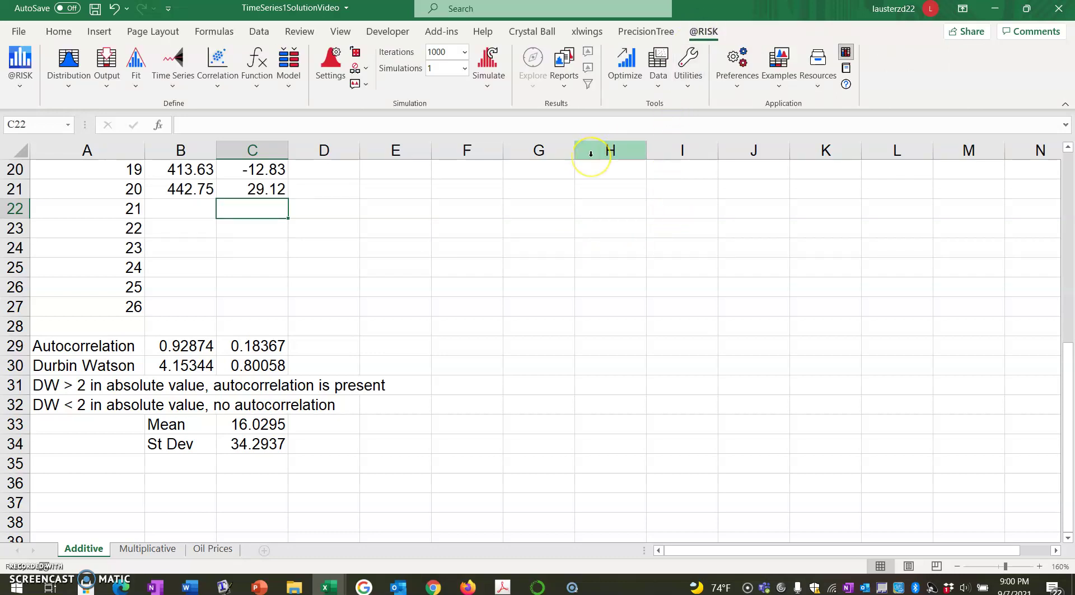
{"action": "left_click", "coordinate": [71, 87]}
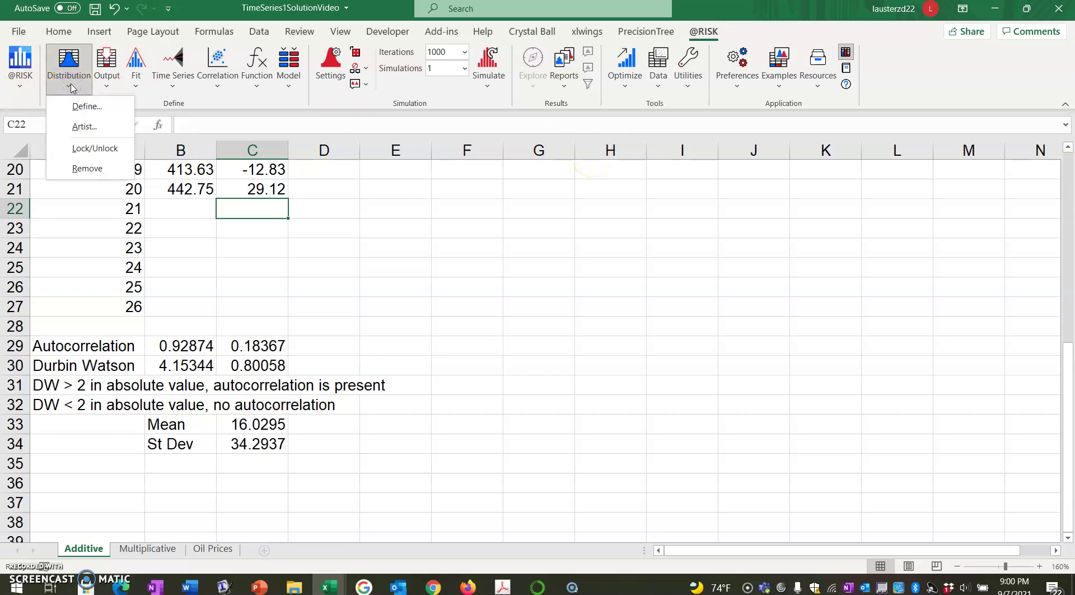
{"action": "left_click", "coordinate": [74, 109]}
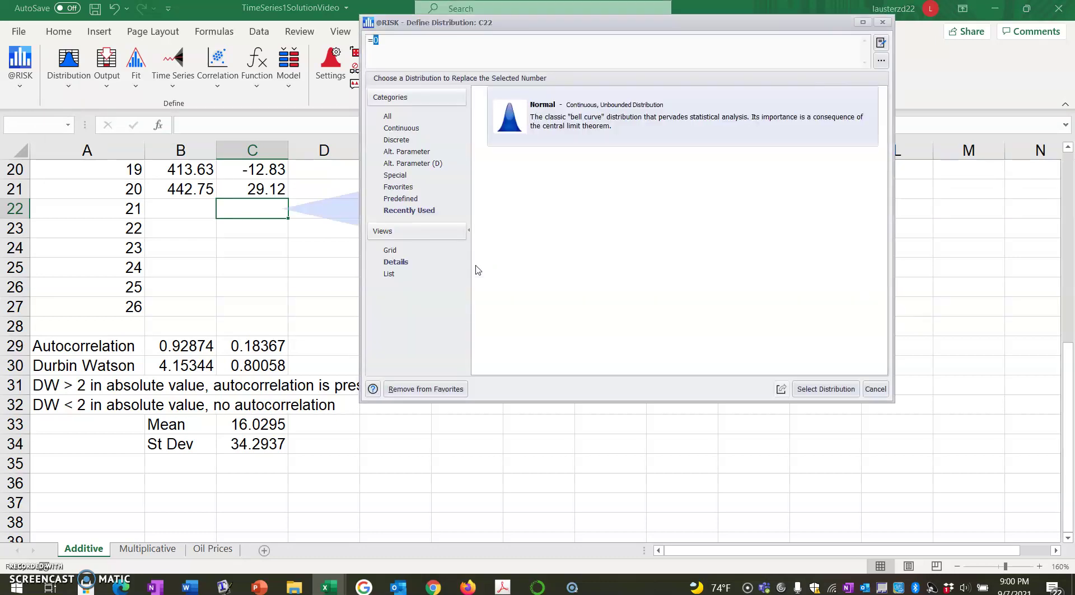
{"action": "left_click", "coordinate": [558, 131]}
{"action": "left_click", "coordinate": [821, 389]}
{"action": "left_click", "coordinate": [532, 333]}
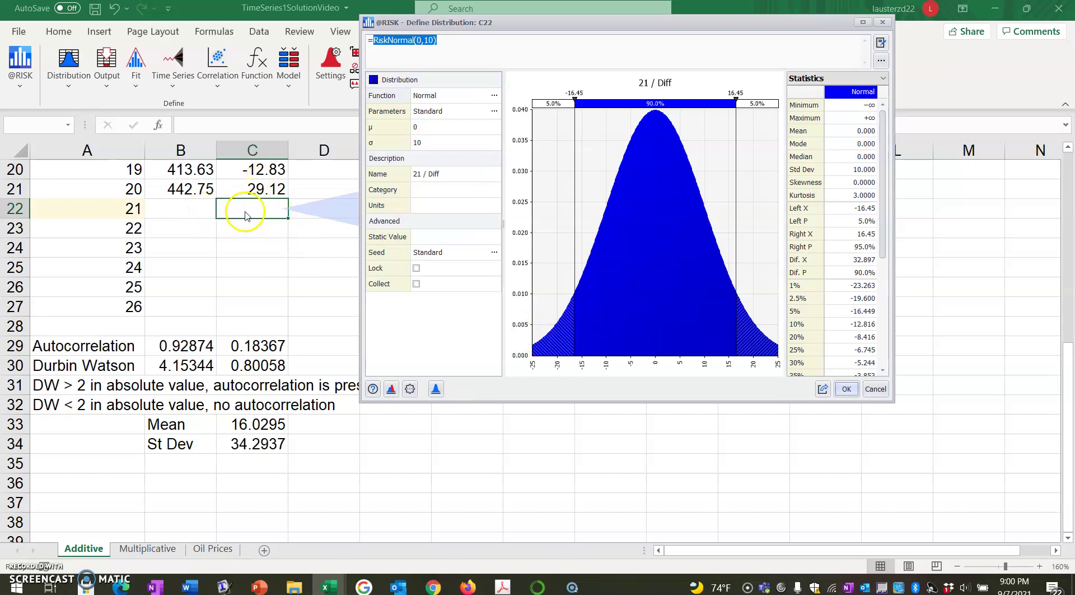
Link the Normal distribution's mean to cell C33 and its standard deviation to C34, and insert it in C22
{"action": "left_click", "coordinate": [418, 128]}
{"action": "left_click", "coordinate": [470, 127]}
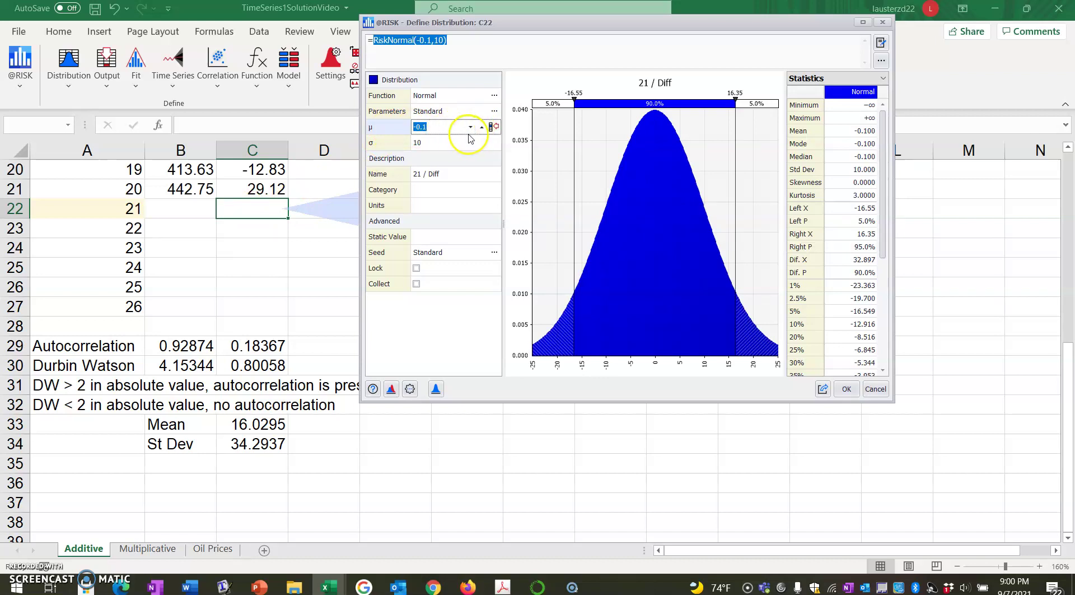
{"action": "left_click", "coordinate": [496, 126]}
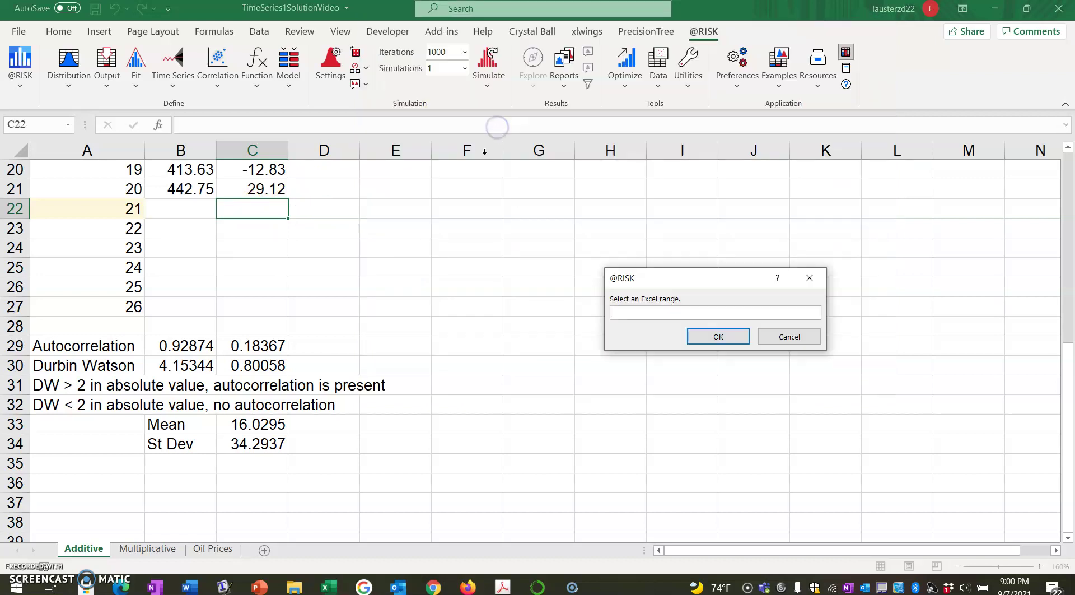
{"action": "left_click", "coordinate": [277, 424]}
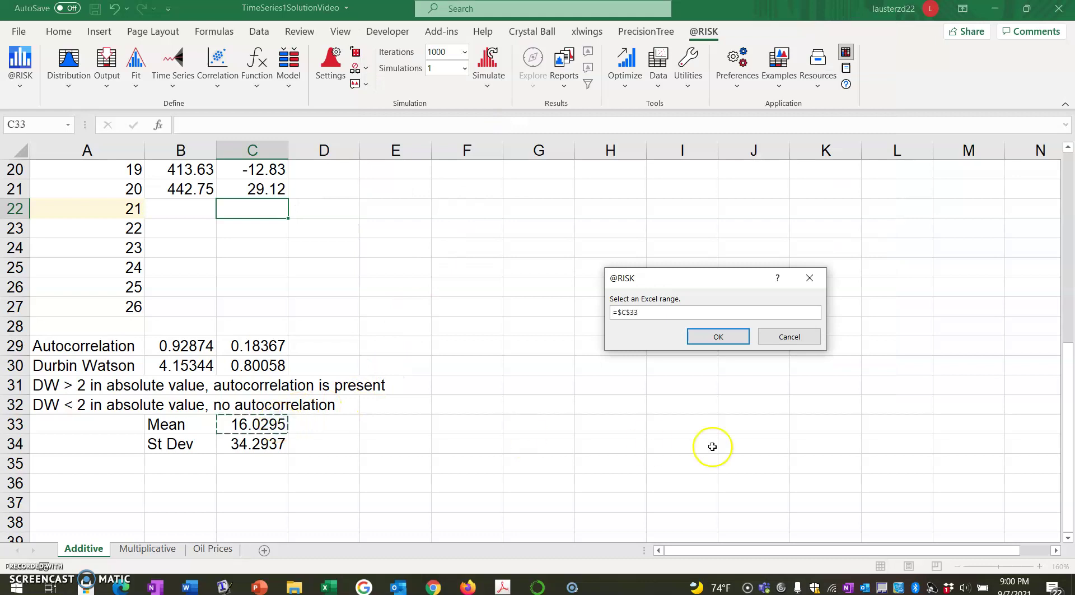
{"action": "left_click", "coordinate": [709, 337]}
{"action": "left_click", "coordinate": [431, 143]}
{"action": "left_click", "coordinate": [494, 143]}
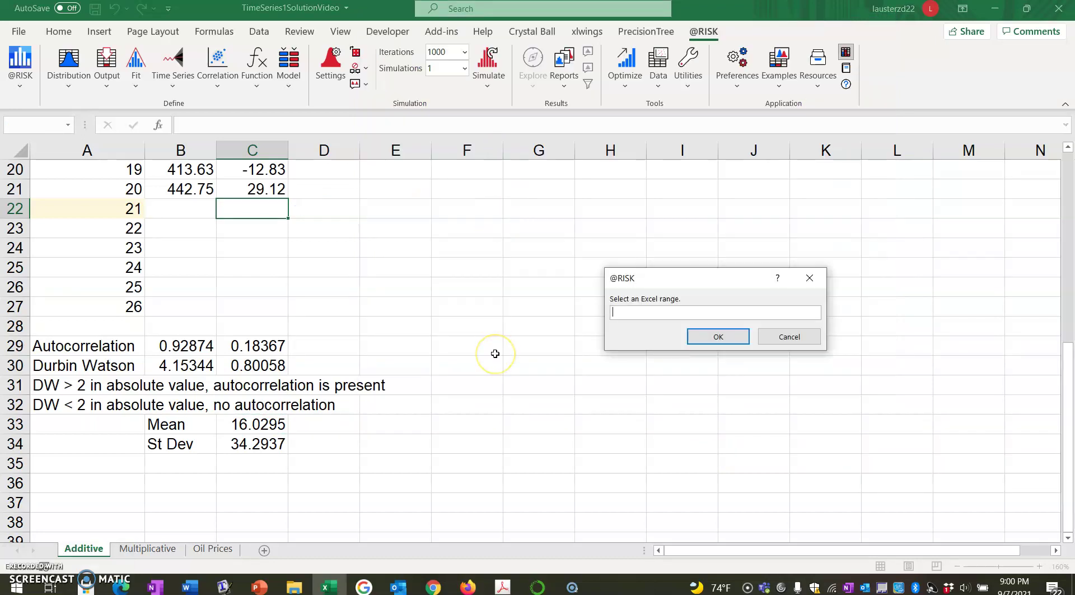
{"action": "left_click", "coordinate": [272, 446]}
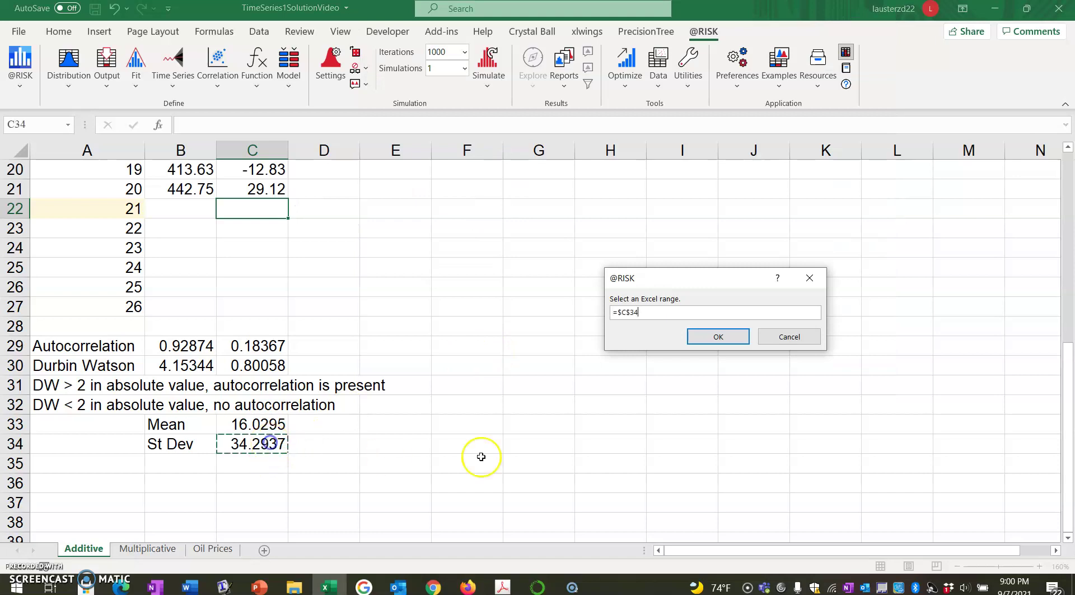
{"action": "left_click", "coordinate": [718, 336]}
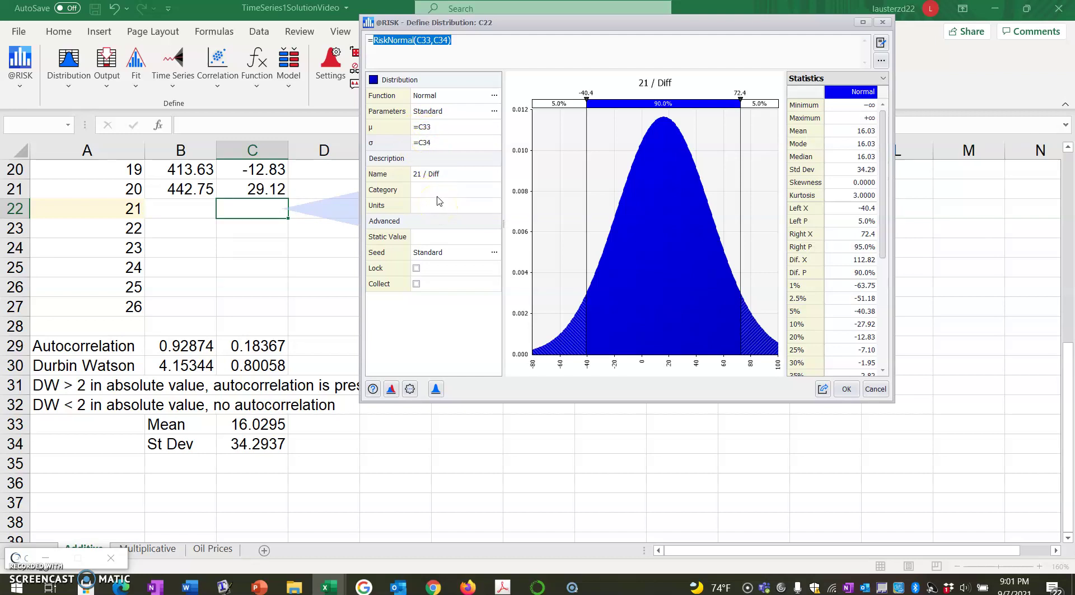
{"action": "left_click", "coordinate": [846, 389]}
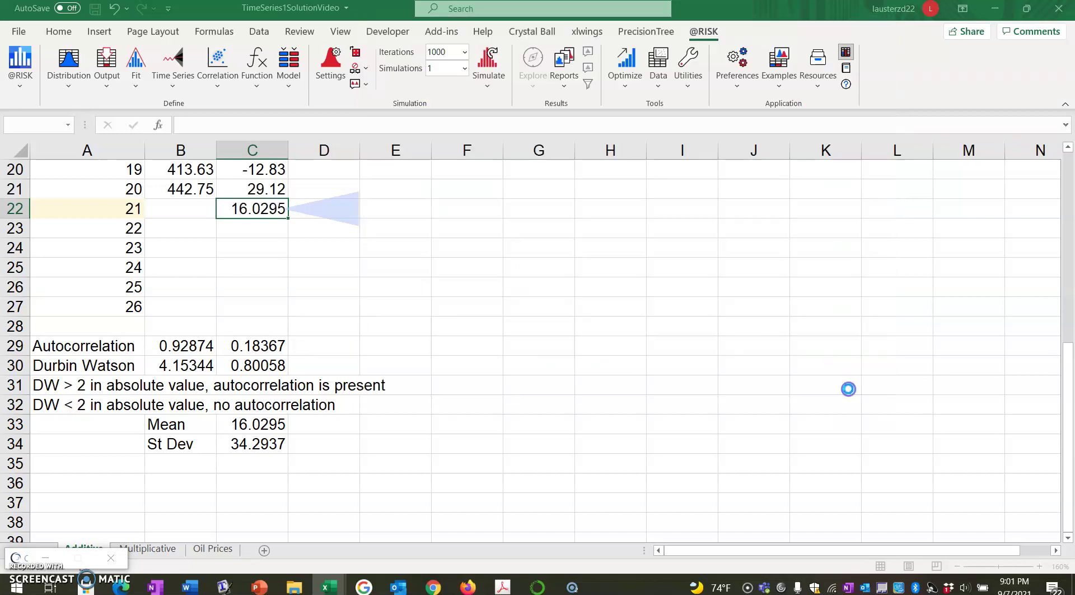
Lock the row references in C22 as =RiskNormal(C$33,C$34) and fill the formula down through C27
{"action": "double_click", "coordinate": [258, 208]}
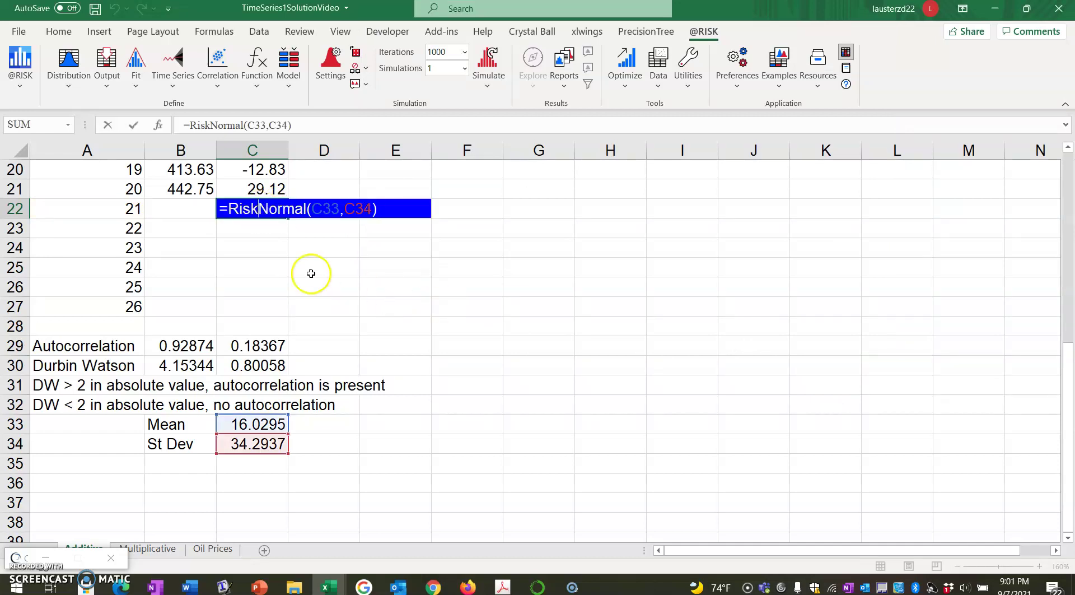
{"action": "left_click", "coordinate": [304, 209]}
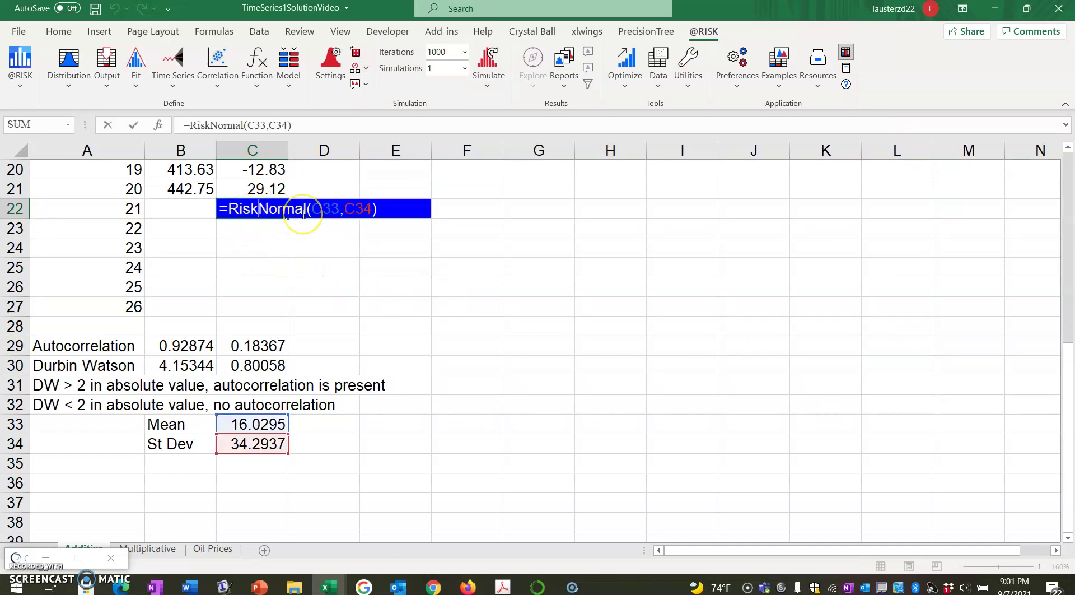
{"action": "left_click", "coordinate": [322, 215]}
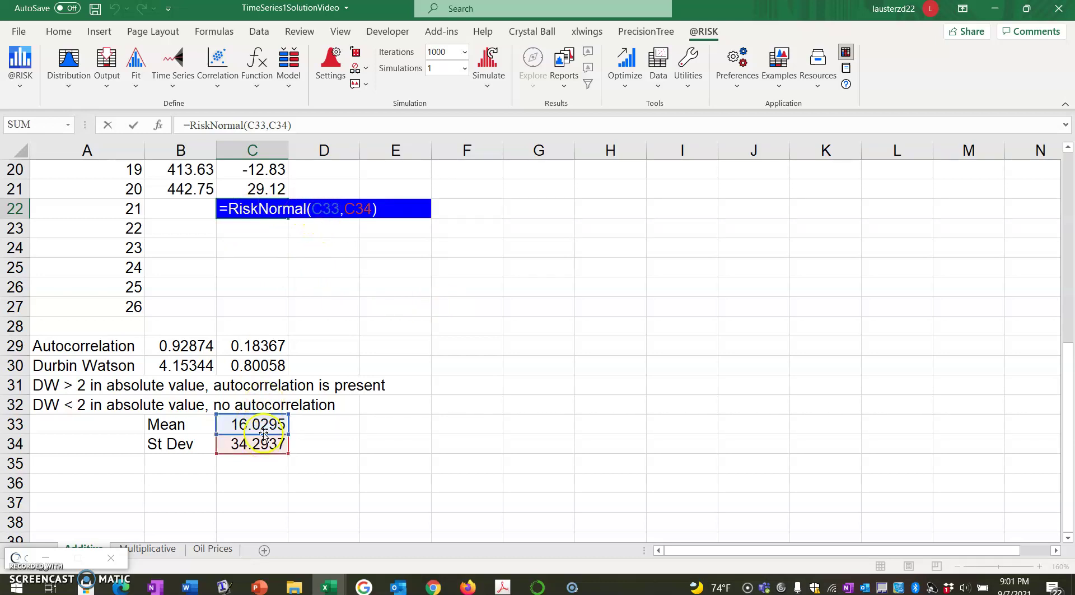
{"action": "type", "text": "$"}
{"action": "left_click", "coordinate": [364, 209]}
{"action": "type", "text": "$"}
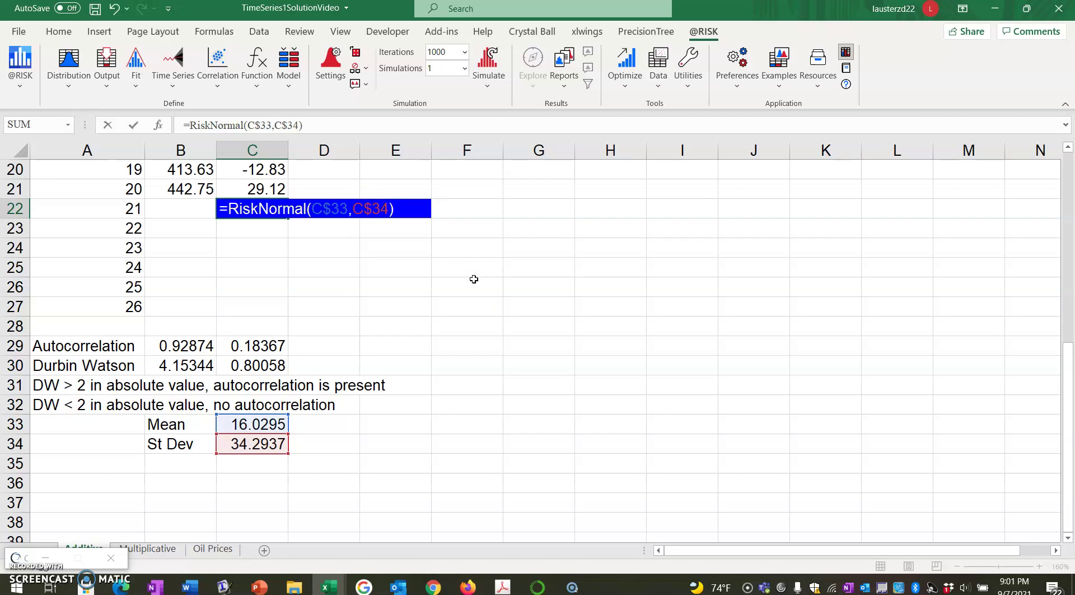
{"action": "key", "text": "Return"}
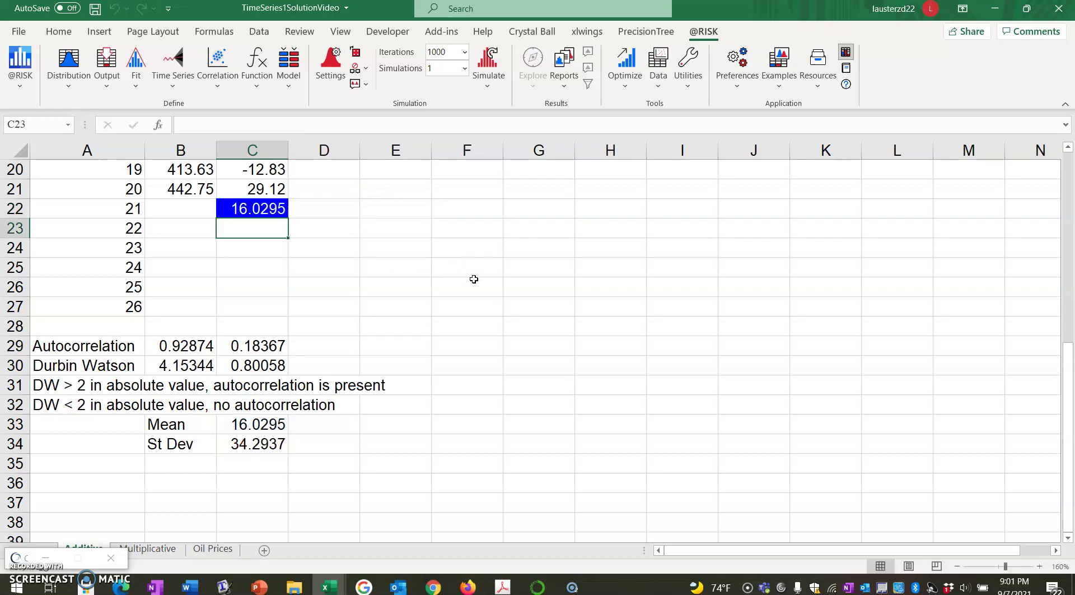
{"action": "left_click", "coordinate": [262, 208]}
{"action": "left_click_drag", "start_coordinate": [288, 217], "coordinate": [284, 307]}
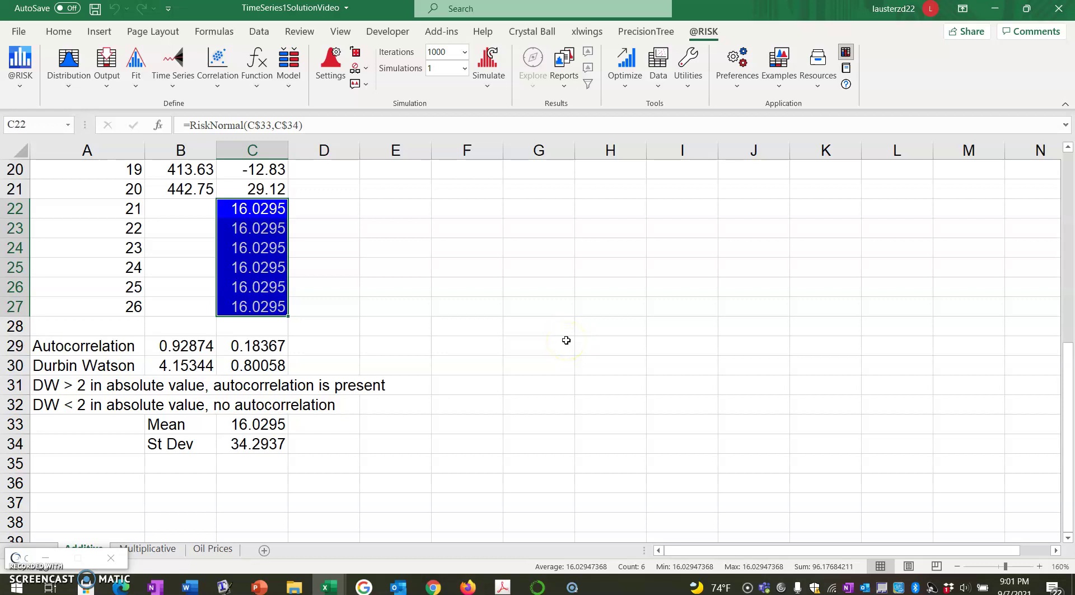
Change the header in B1 to "Y_t (Actual)" and autofit the width of column B
{"action": "scroll", "coordinate": [567, 341], "scroll_direction": "up", "scroll_amount": 6}
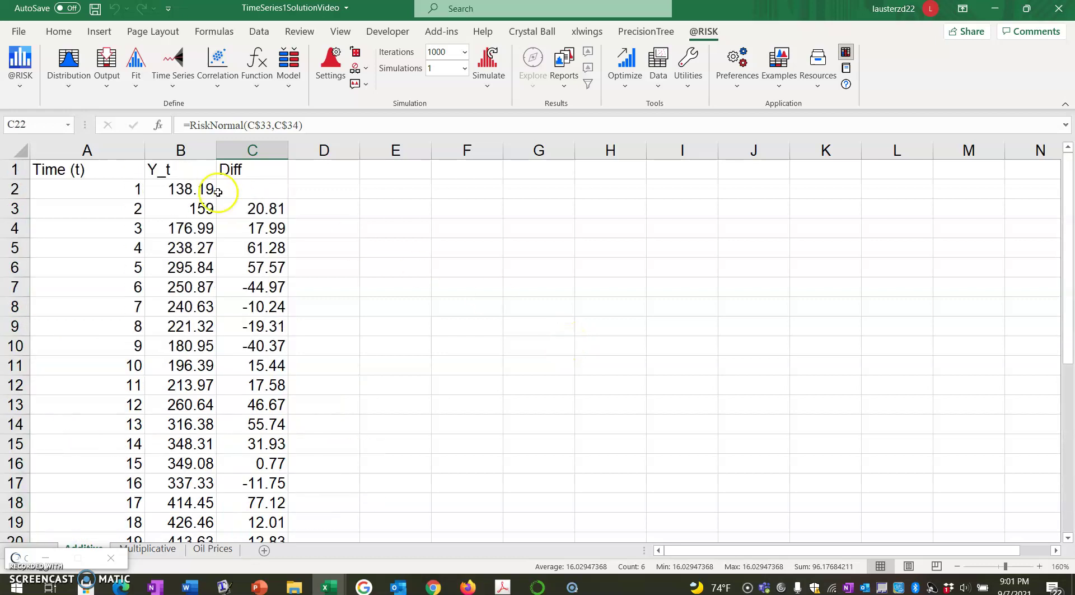
{"action": "left_click", "coordinate": [190, 170]}
{"action": "left_click", "coordinate": [280, 123]}
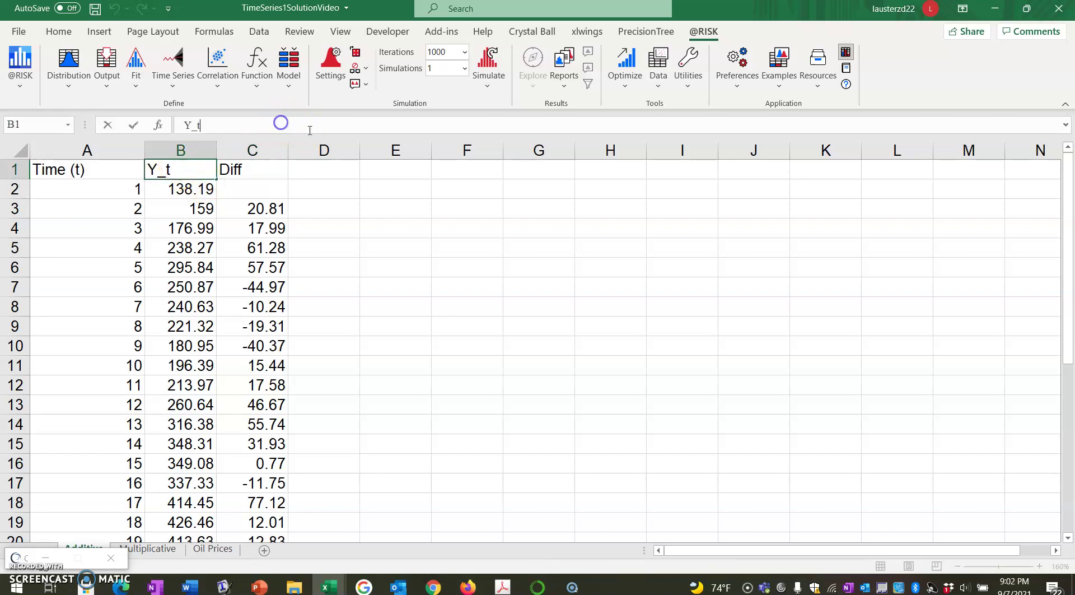
{"action": "type", "text": "(Actual)"}
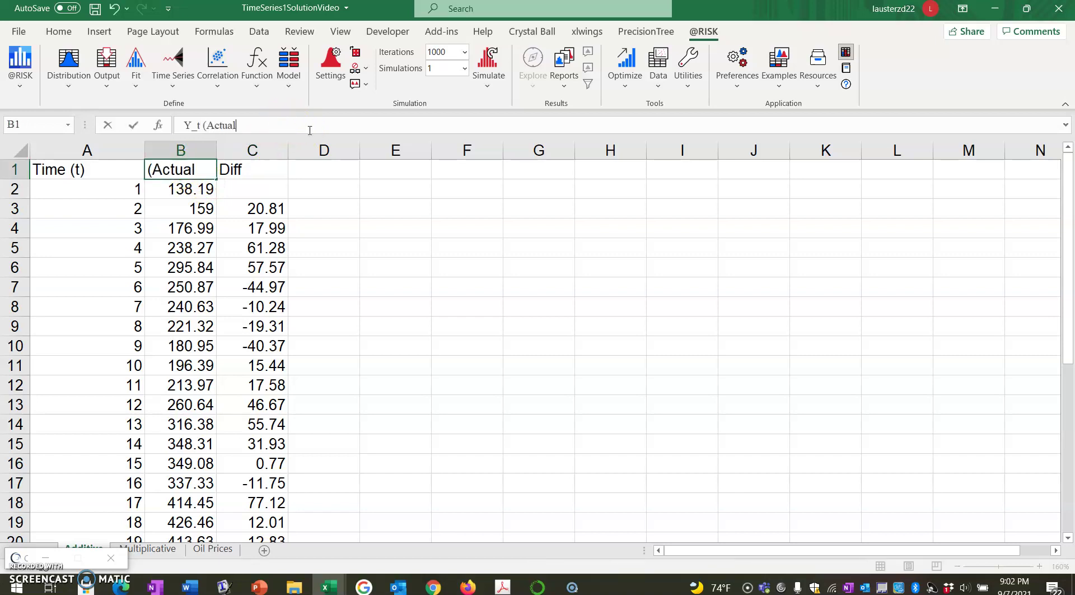
{"action": "key", "text": "Return"}
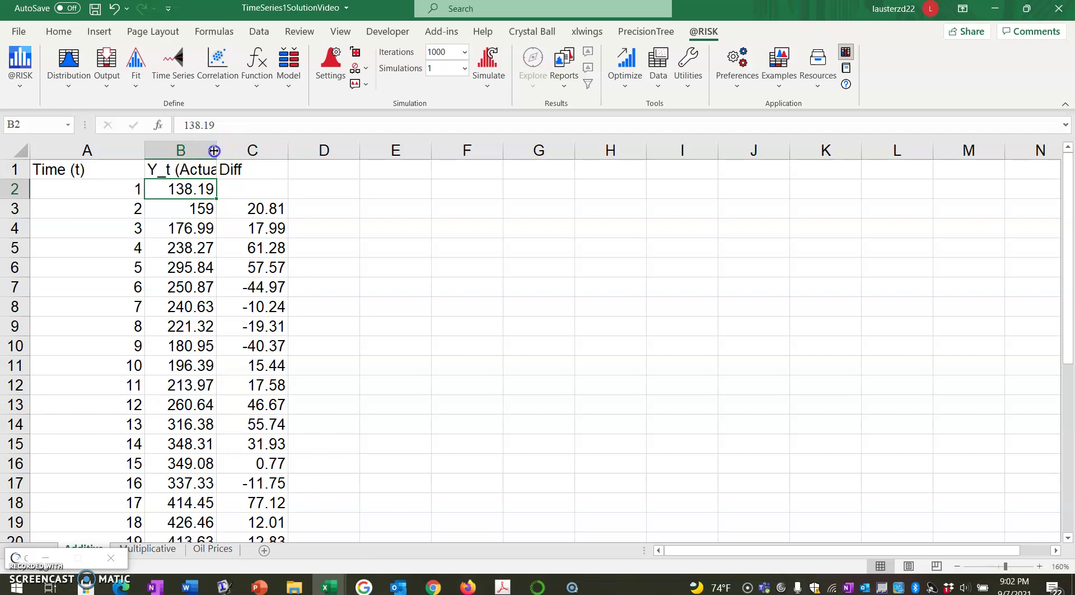
{"action": "double_click", "coordinate": [218, 147]}
Add the column header "Forecast" in cell D1
{"action": "left_click", "coordinate": [343, 168]}
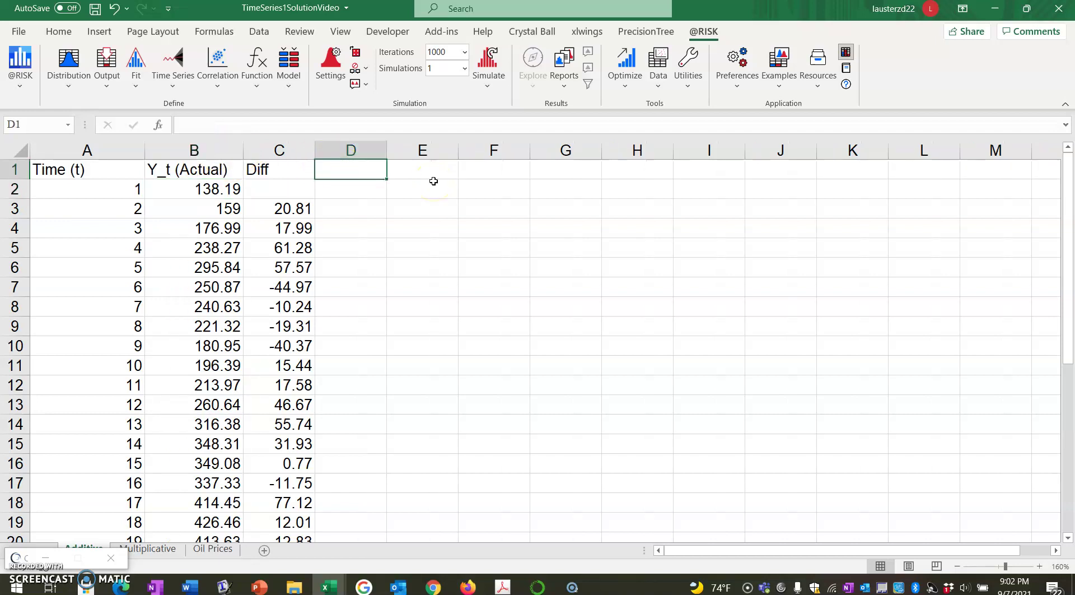
{"action": "type", "text": "F"}
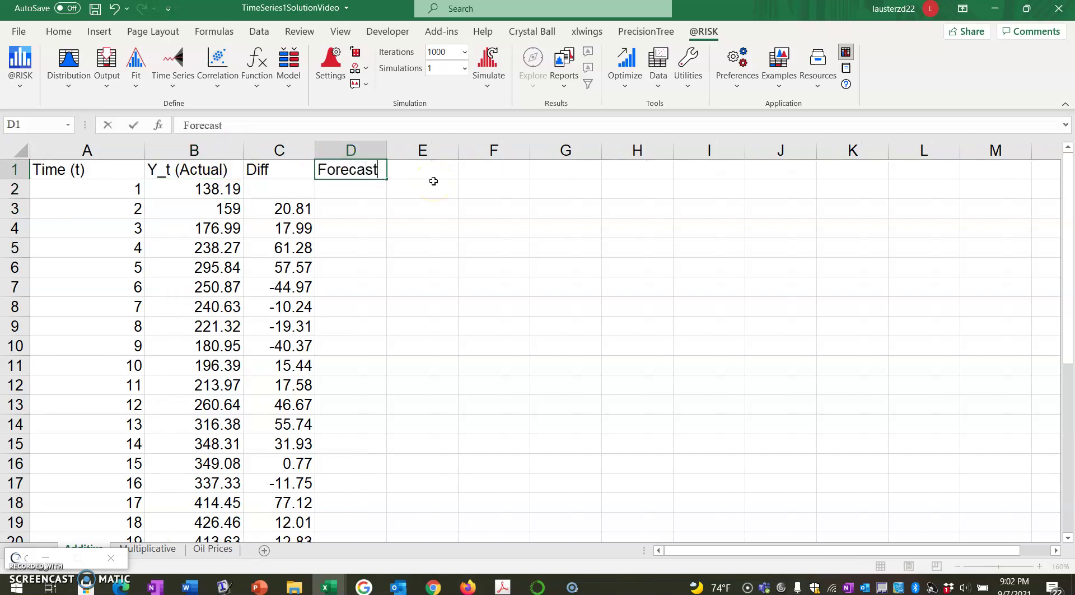
{"action": "type", "text": "orecast"}
{"action": "key", "text": "Return"}
{"action": "scroll", "coordinate": [353, 247], "scroll_direction": "down", "scroll_amount": 2}
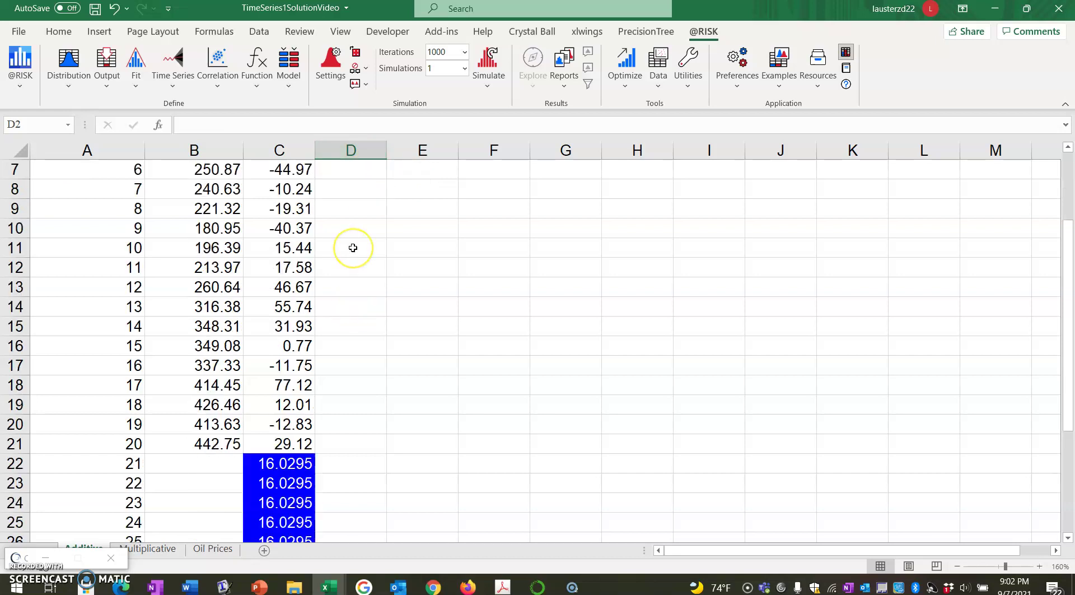
{"action": "scroll", "coordinate": [353, 246], "scroll_direction": "up", "scroll_amount": 2}
{"action": "scroll", "coordinate": [355, 291], "scroll_direction": "down", "scroll_amount": 3}
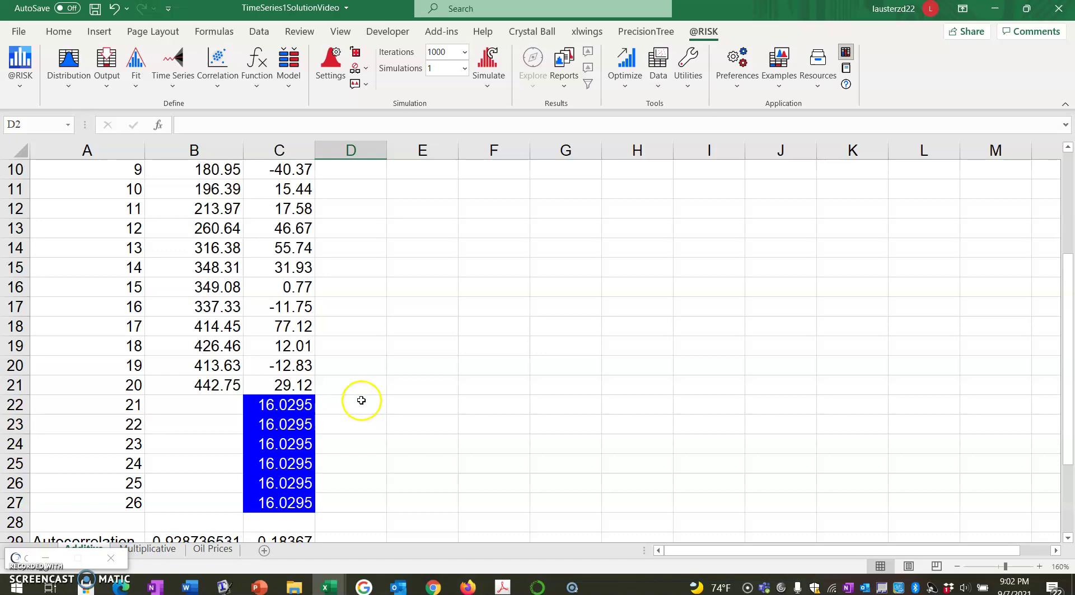
Start the forecast column by entering =B21 in D21, linking it to the last actual value
{"action": "left_click", "coordinate": [357, 384]}
{"action": "type", "text": "="}
{"action": "key", "text": "Left"}
{"action": "key", "text": "Left"}
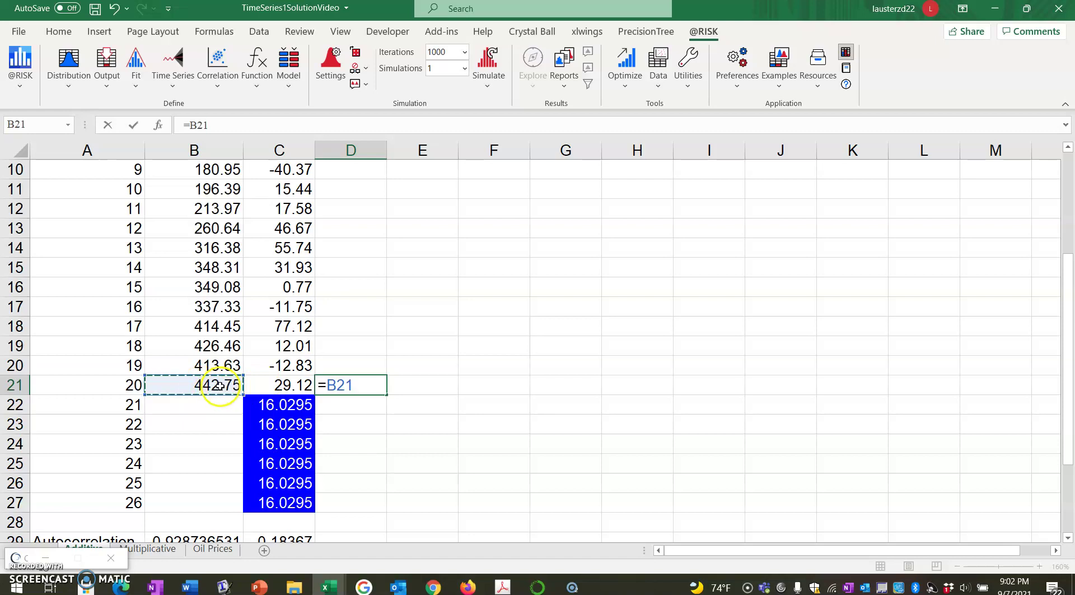
{"action": "key", "text": "Return"}
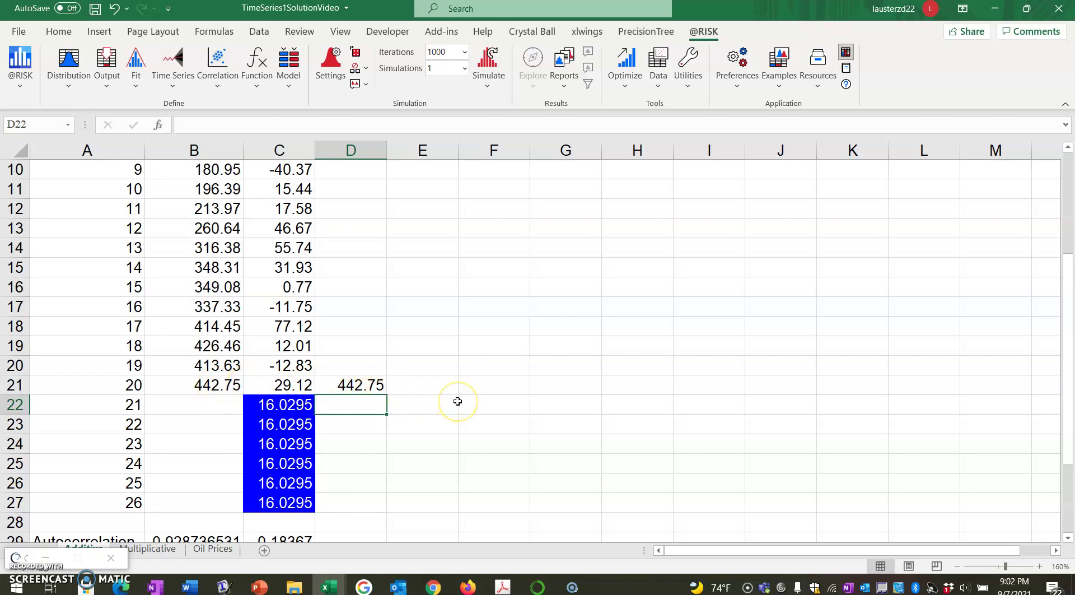
Enter the period 21 forecast in D22 as =D21+C22, adding the simulated difference to the preceding value
{"action": "type", "text": "="}
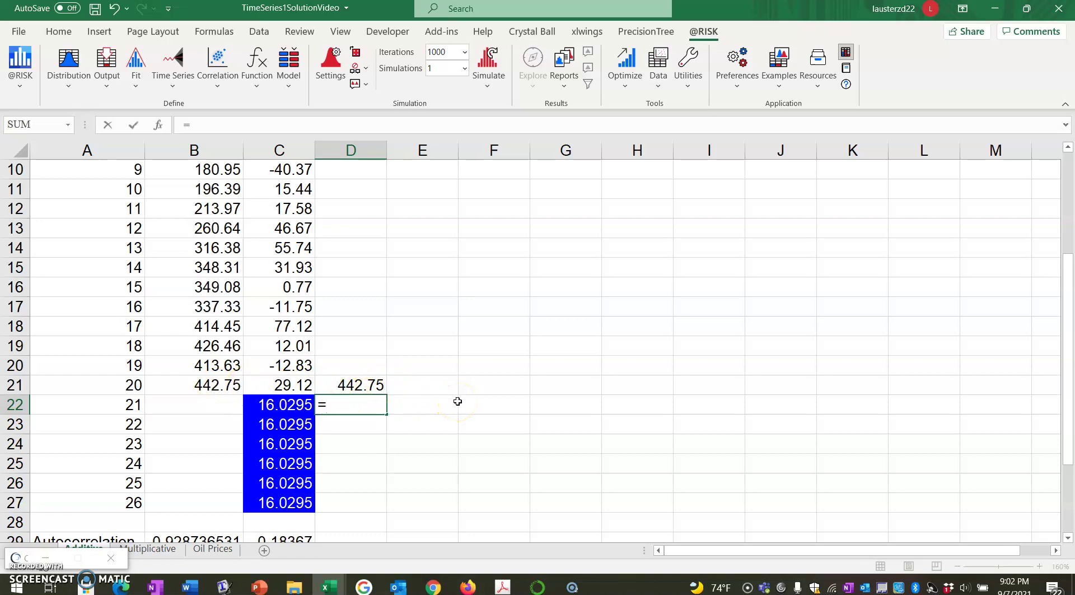
{"action": "key", "text": "Up"}
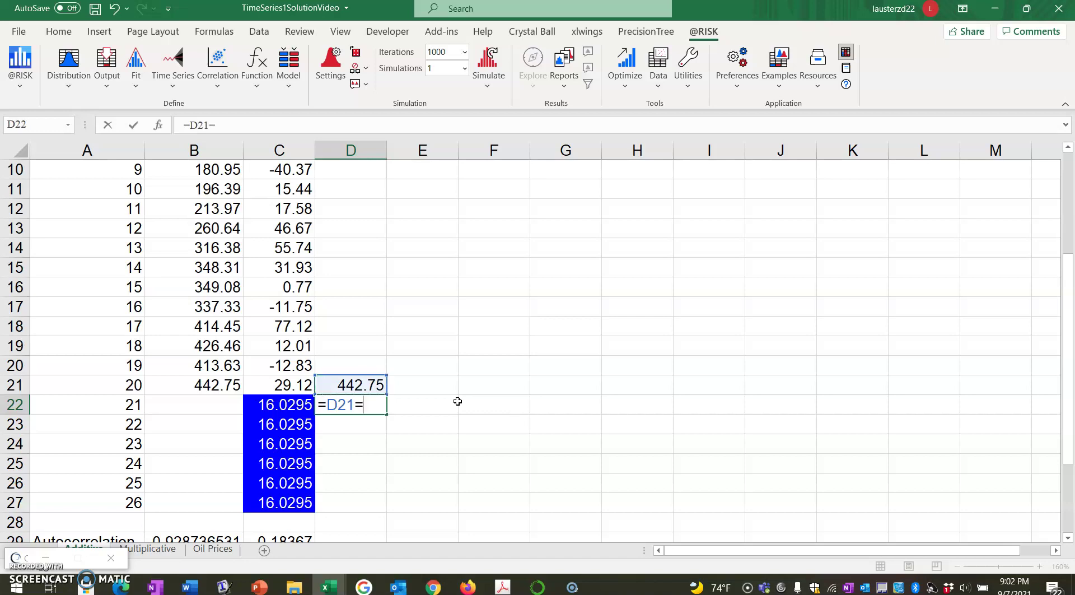
{"action": "type", "text": "+"}
{"action": "key", "text": "Left"}
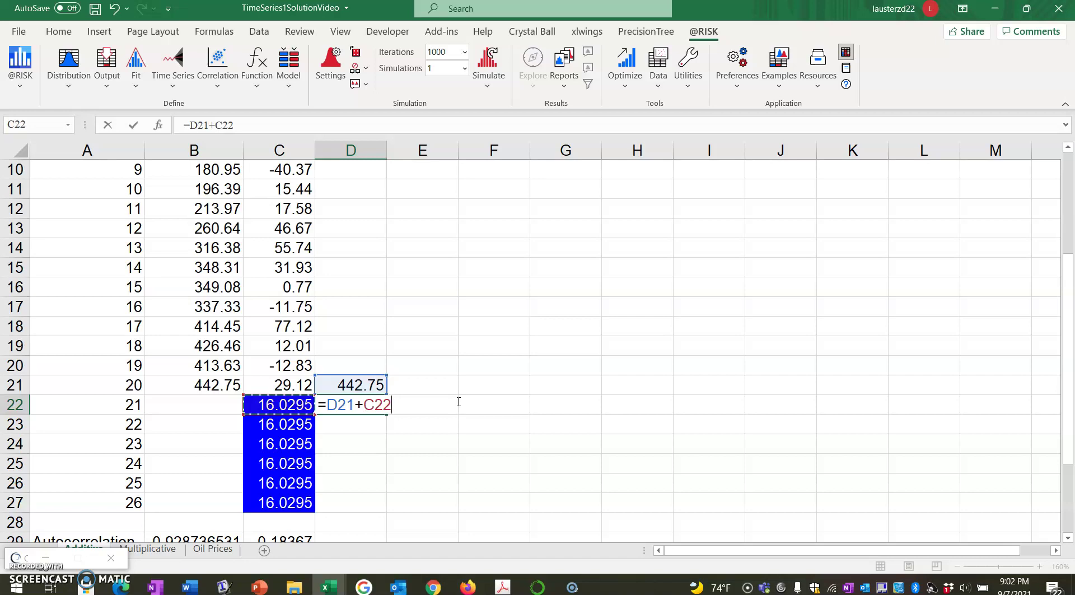
{"action": "key", "text": "Return"}
Enter =D22+C23 in D23 for period 22 and fill the formula down through D27
{"action": "type", "text": "="}
{"action": "key", "text": "Up"}
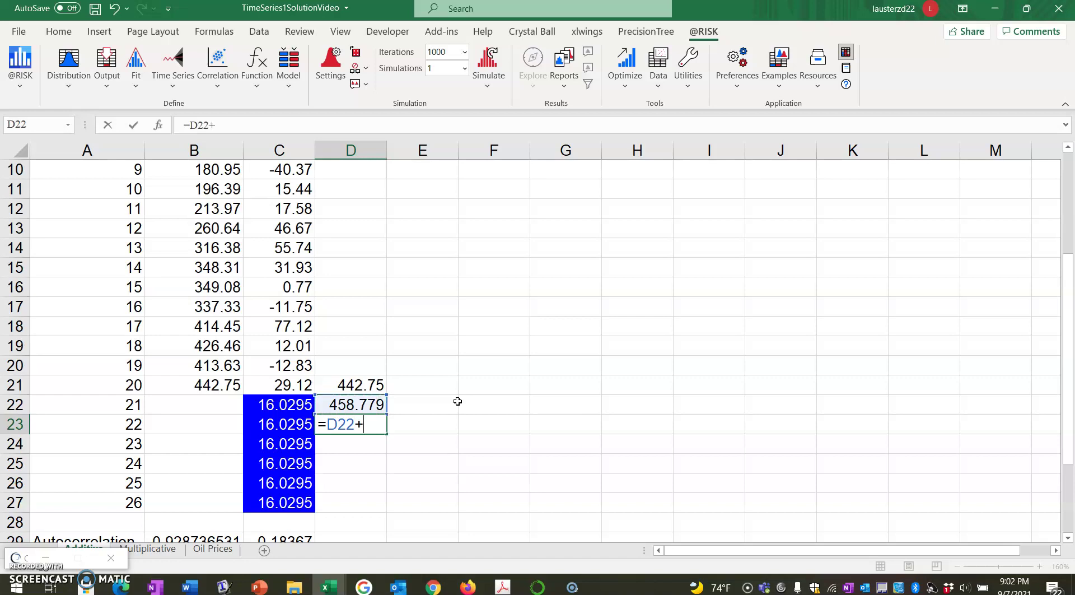
{"action": "type", "text": "+"}
{"action": "key", "text": "Left"}
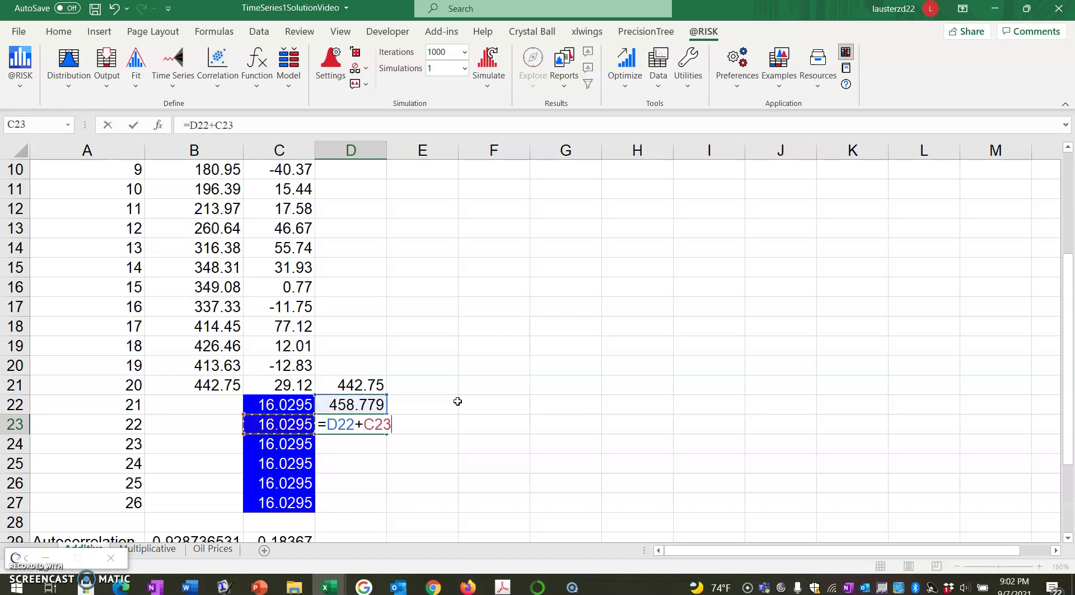
{"action": "key", "text": "Return"}
{"action": "left_click", "coordinate": [370, 424]}
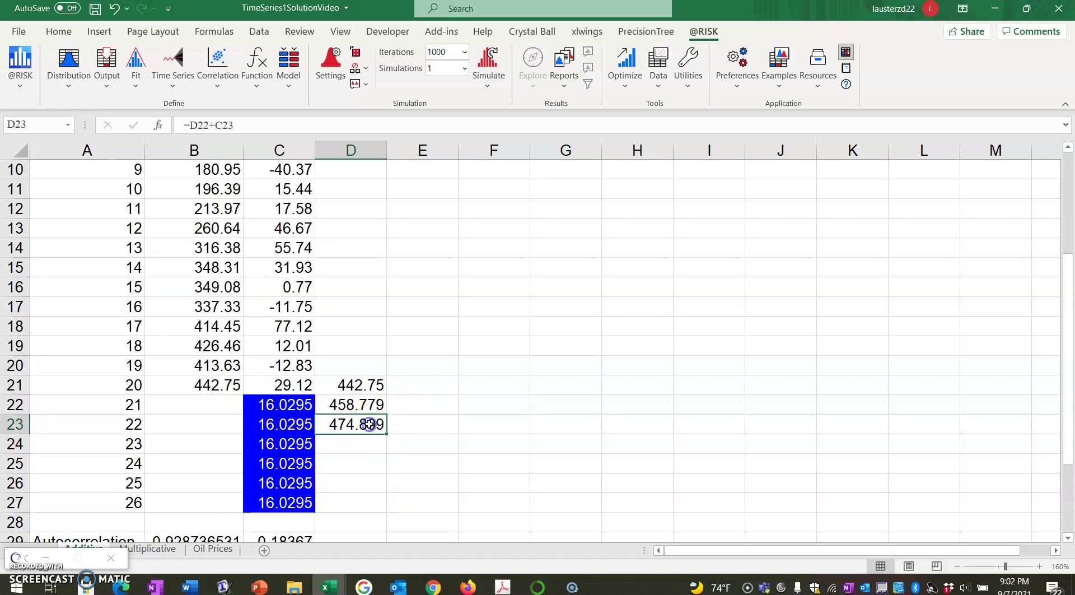
{"action": "left_click_drag", "start_coordinate": [384, 433], "coordinate": [384, 502]}
{"action": "left_click", "coordinate": [524, 446]}
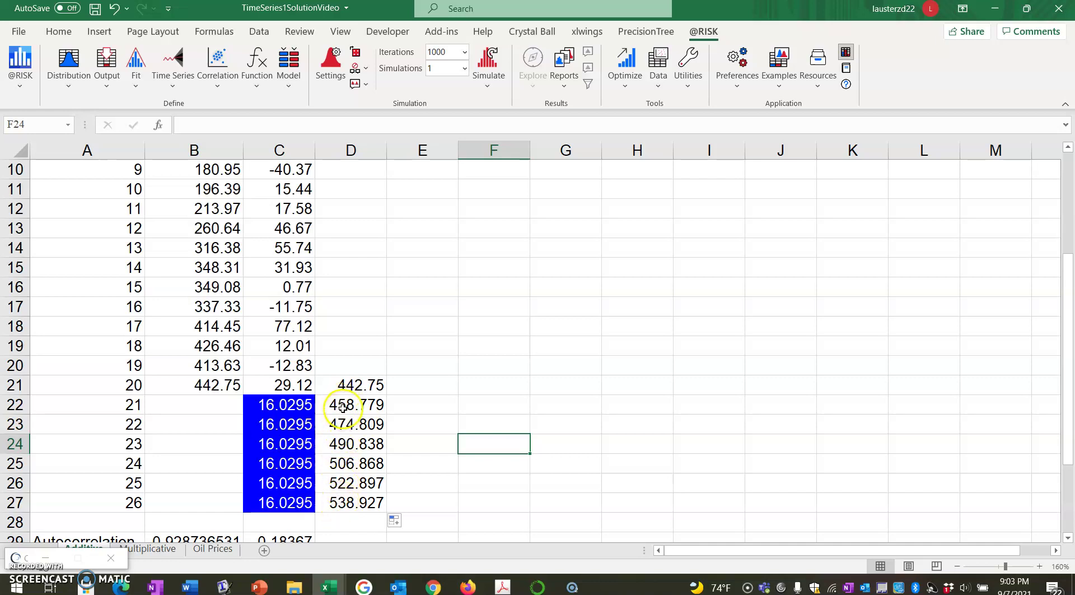
{"action": "double_click", "coordinate": [340, 501]}
{"action": "key", "text": "Return"}
{"action": "key", "text": "Up"}
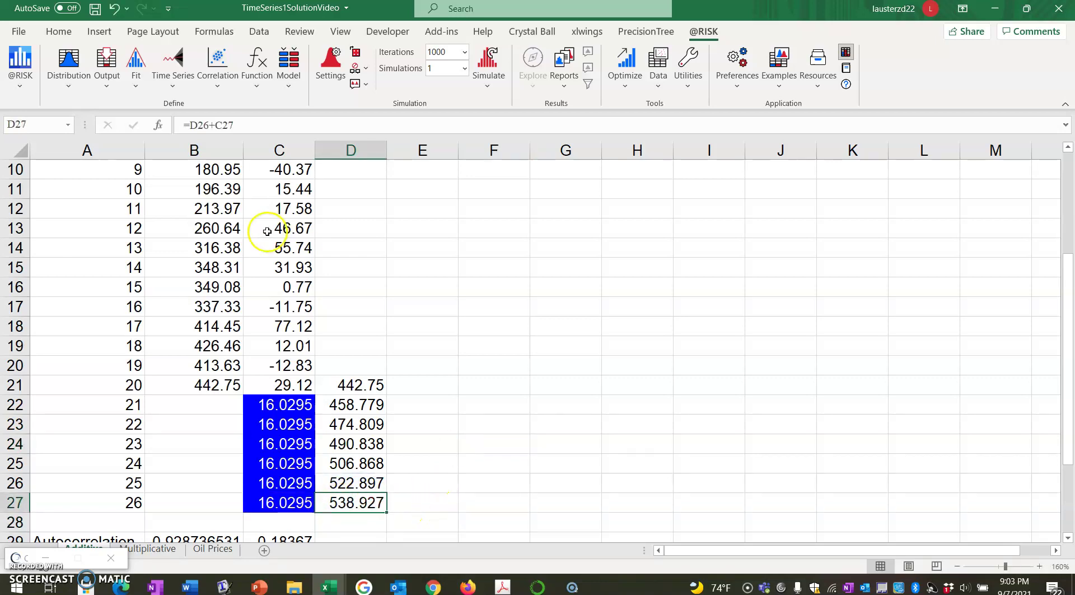
{"action": "left_click", "coordinate": [106, 84]}
{"action": "left_click", "coordinate": [129, 106]}
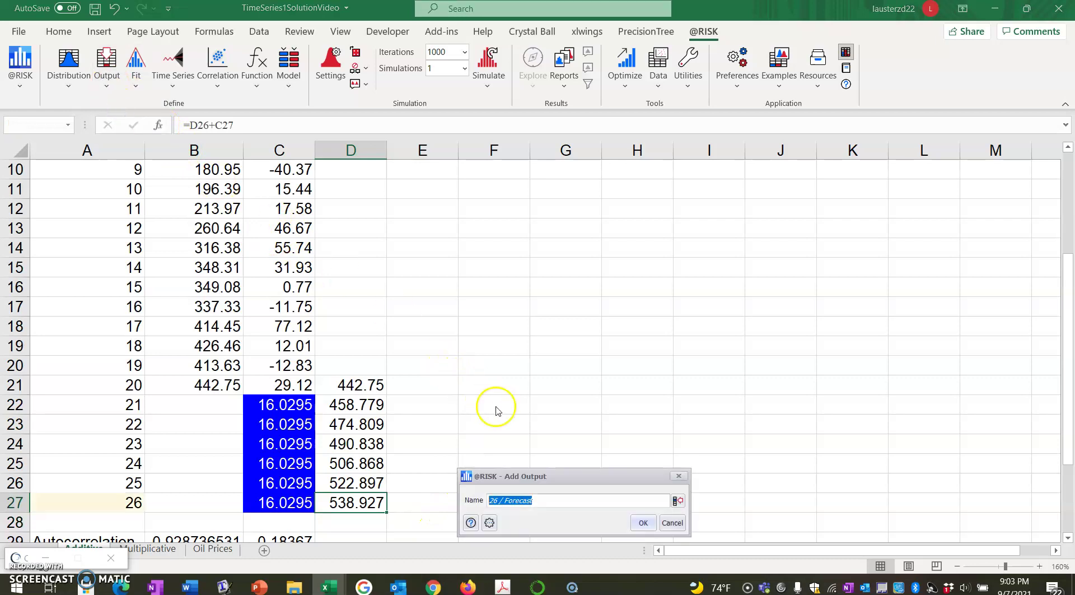
{"action": "type", "text": "Period"}
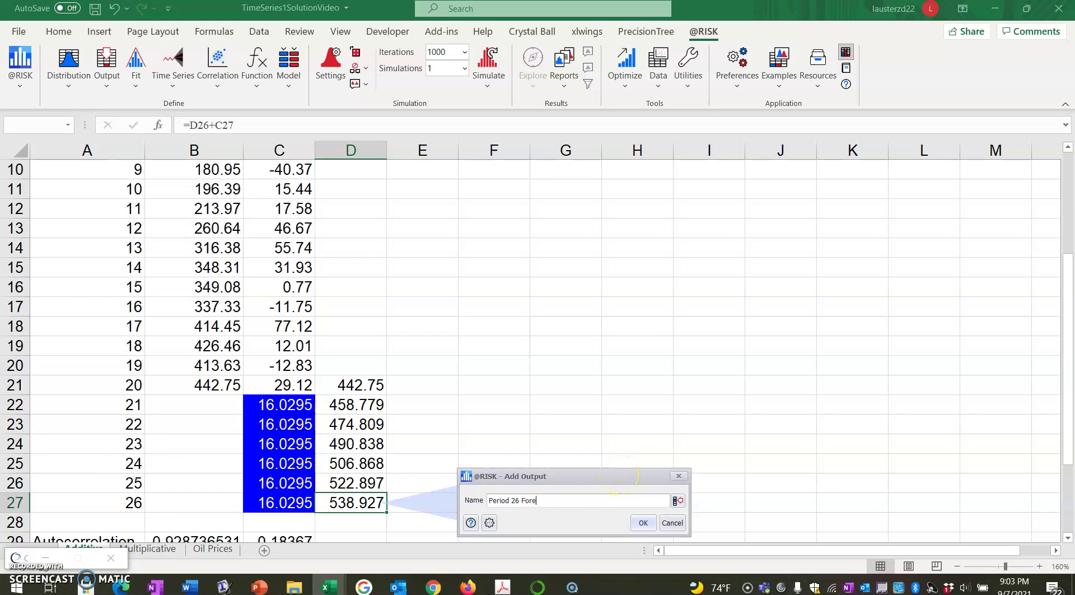
{"action": "left_click", "coordinate": [644, 523]}
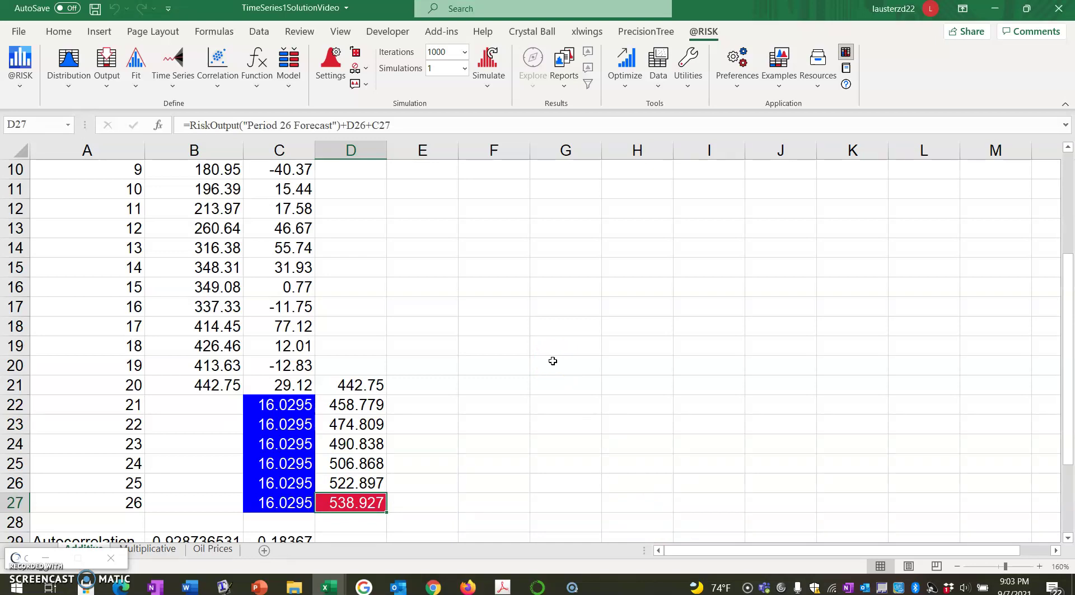
Insert a 2-D line chart with markers from A1:B27 and place it beside the data, just below the header row
{"action": "scroll", "coordinate": [553, 361], "scroll_direction": "up", "scroll_amount": 3}
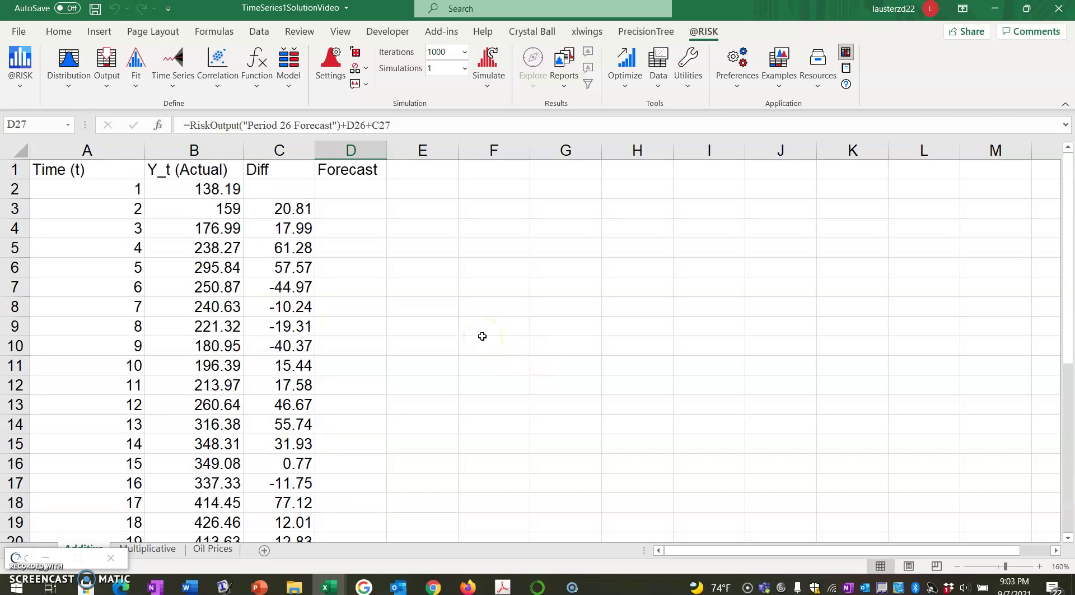
{"action": "left_click_drag", "start_coordinate": [129, 168], "coordinate": [167, 505]}
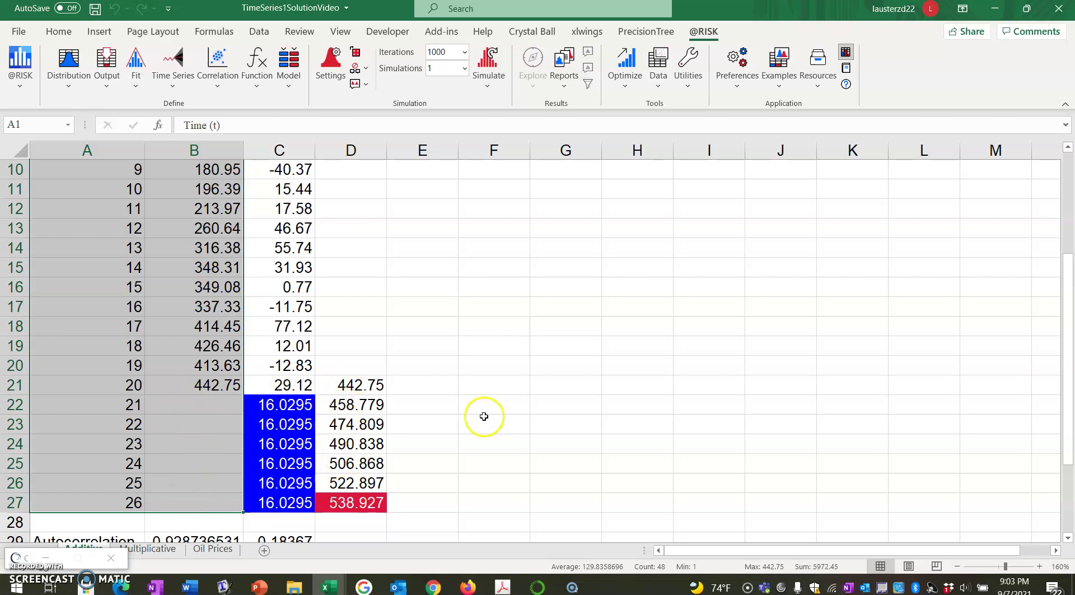
{"action": "scroll", "coordinate": [484, 416], "scroll_direction": "up", "scroll_amount": 3}
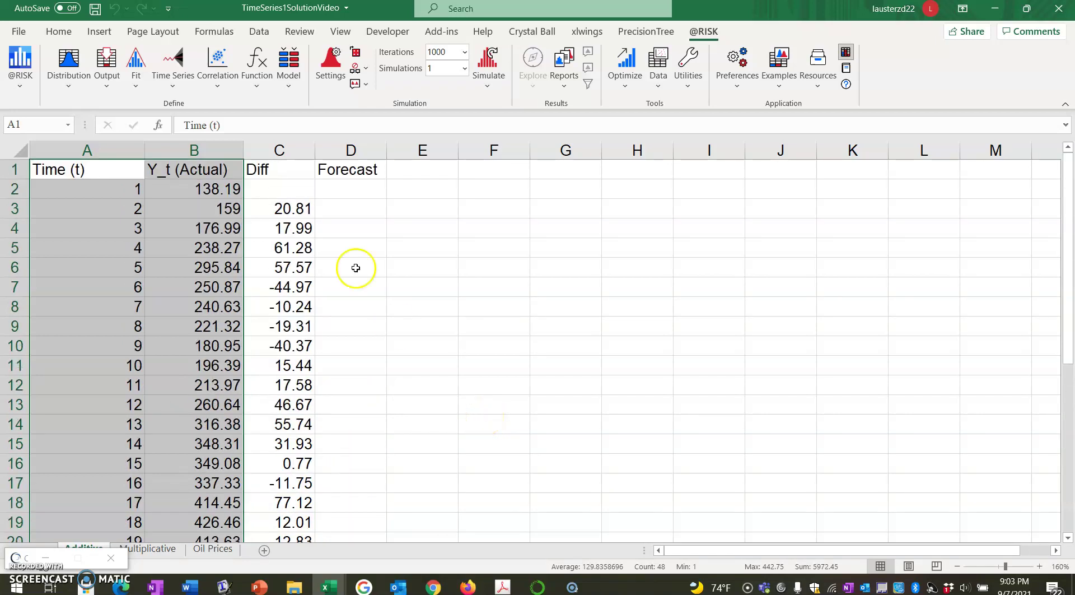
{"action": "left_click", "coordinate": [94, 37]}
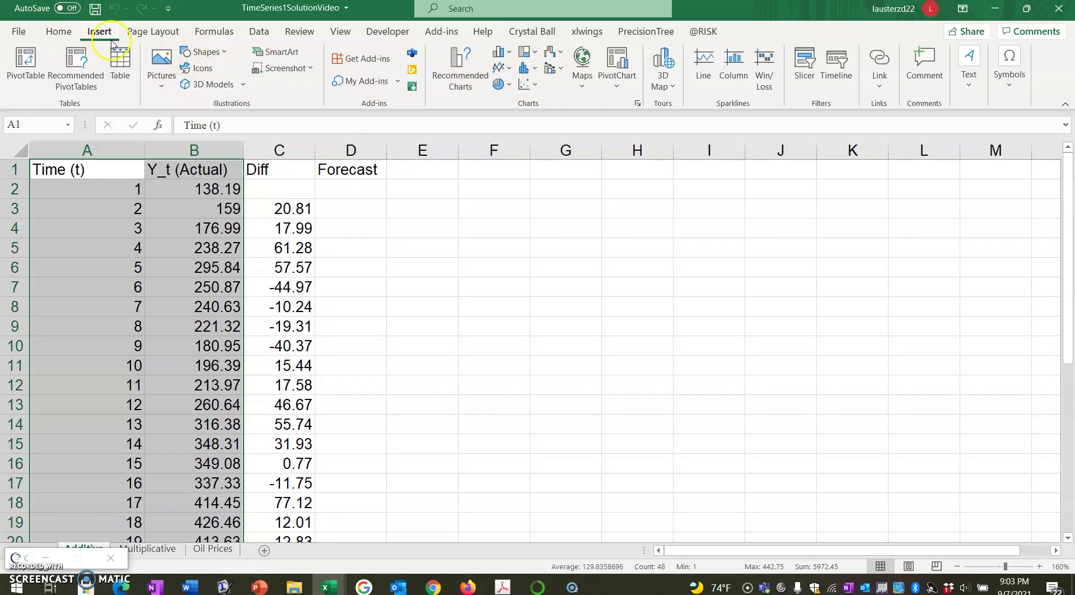
{"action": "left_click", "coordinate": [509, 70]}
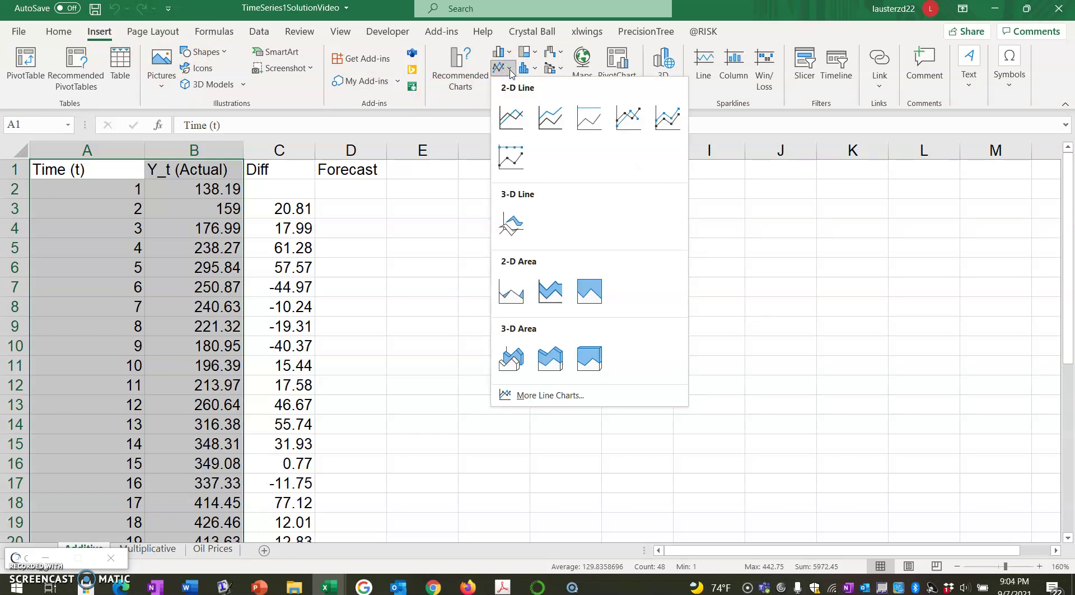
{"action": "left_click", "coordinate": [628, 119]}
{"action": "left_click_drag", "start_coordinate": [625, 196], "coordinate": [740, 172]}
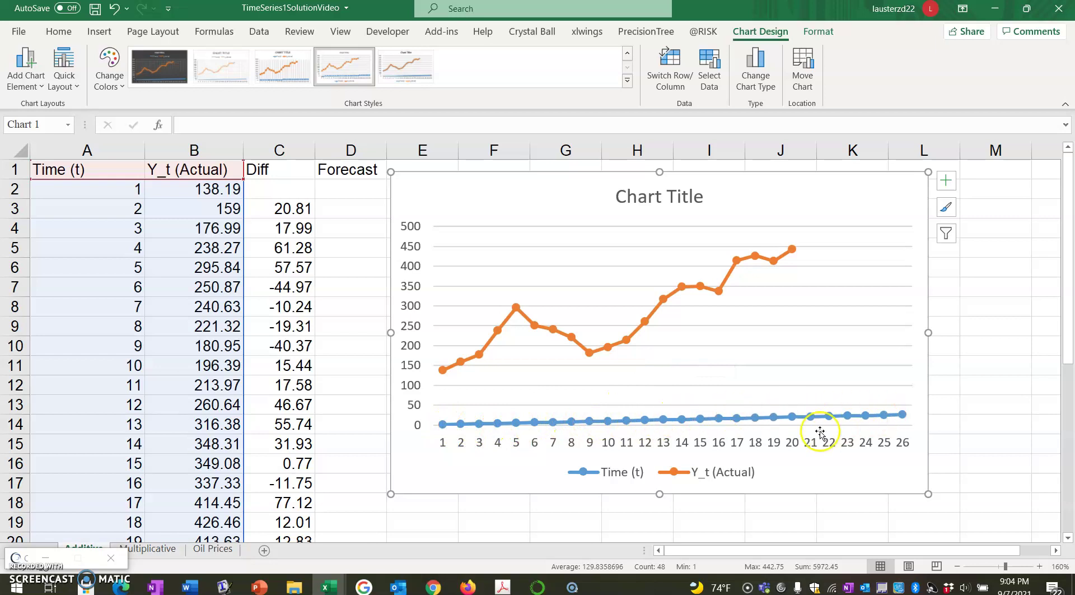
Remove the Time (t) series from the chart's data source, keeping only Y_t (Actual)
{"action": "right_click", "coordinate": [661, 360]}
{"action": "left_click", "coordinate": [707, 453]}
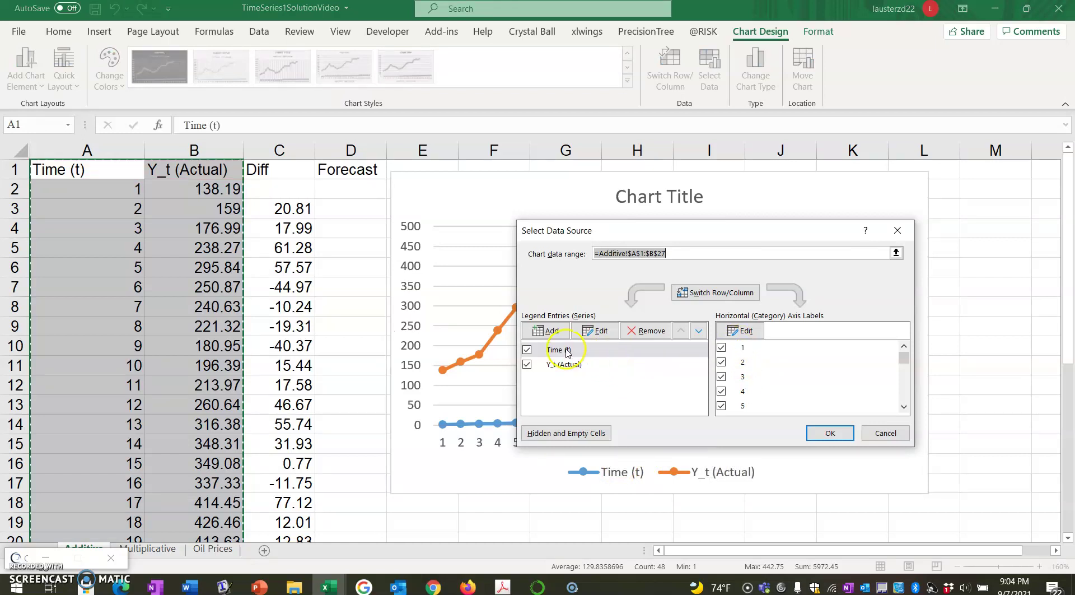
{"action": "left_click", "coordinate": [568, 351]}
{"action": "left_click", "coordinate": [643, 331]}
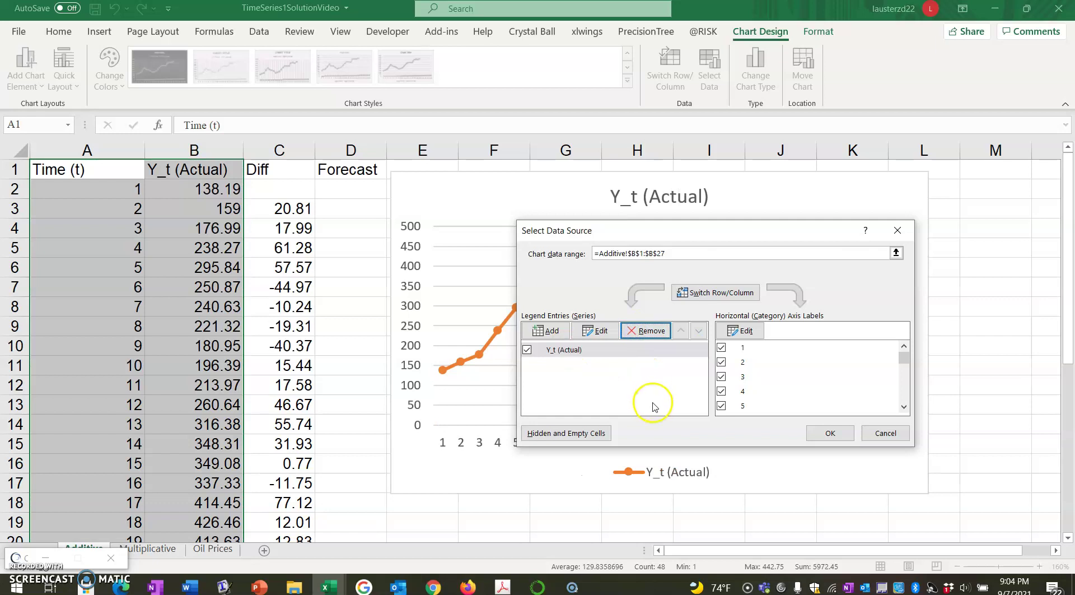
{"action": "left_click", "coordinate": [832, 433]}
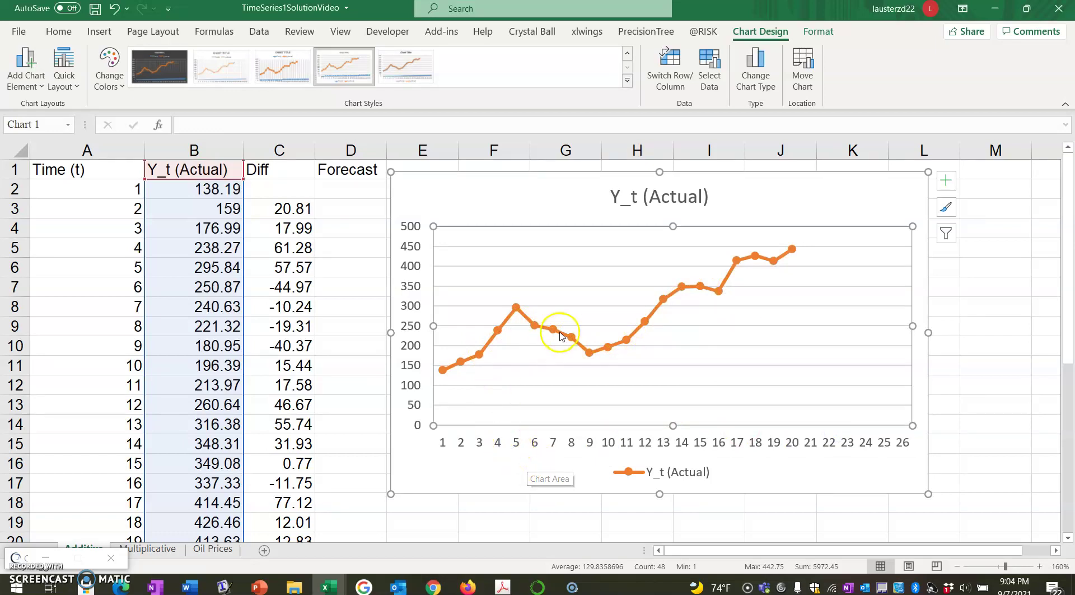
{"action": "right_click", "coordinate": [681, 331]}
{"action": "left_click", "coordinate": [721, 425]}
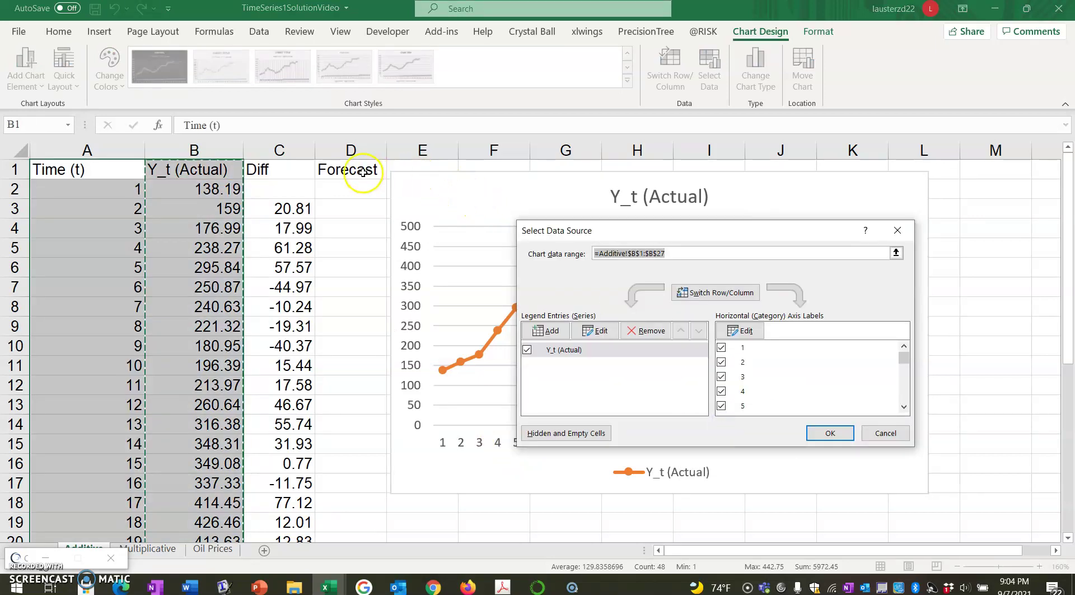
{"action": "left_click_drag", "start_coordinate": [364, 172], "coordinate": [350, 503]}
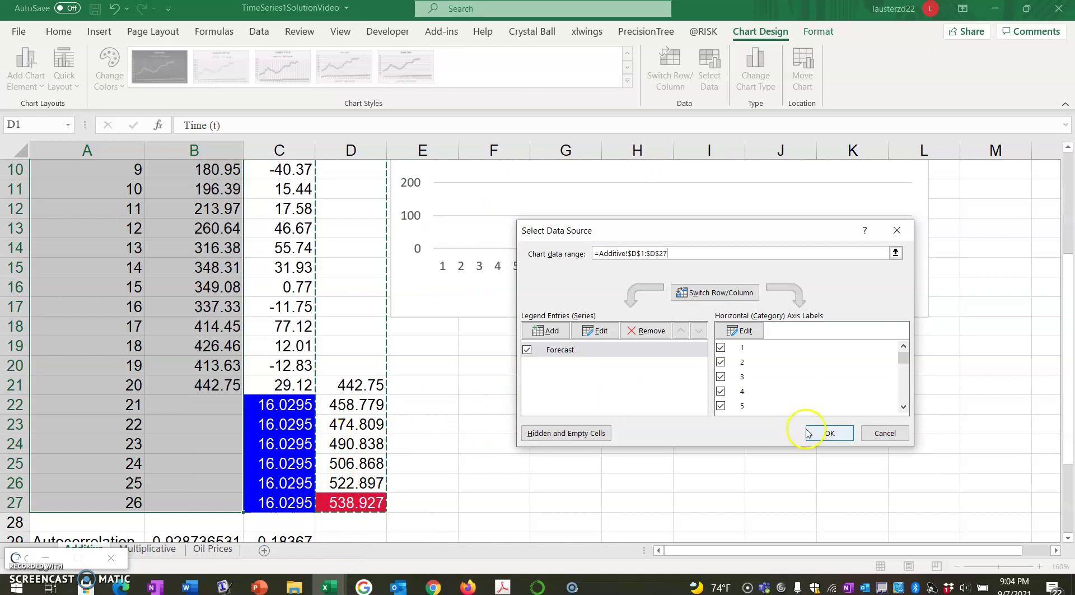
{"action": "left_click", "coordinate": [887, 433]}
{"action": "scroll", "coordinate": [681, 360], "scroll_direction": "up", "scroll_amount": 3}
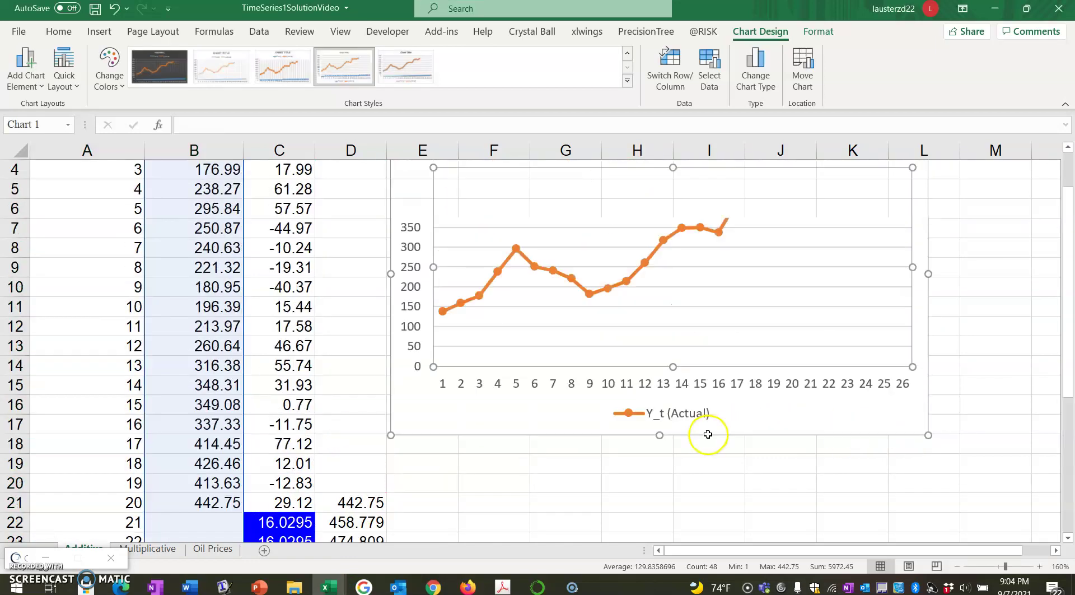
Add a second series to the chart named "Forecast" with the values from D1:D27
{"action": "right_click", "coordinate": [703, 331]}
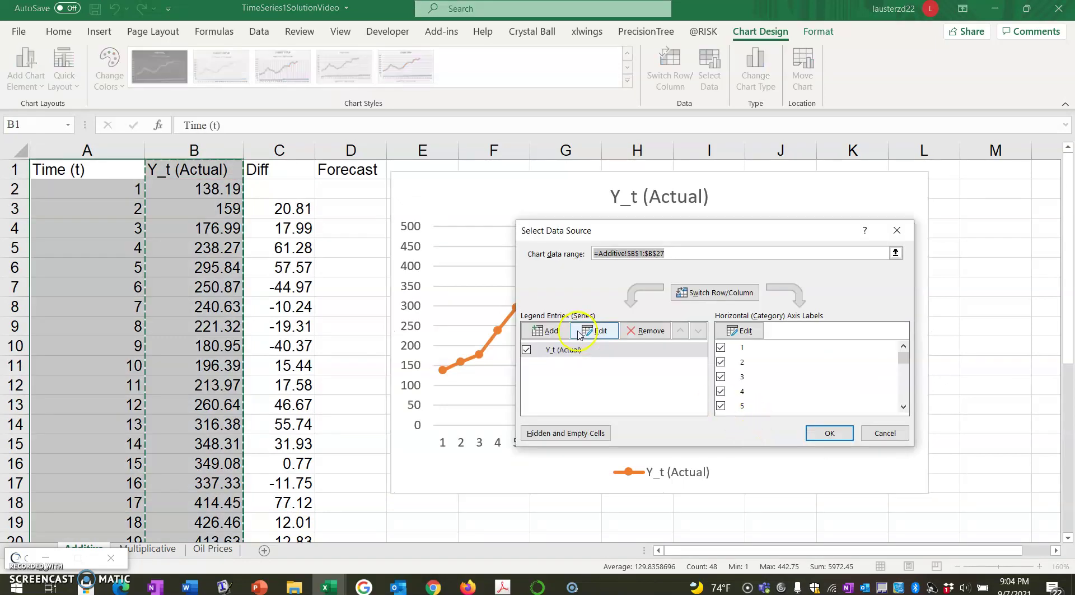
{"action": "left_click", "coordinate": [546, 330]}
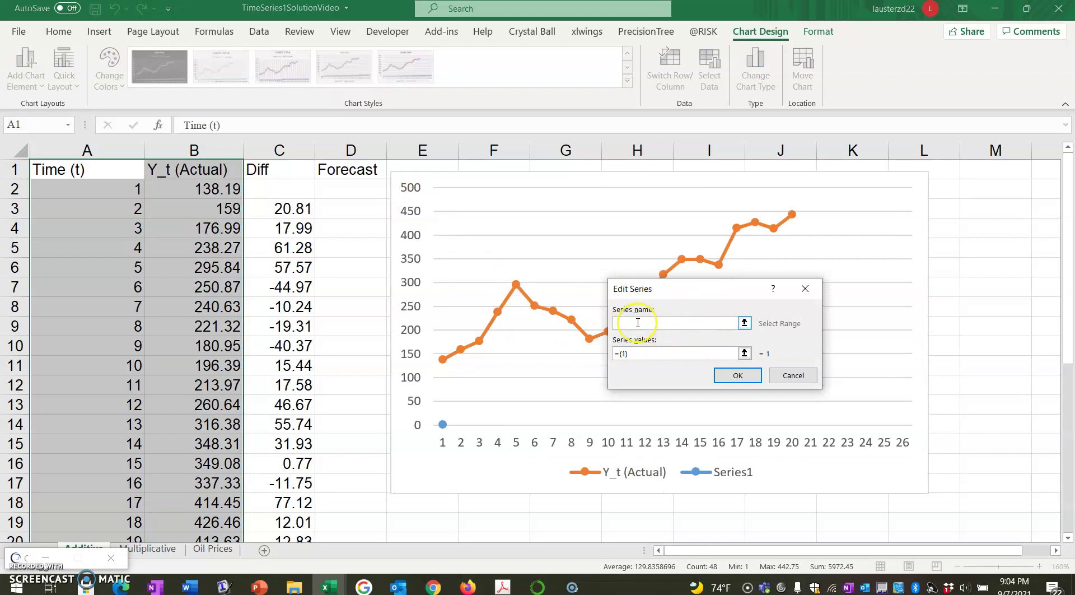
{"action": "left_click_drag", "start_coordinate": [628, 353], "coordinate": [615, 354]}
{"action": "key", "text": "BackSpace"}
{"action": "left_click_drag", "start_coordinate": [334, 177], "coordinate": [358, 504]}
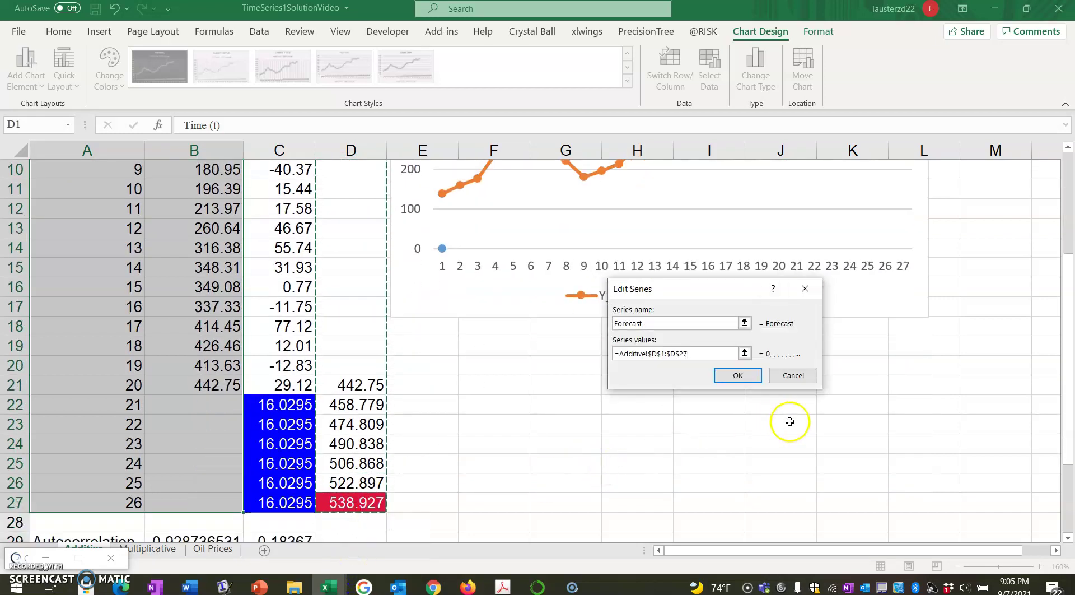
{"action": "left_click", "coordinate": [738, 375]}
{"action": "left_click", "coordinate": [829, 433]}
{"action": "scroll", "coordinate": [824, 434], "scroll_direction": "up", "scroll_amount": 3}
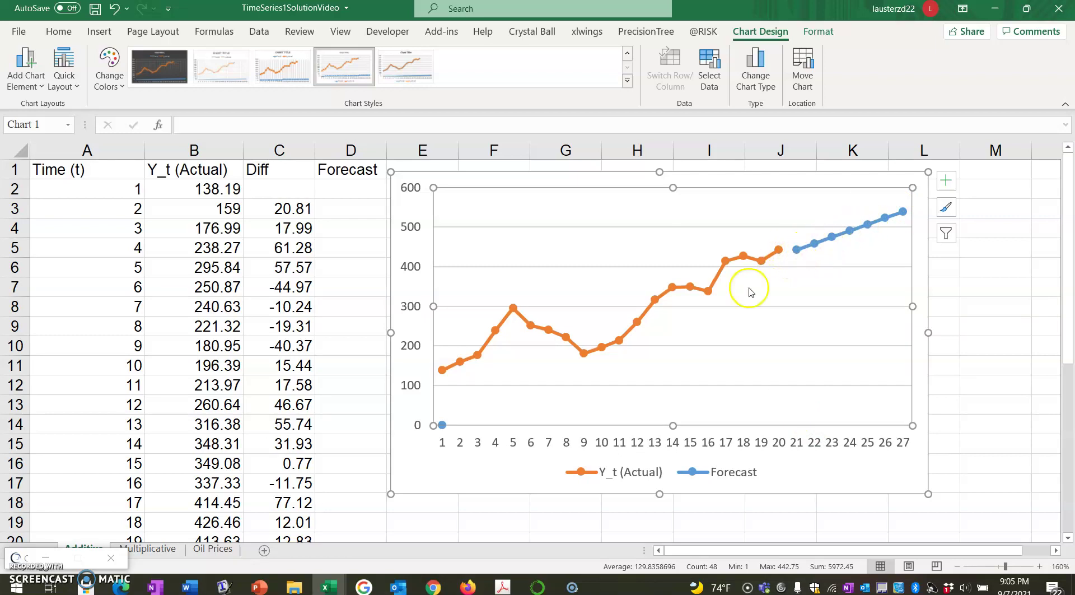
{"action": "scroll", "coordinate": [615, 407], "scroll_direction": "down", "scroll_amount": 3}
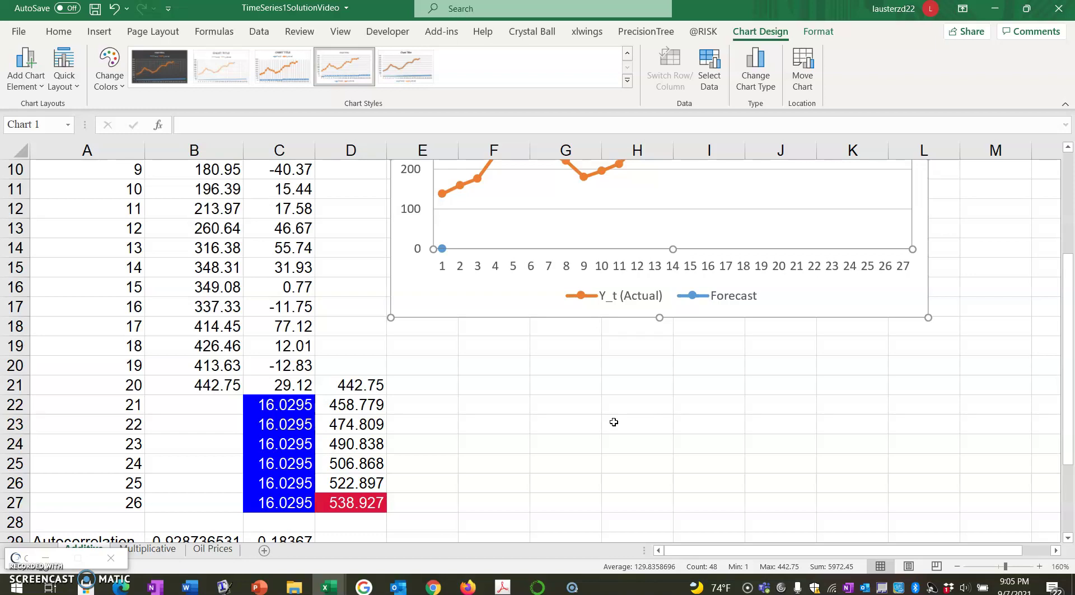
{"action": "scroll", "coordinate": [613, 422], "scroll_direction": "up", "scroll_amount": 3}
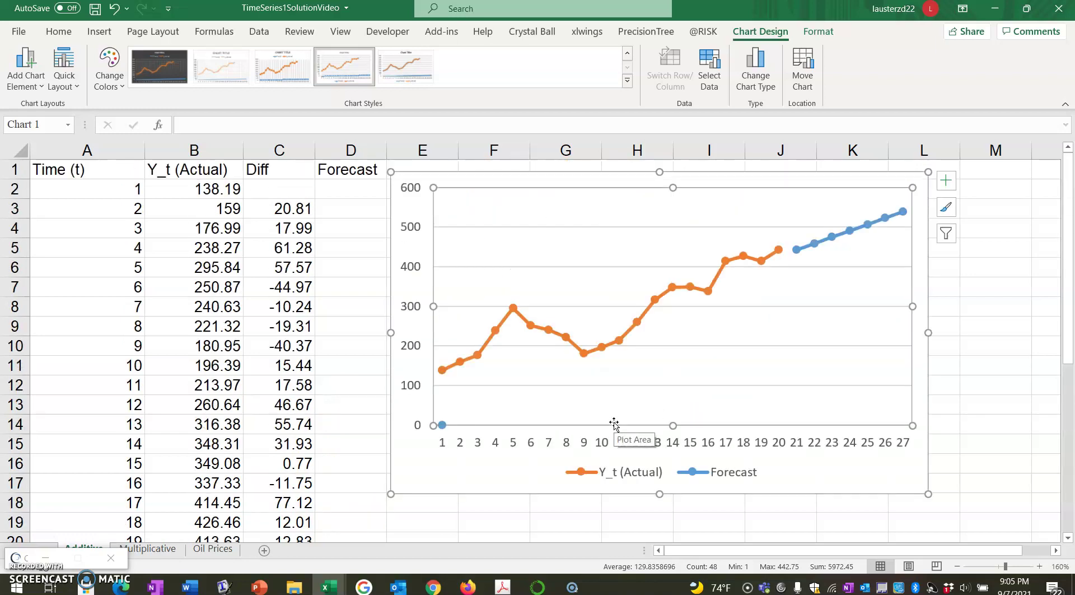
{"action": "scroll", "coordinate": [269, 417], "scroll_direction": "down", "scroll_amount": 5}
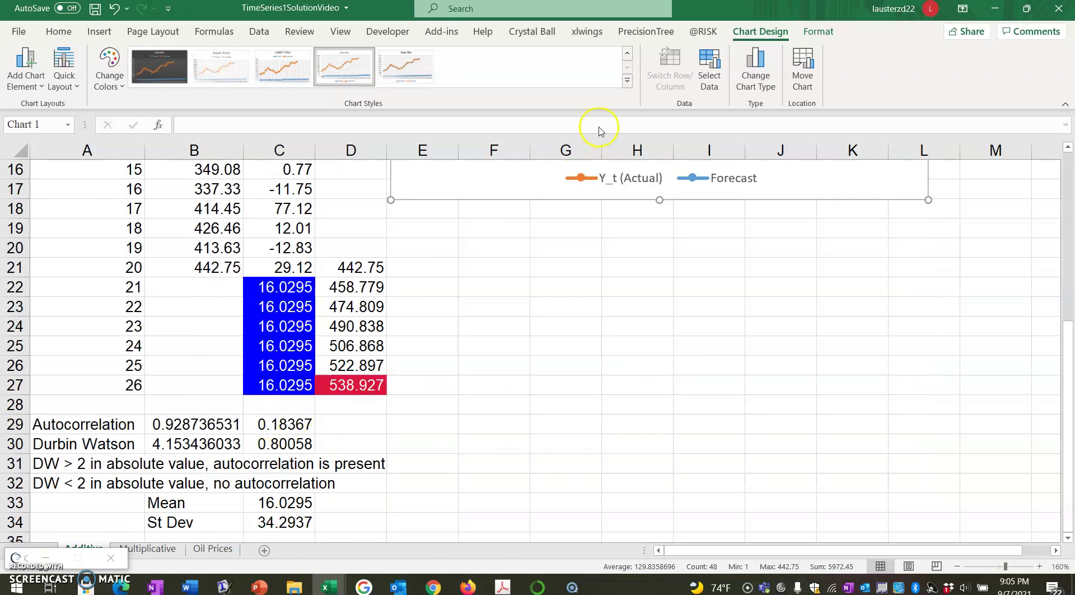
{"action": "left_click", "coordinate": [703, 31]}
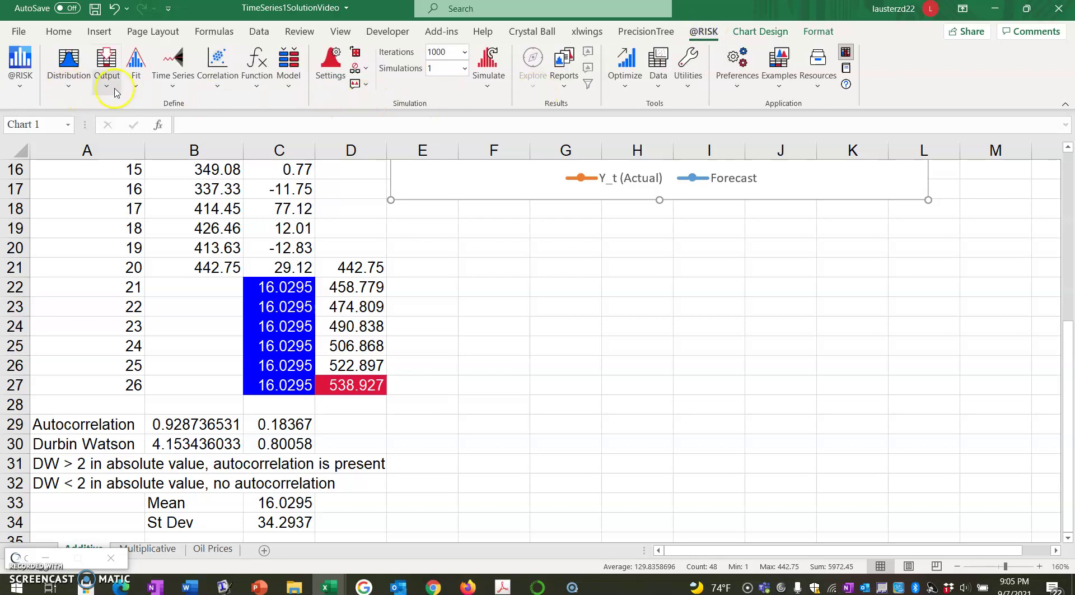
{"action": "left_click", "coordinate": [485, 87]}
{"action": "left_click", "coordinate": [490, 104]}
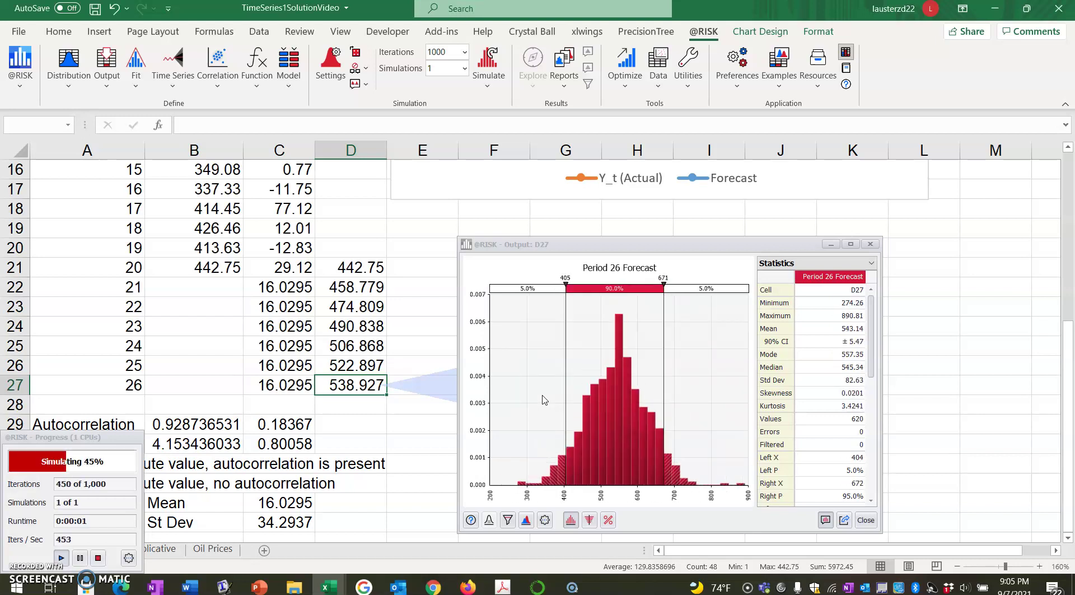
{"action": "left_click", "coordinate": [589, 247]}
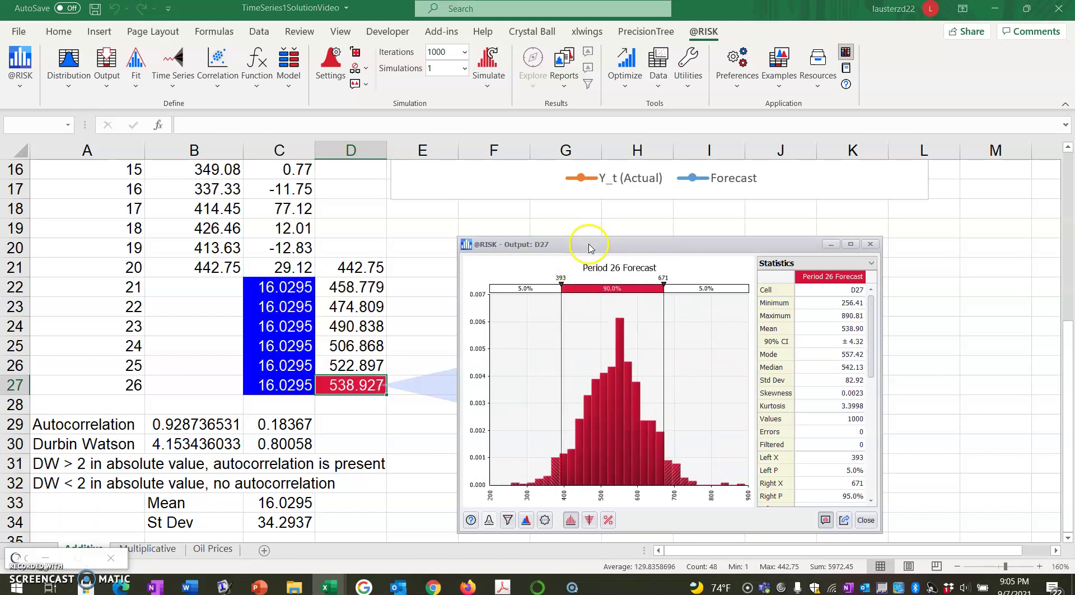
{"action": "left_click_drag", "start_coordinate": [588, 247], "coordinate": [522, 148]}
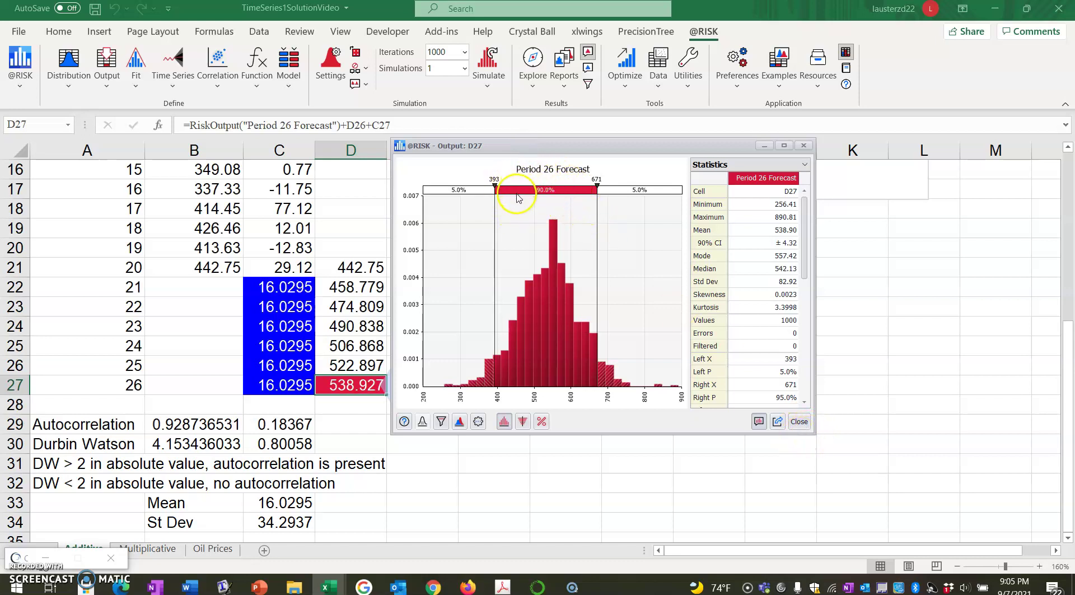
Move the histogram's upper delimiter to about 690 and examine the percentile values in the output statistics
{"action": "left_click", "coordinate": [493, 187]}
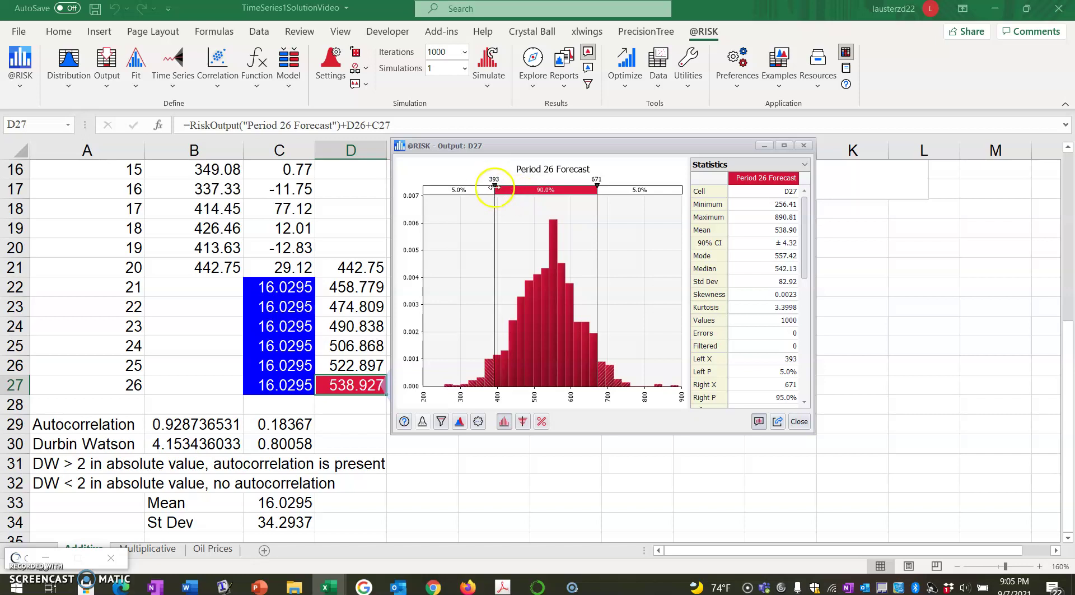
{"action": "left_click", "coordinate": [600, 187]}
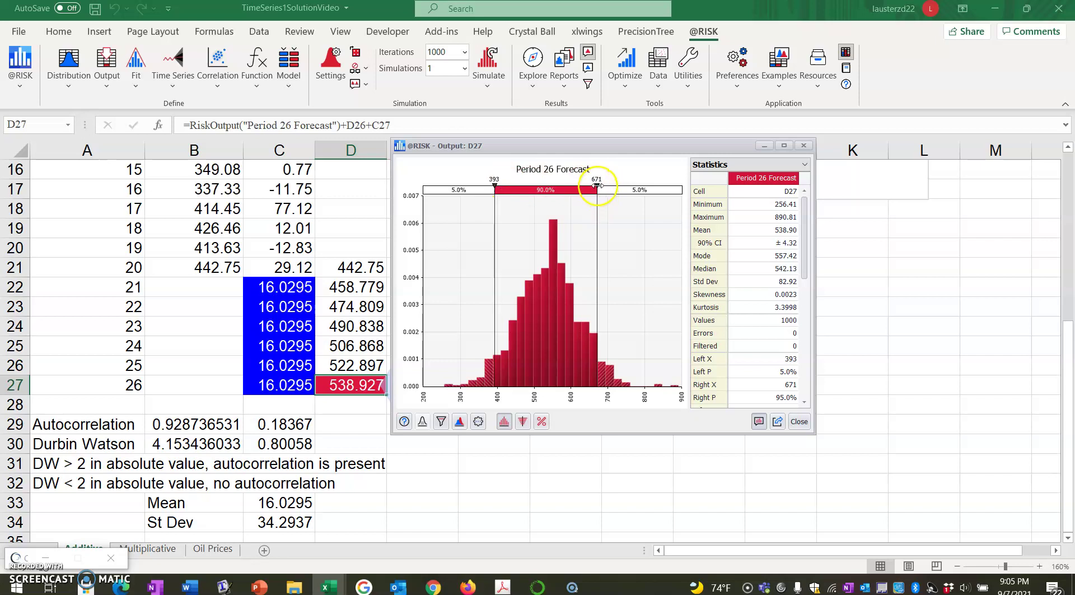
{"action": "mouse_move", "coordinate": [597, 185]}
{"action": "left_mouse_down"}
{"action": "mouse_move", "coordinate": [621, 185]}
{"action": "mouse_move", "coordinate": [591, 185]}
{"action": "mouse_move", "coordinate": [604, 183]}
{"action": "left_mouse_up"}
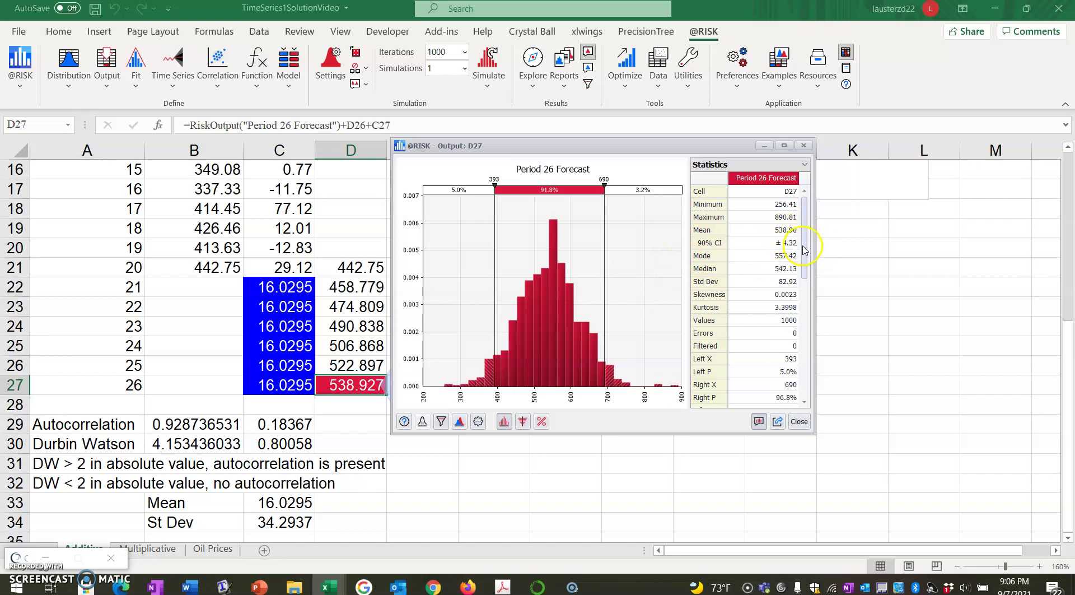
{"action": "left_click_drag", "start_coordinate": [805, 245], "coordinate": [807, 323]}
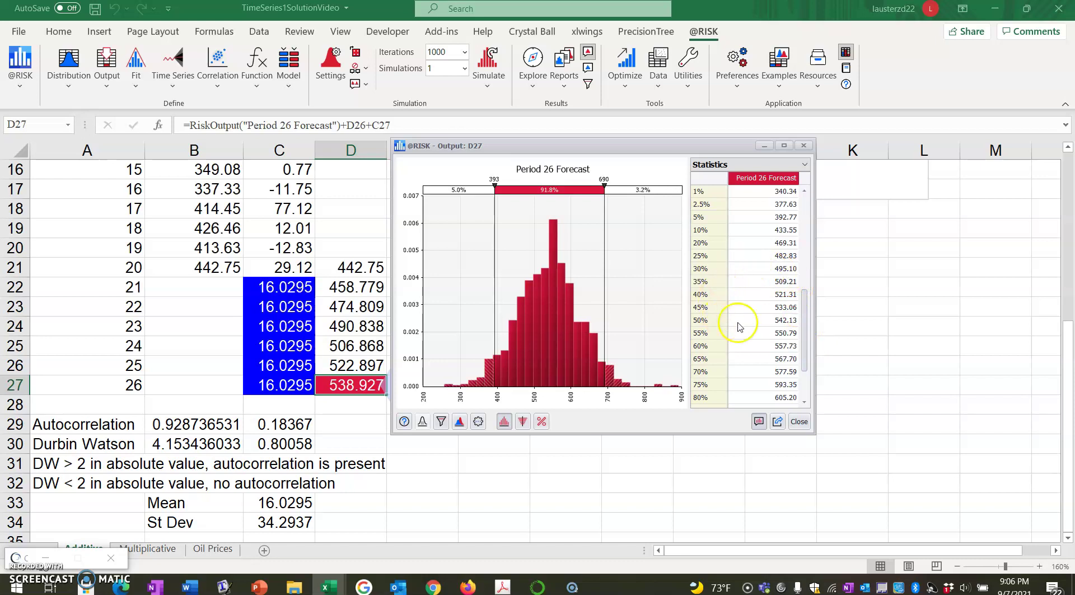